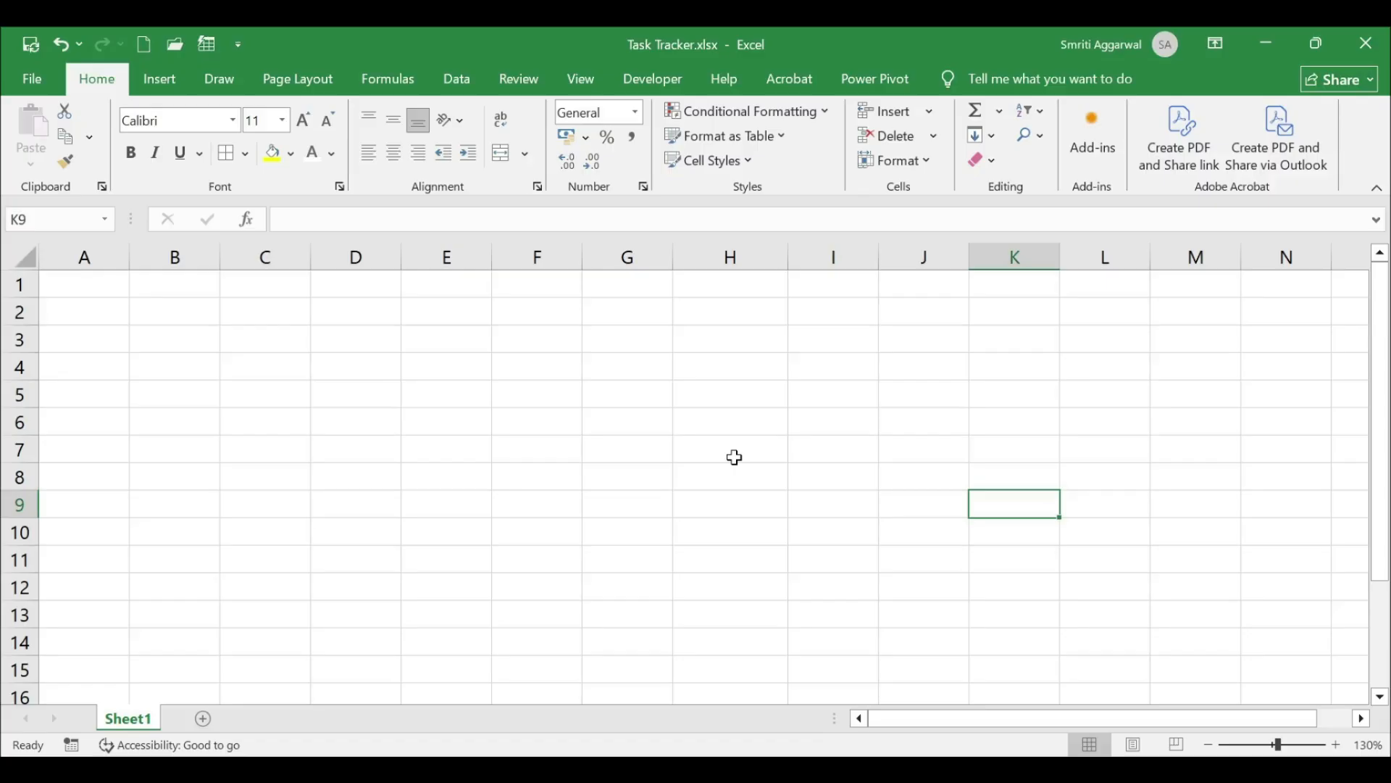
Enter the header TASK in B2 and fill B3:B12 with the series TASK 1 to TASK 10
{"action": "left_click", "coordinate": [156, 315]}
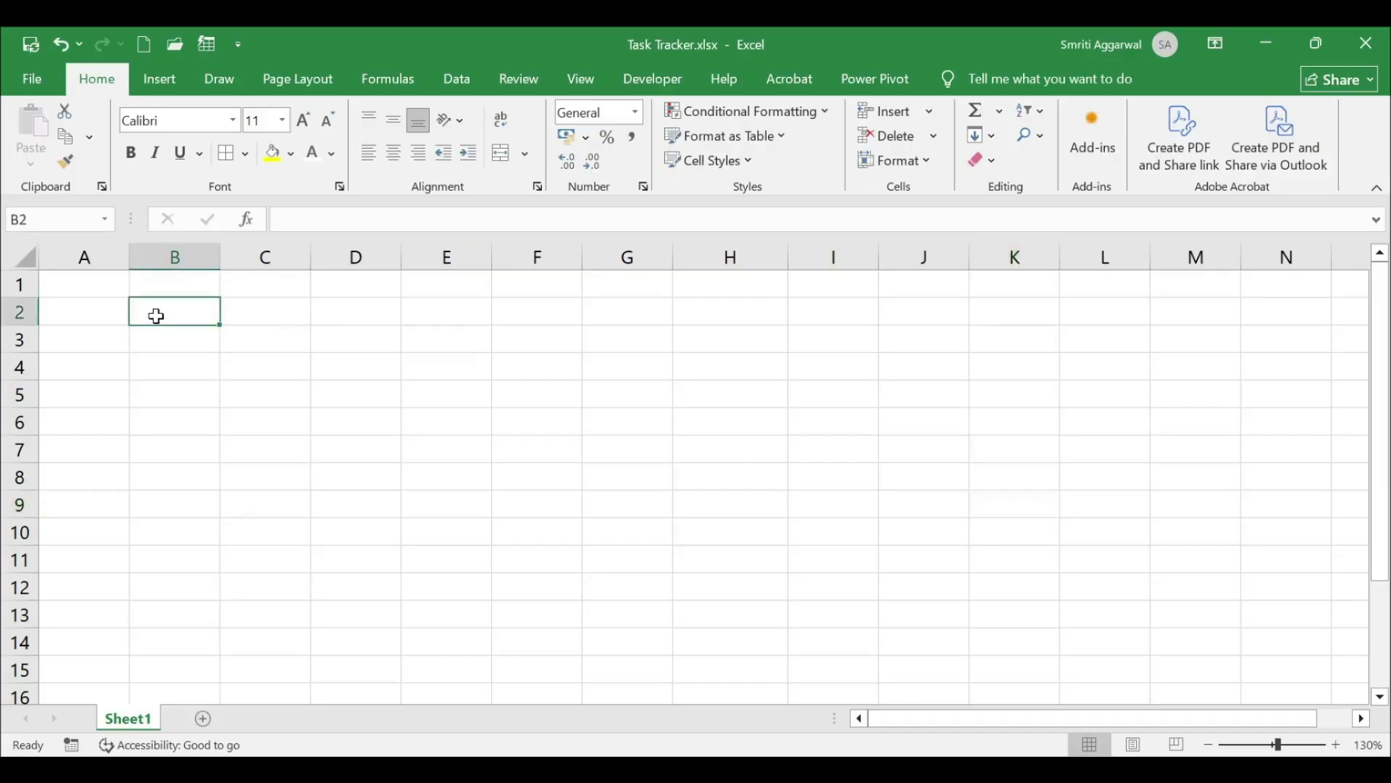
{"action": "type", "text": "TASK"}
{"action": "key", "text": "Return"}
{"action": "type", "text": "Ta"}
{"action": "key", "text": "BackSpace"}
{"action": "type", "text": "ASK 1"}
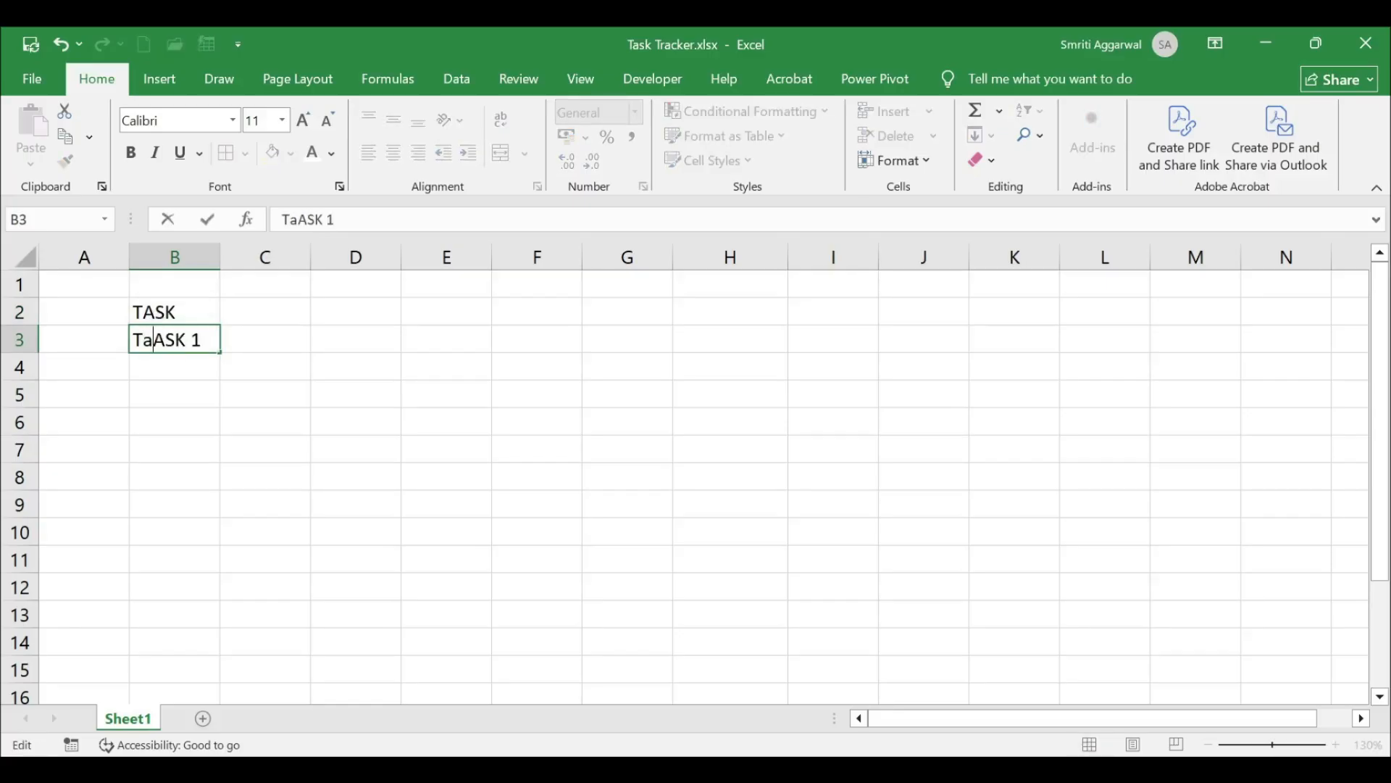
{"action": "key", "text": "BackSpace"}
{"action": "left_click", "coordinate": [204, 413]}
{"action": "left_click", "coordinate": [214, 342]}
{"action": "left_click_drag", "start_coordinate": [218, 352], "coordinate": [220, 607]}
Enter STAGE 1 in C2 and extend the series across to STAGE 5 in G2
{"action": "left_click", "coordinate": [238, 319]}
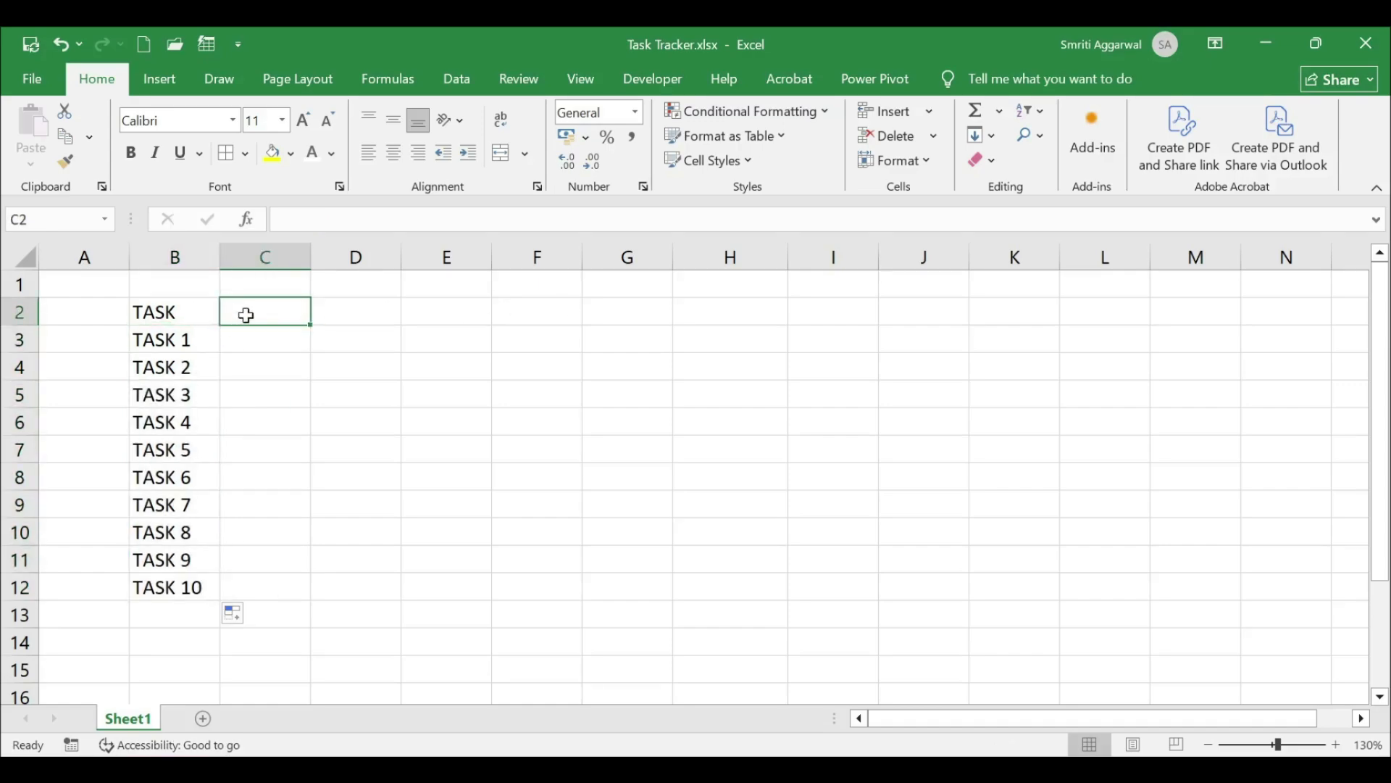
{"action": "type", "text": "STAGE 1"}
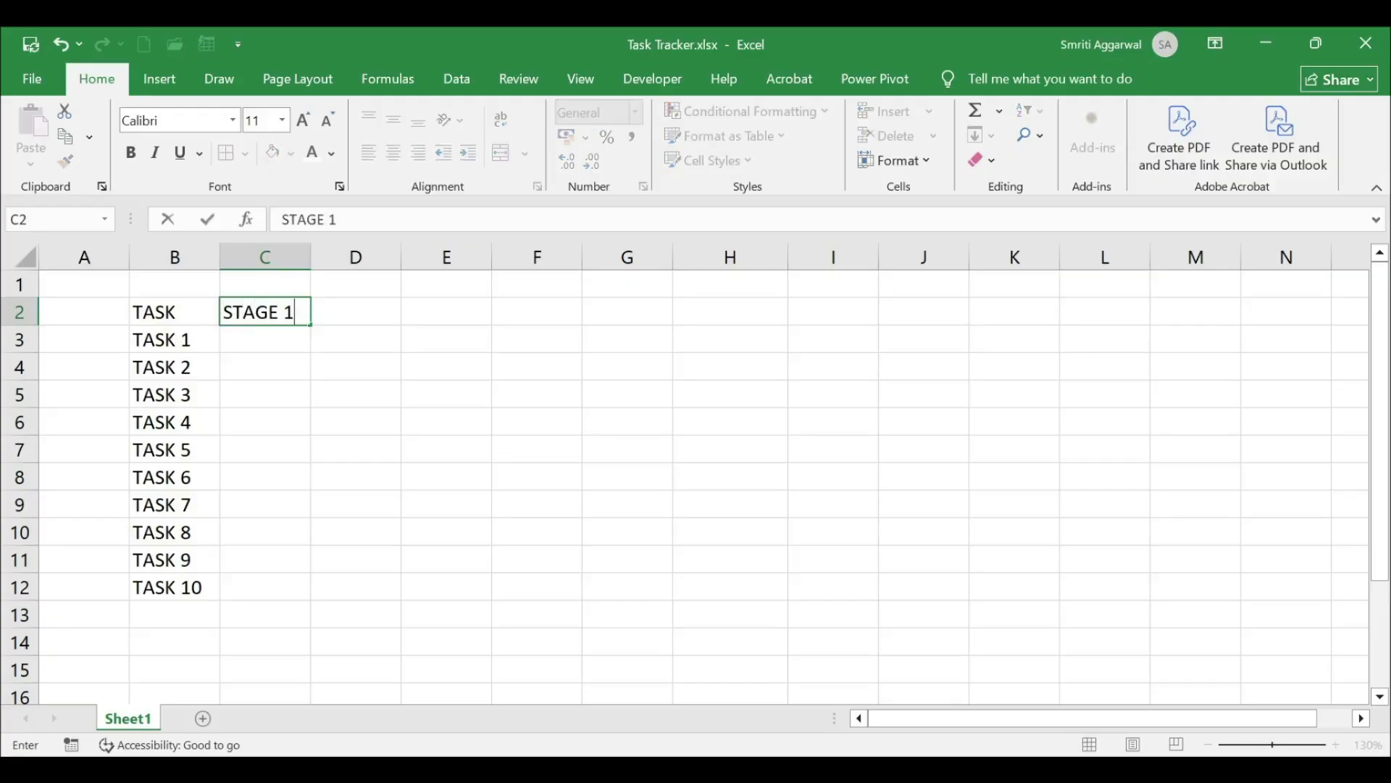
{"action": "key", "text": "Return"}
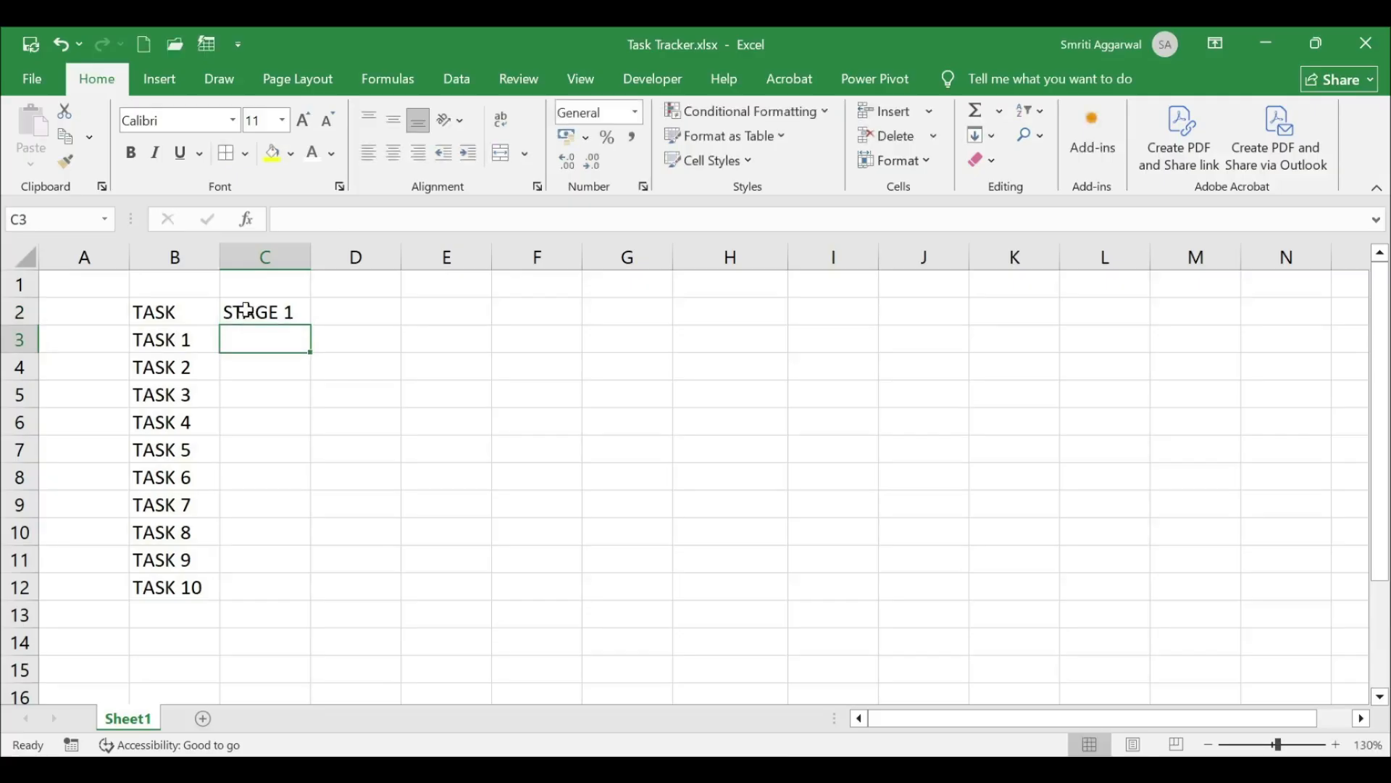
{"action": "left_click", "coordinate": [239, 312]}
{"action": "left_click_drag", "start_coordinate": [312, 326], "coordinate": [636, 316]}
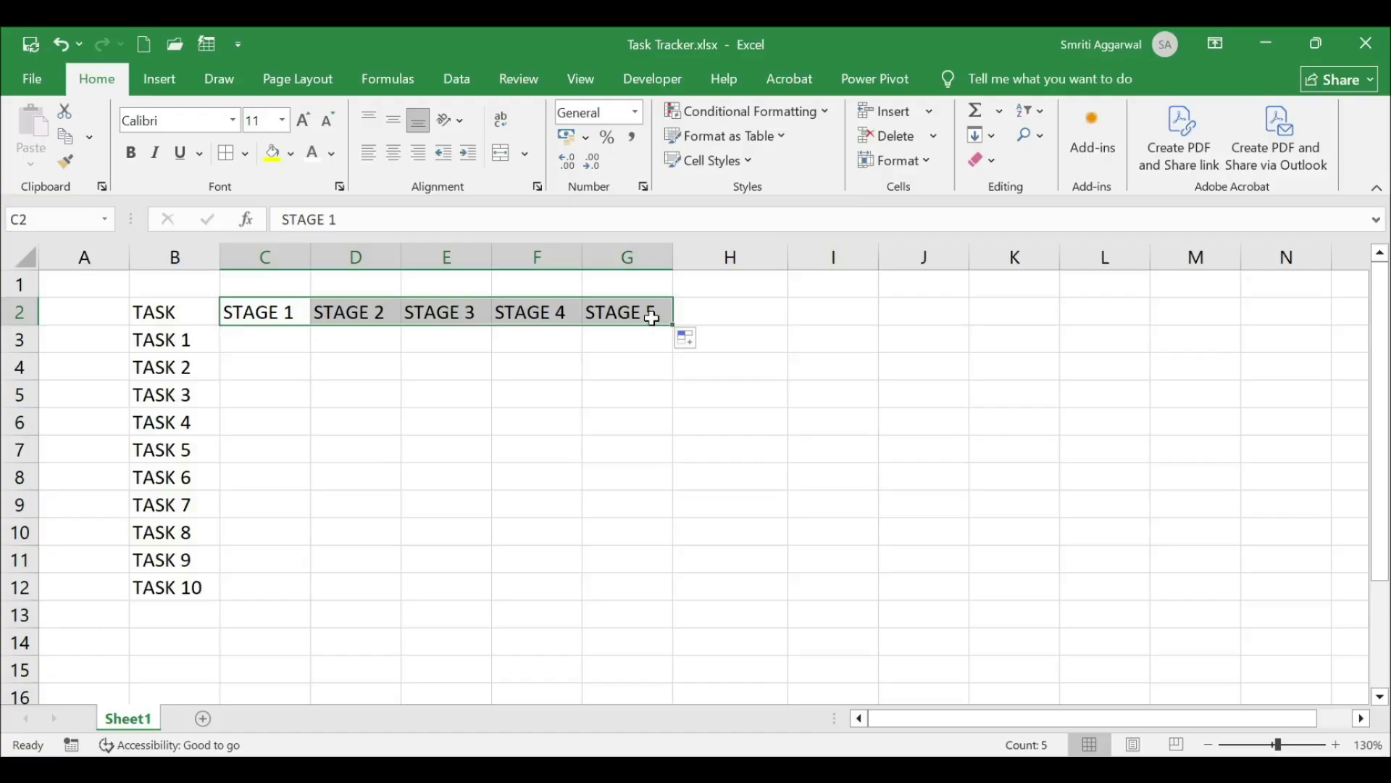
Add the headers COMPLETED in H2 and TO DO in I2
{"action": "left_click", "coordinate": [720, 313]}
{"action": "type", "text": "COMPLTE"}
{"action": "key", "text": "BackSpace"}
{"action": "type", "text": "ED"}
{"action": "key", "text": "Tab"}
{"action": "type", "text": "TO "}
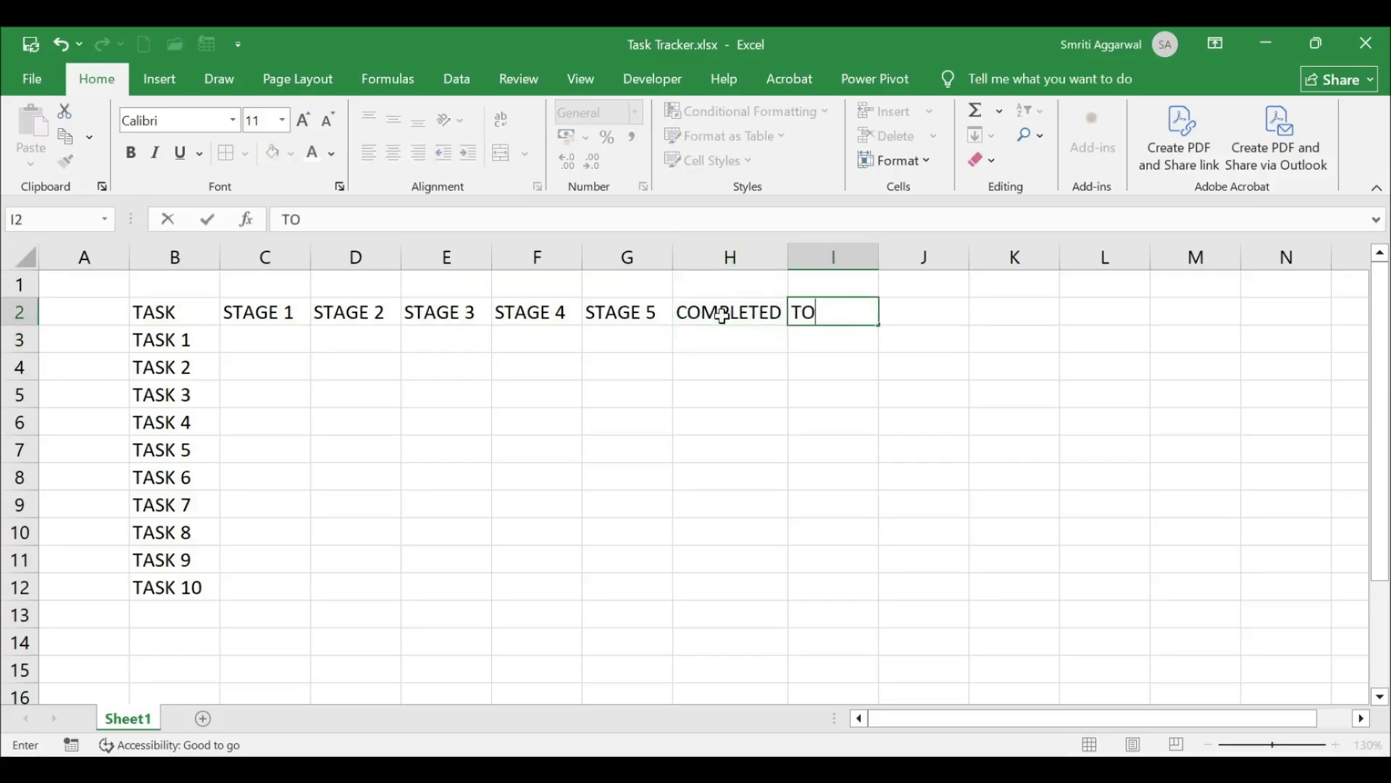
{"action": "type", "text": "DO"}
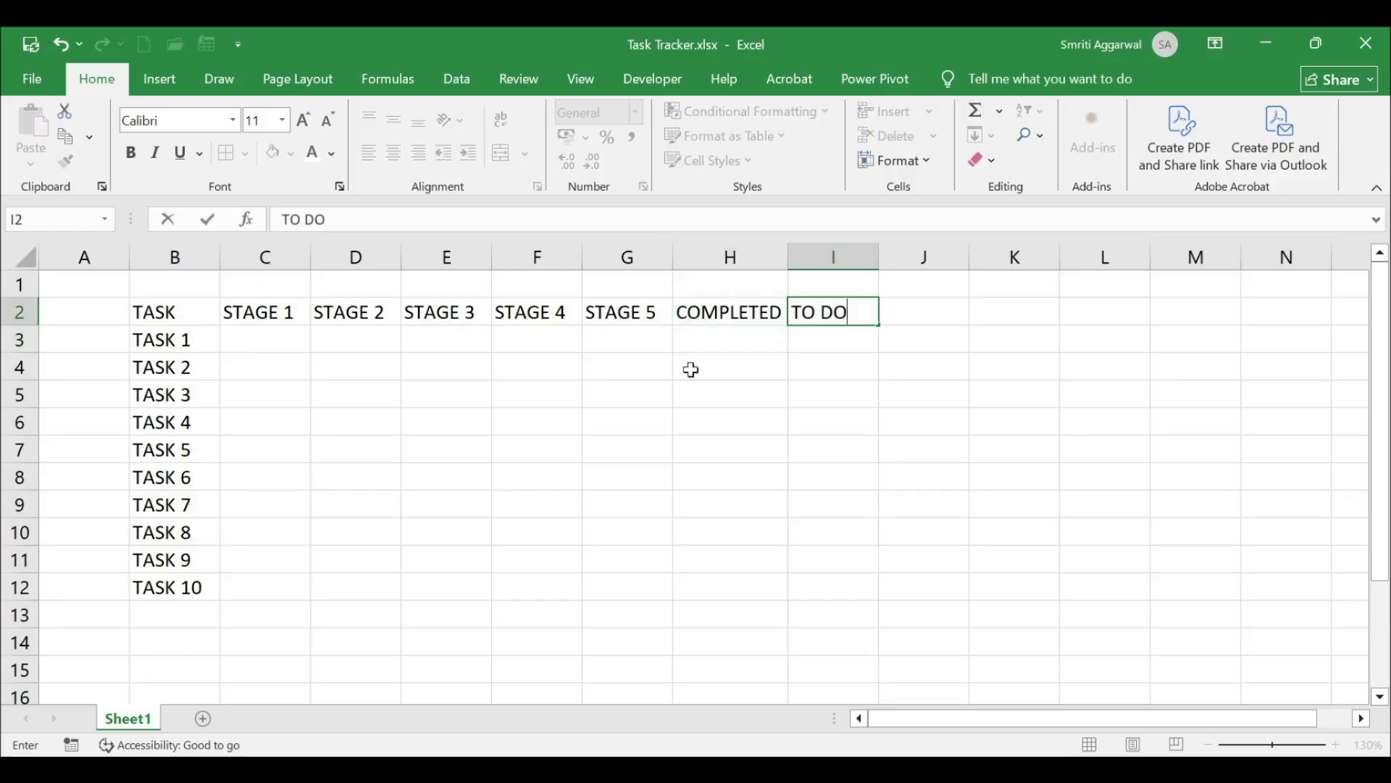
{"action": "left_click", "coordinate": [678, 396]}
Fill the header row B2:I2 with a horizontal two-color gradient from very dark blue to a slightly lighter dark blue
{"action": "left_click_drag", "start_coordinate": [196, 312], "coordinate": [797, 314]}
{"action": "key", "text": "ctrl+1"}
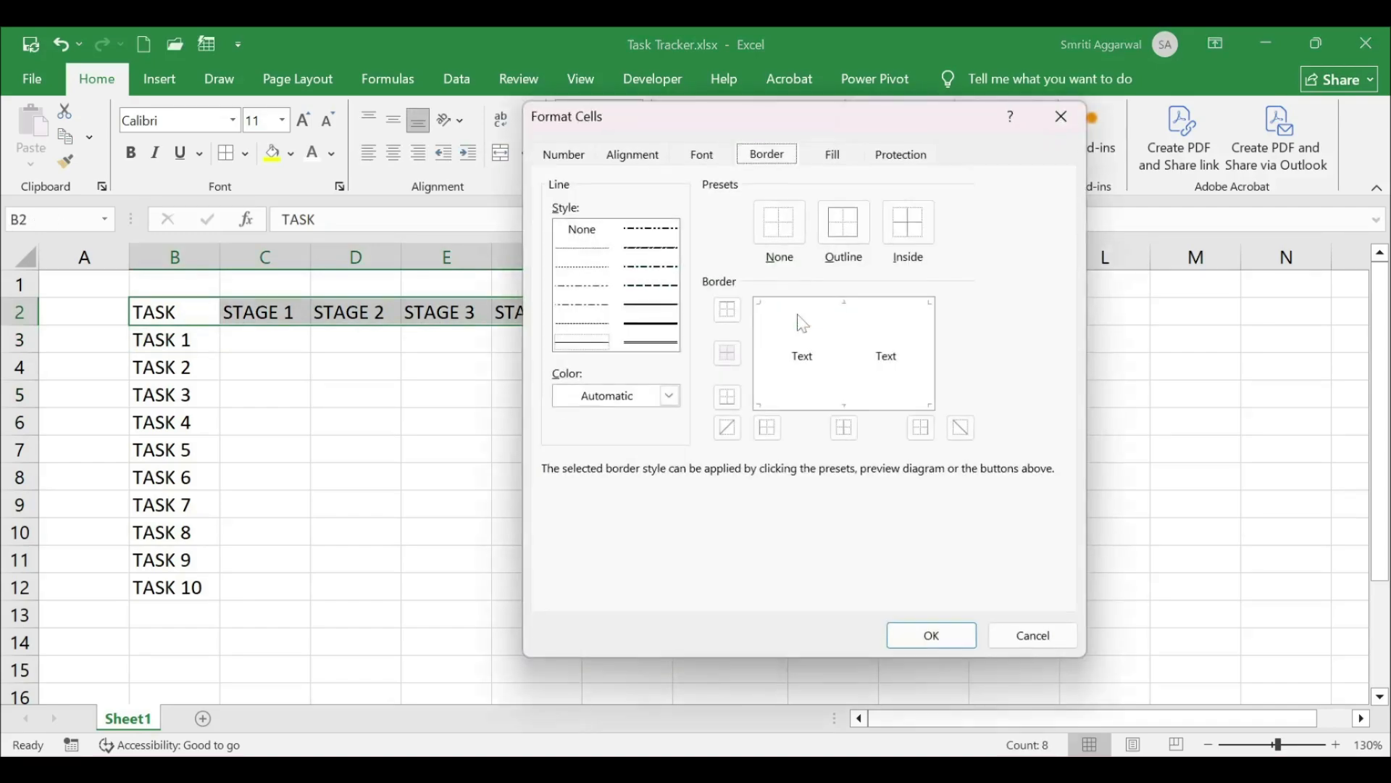
{"action": "left_click", "coordinate": [833, 154]}
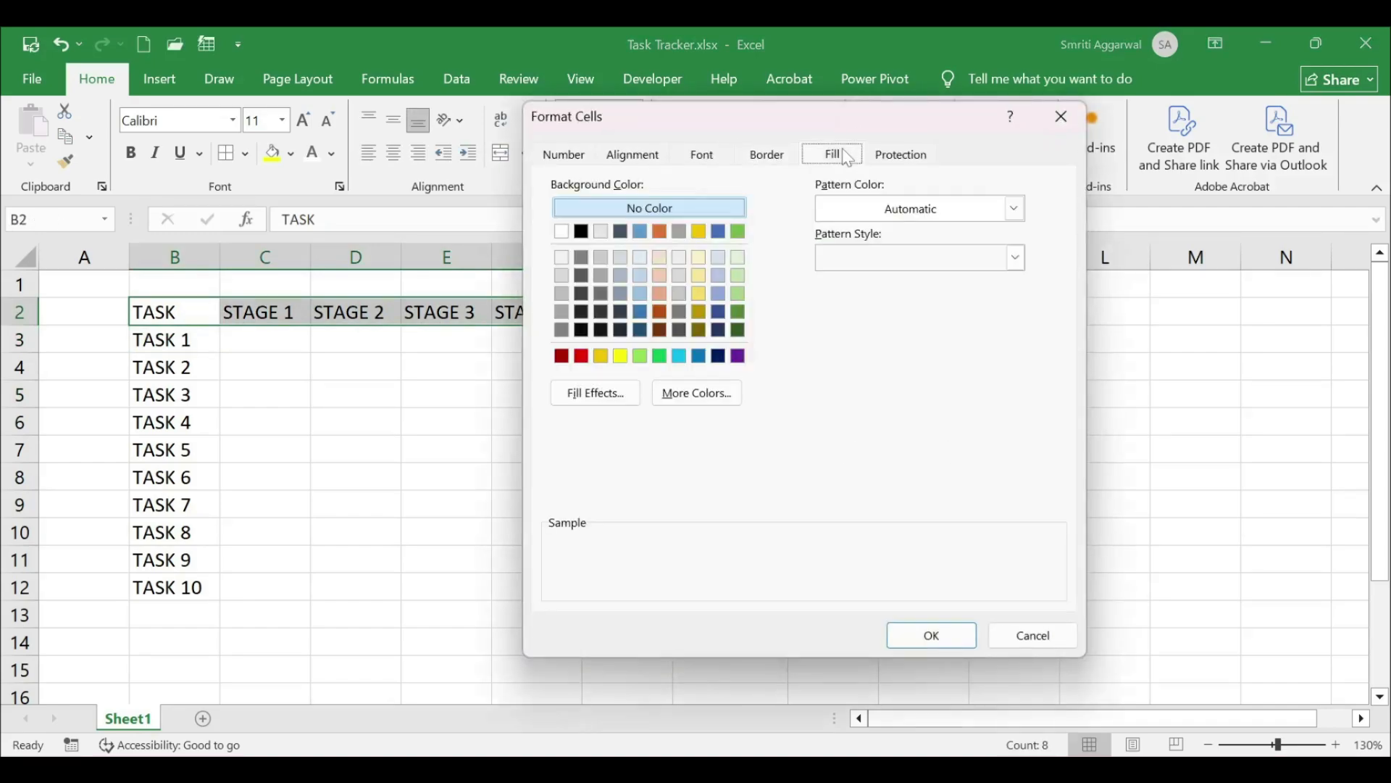
{"action": "left_click", "coordinate": [629, 392]}
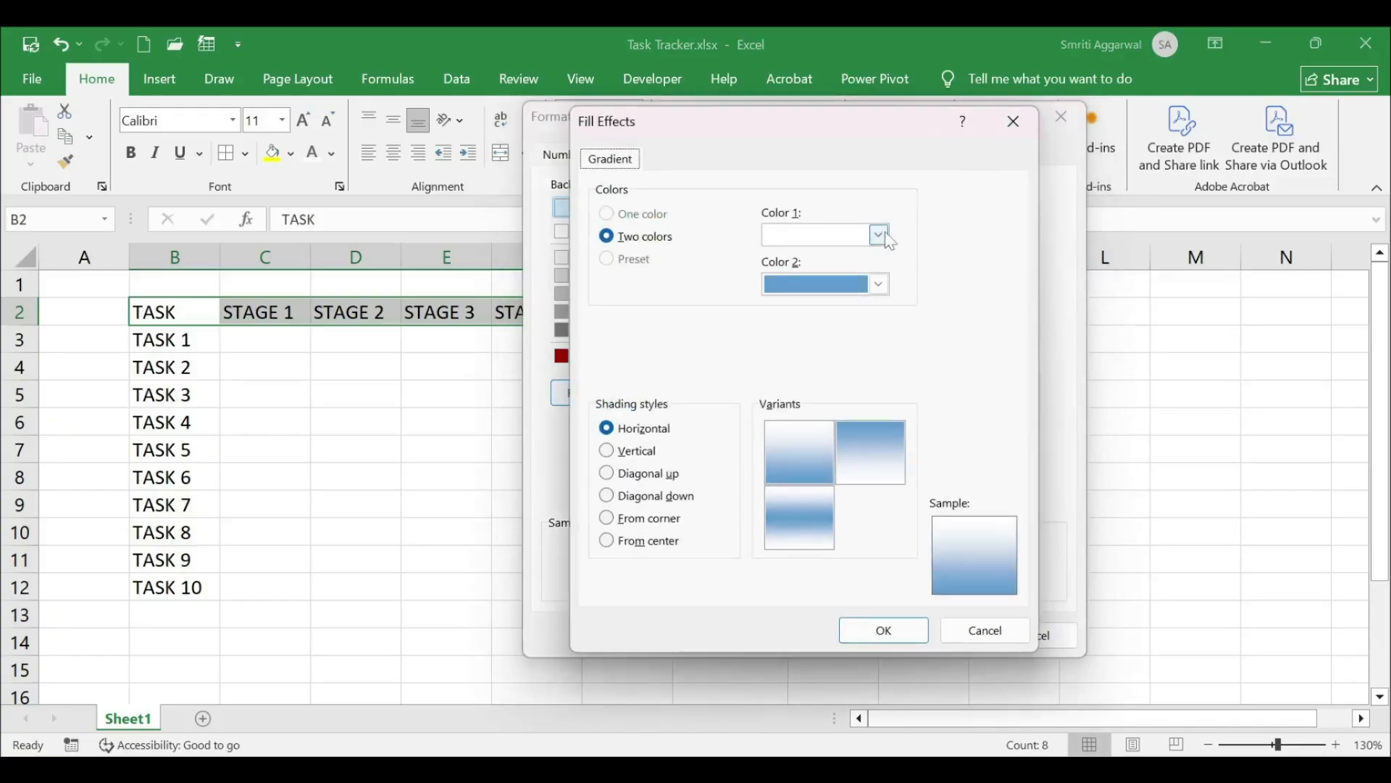
{"action": "left_click", "coordinate": [879, 235]}
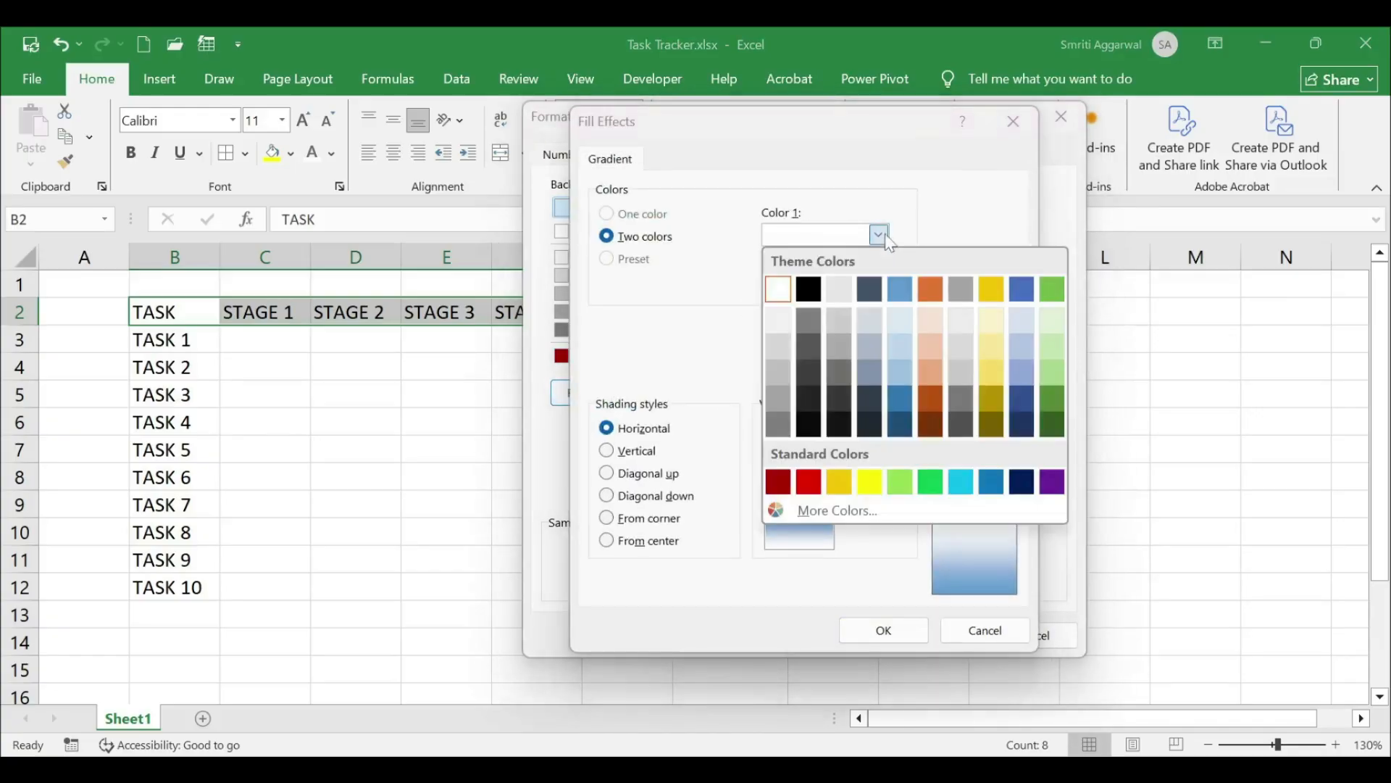
{"action": "left_click", "coordinate": [1022, 424]}
{"action": "left_click", "coordinate": [879, 284]}
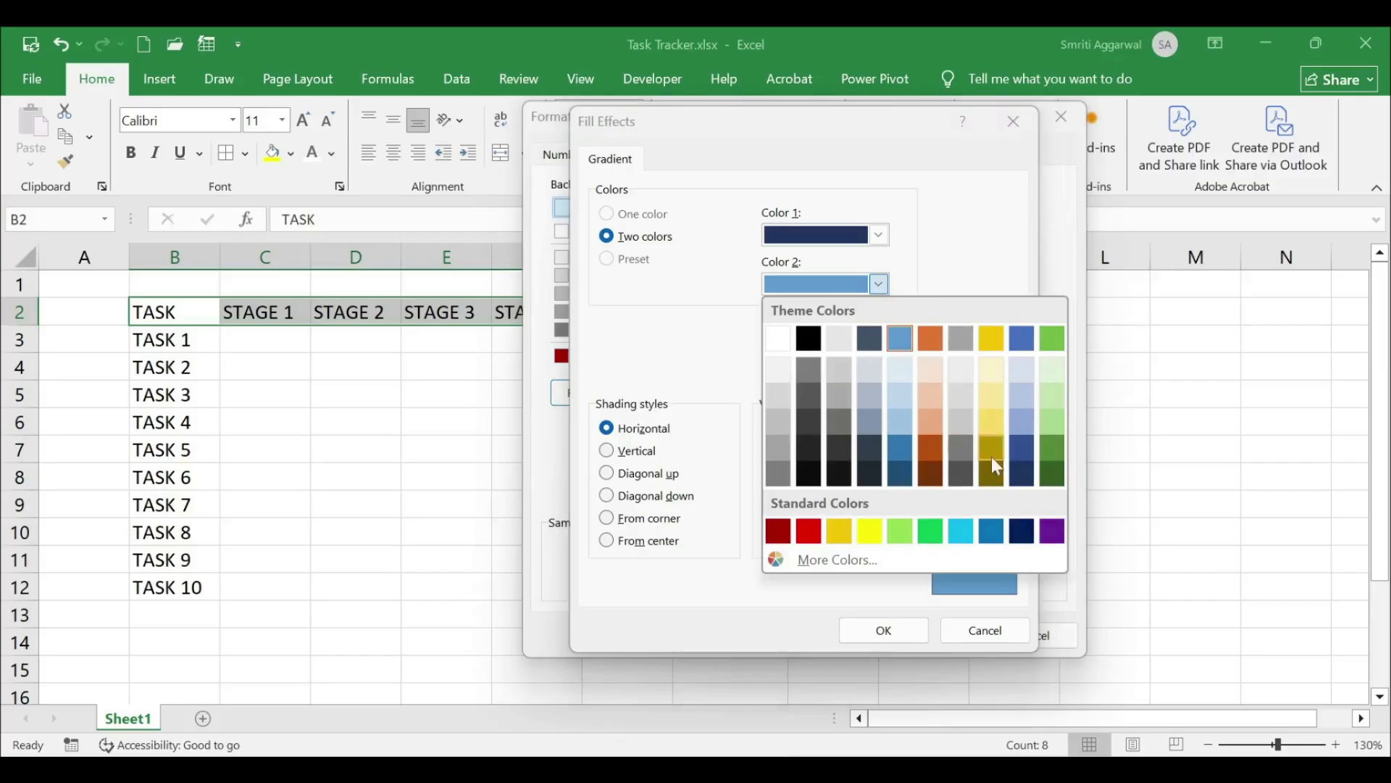
{"action": "left_click", "coordinate": [1022, 453]}
{"action": "left_click", "coordinate": [797, 460]}
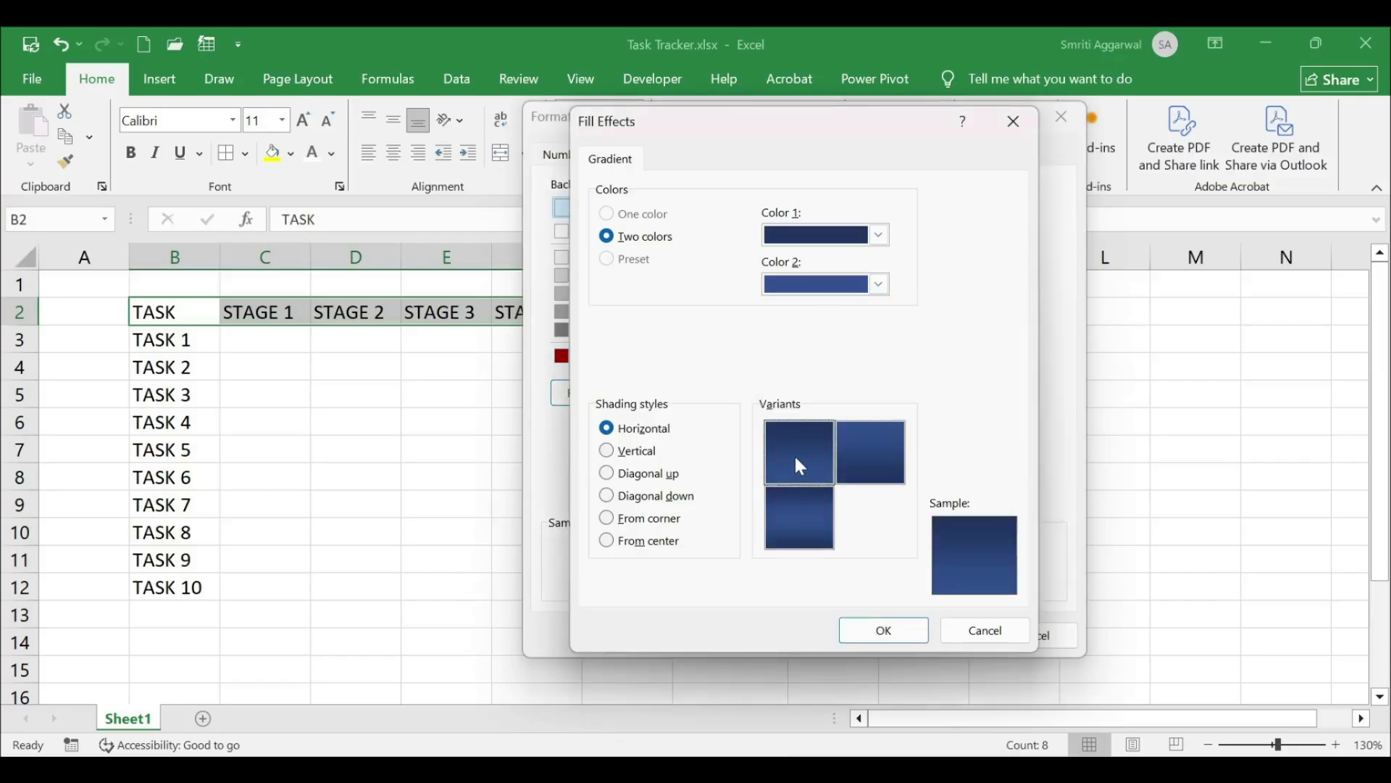
{"action": "left_click", "coordinate": [859, 626]}
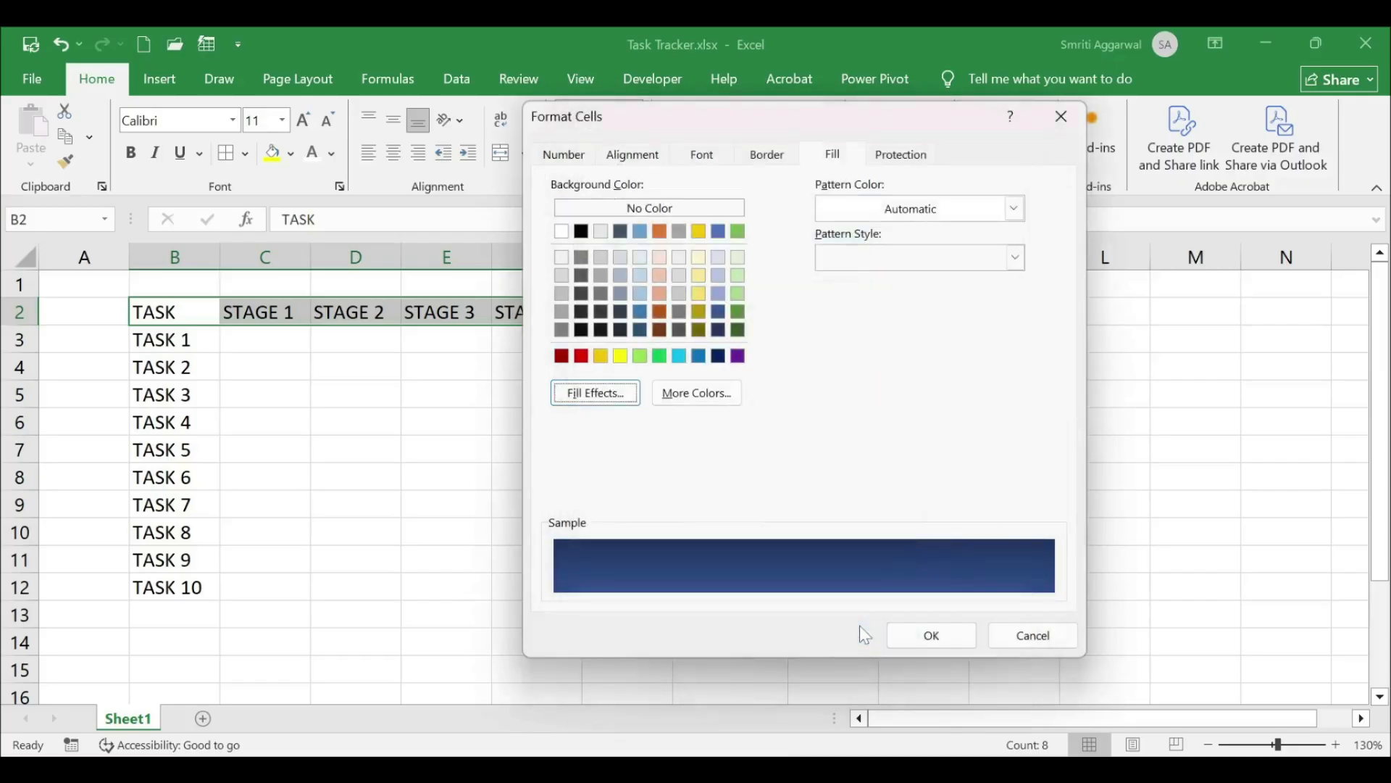
{"action": "left_click", "coordinate": [932, 637]}
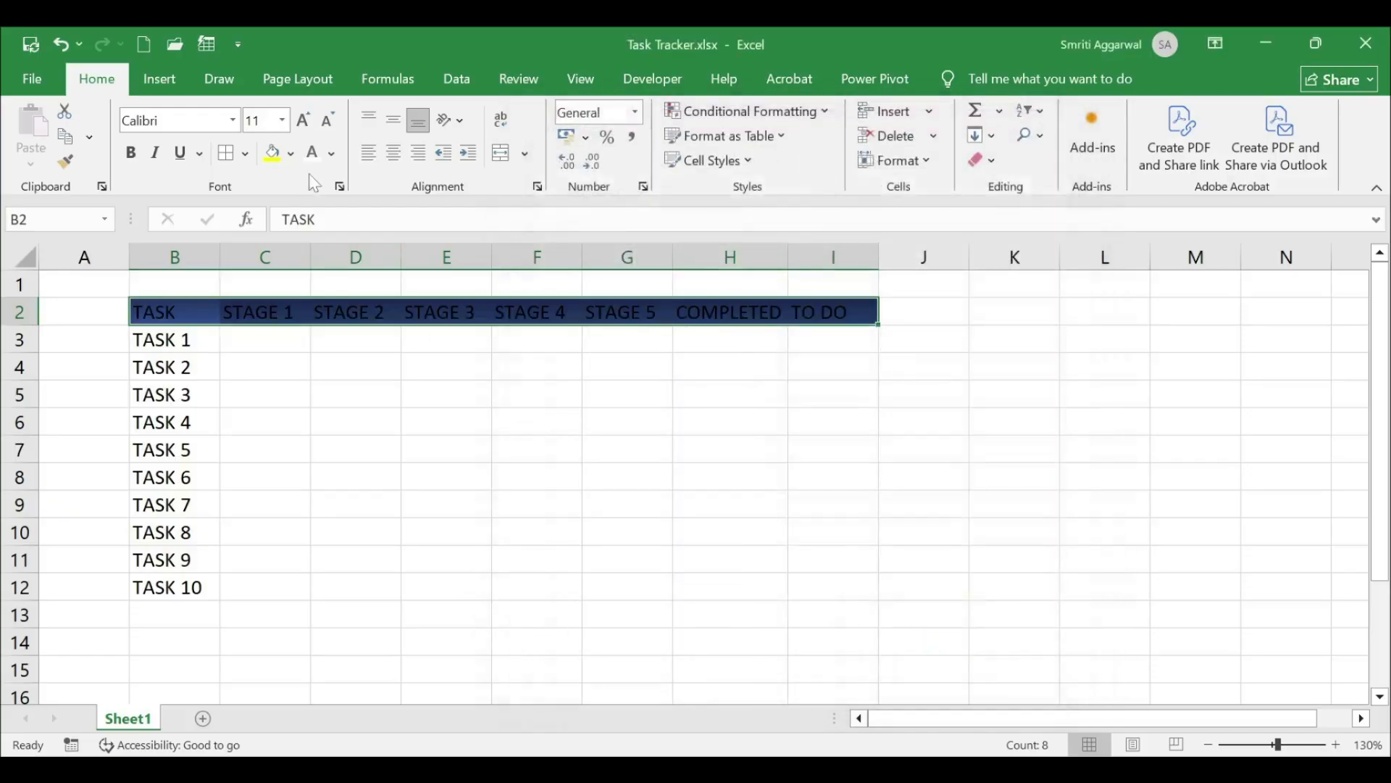
Make the header text in B2:I2 white and bold
{"action": "left_click", "coordinate": [313, 153]}
{"action": "left_click", "coordinate": [129, 153]}
{"action": "left_click", "coordinate": [354, 500]}
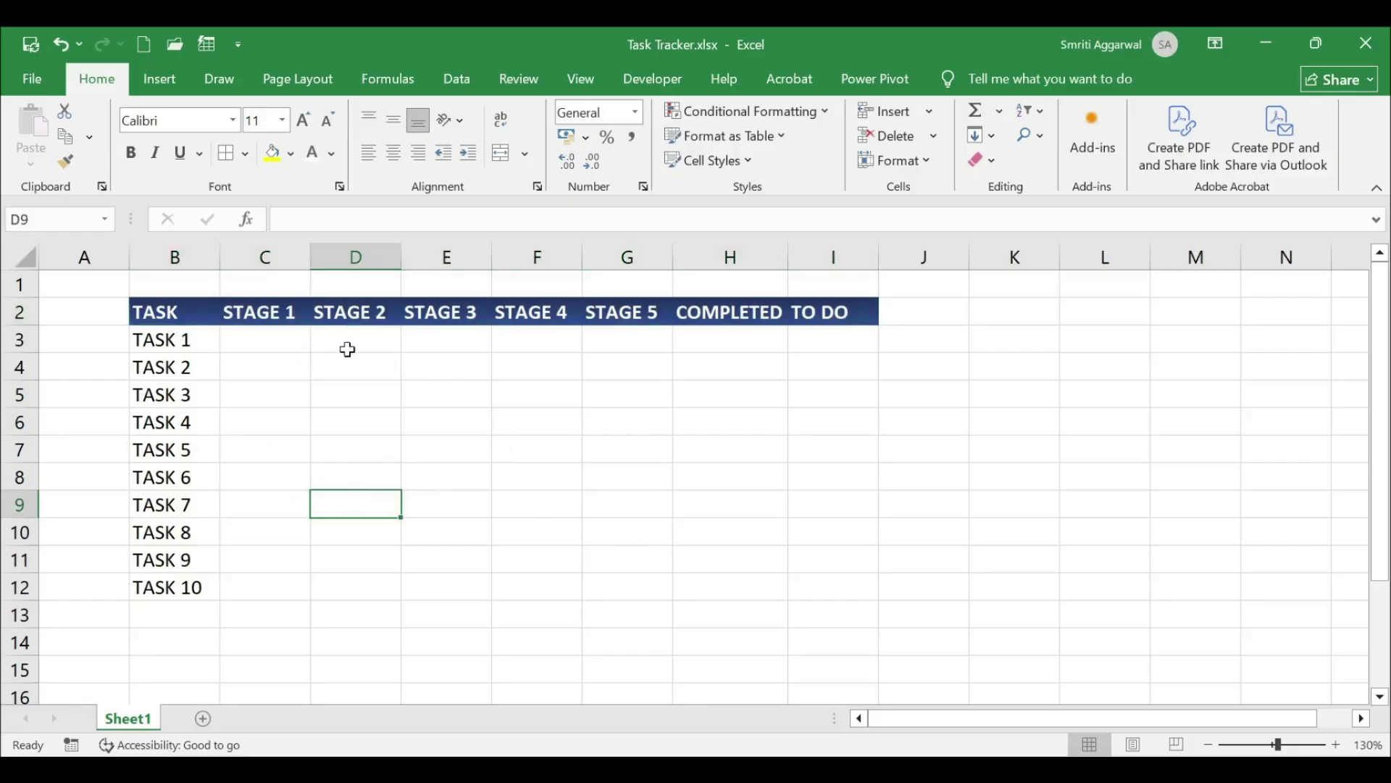
Apply thin white inside borders between the header cells B2:I2
{"action": "left_click_drag", "start_coordinate": [174, 312], "coordinate": [828, 313]}
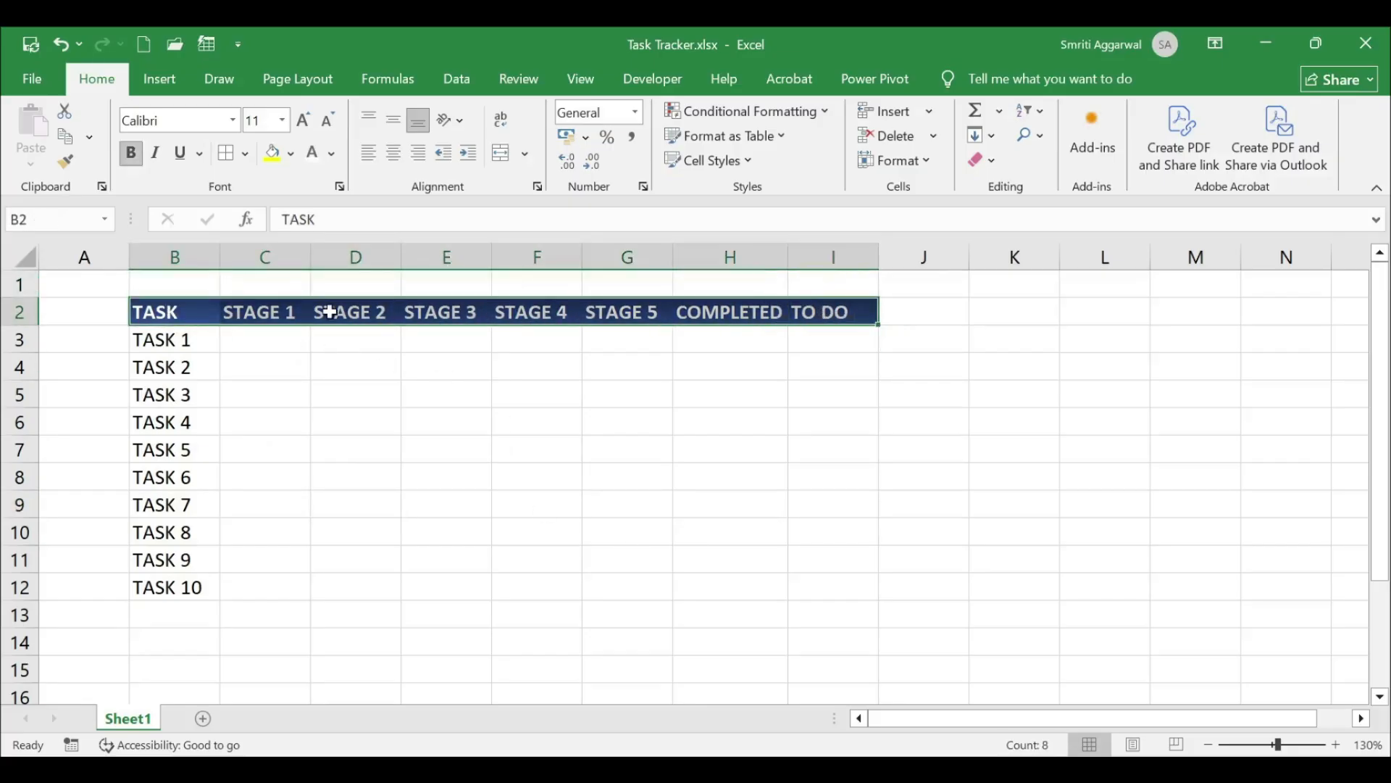
{"action": "left_click", "coordinate": [246, 154]}
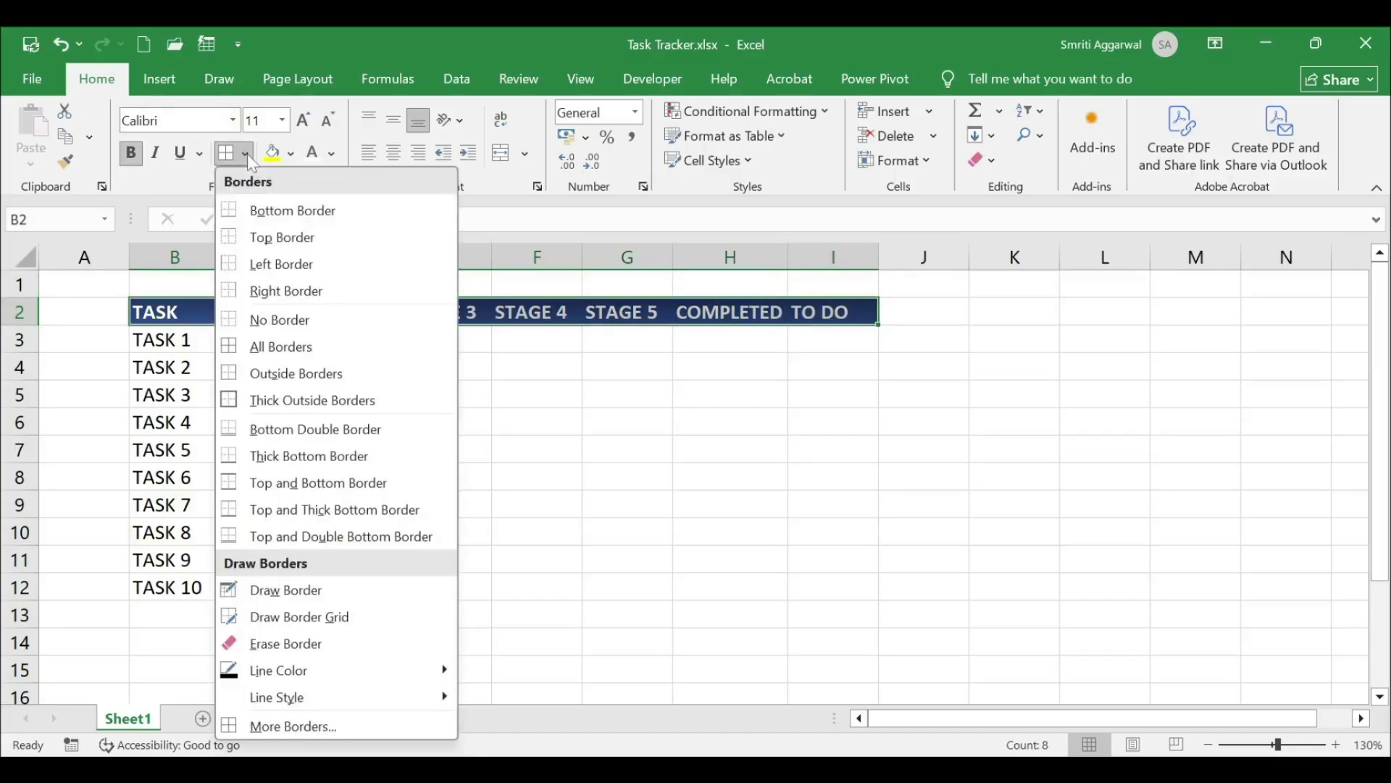
{"action": "left_click", "coordinate": [279, 727]}
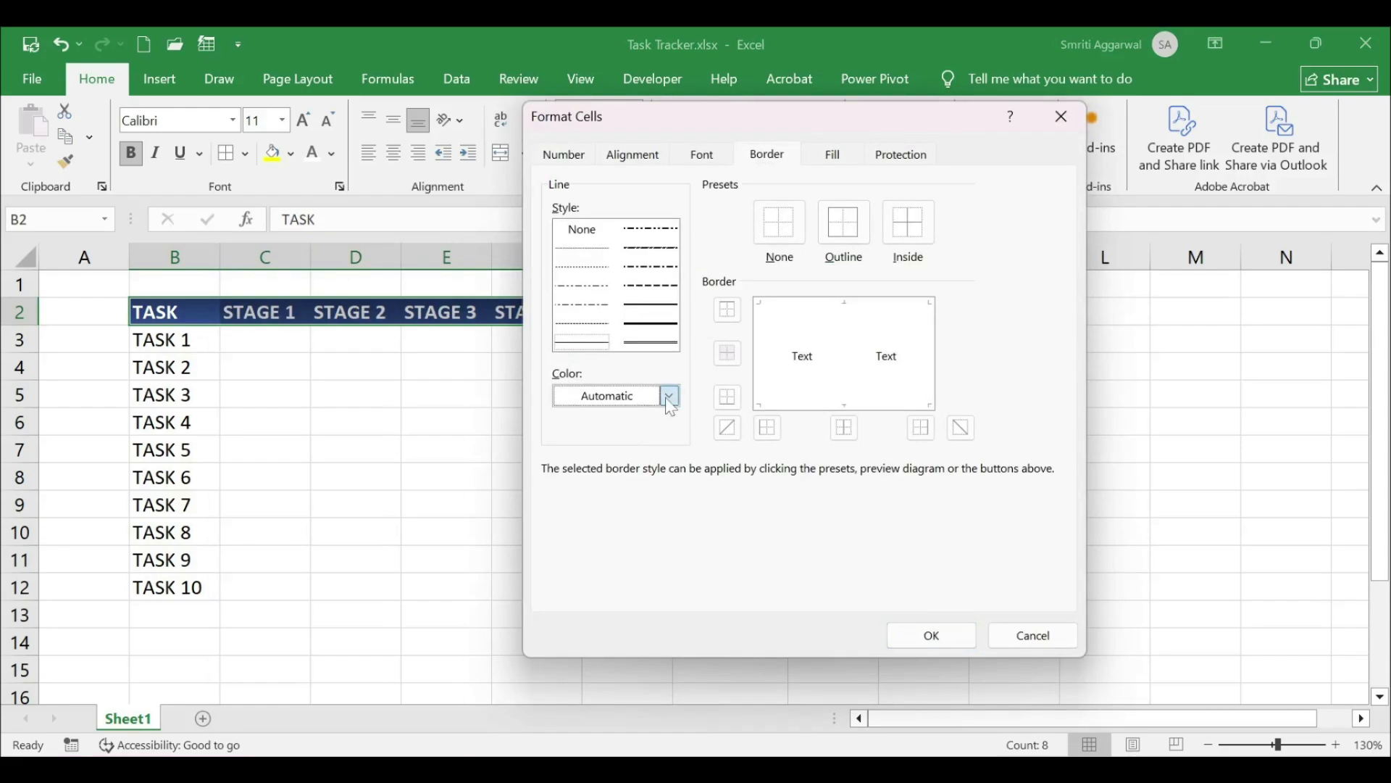
{"action": "left_click", "coordinate": [669, 397]}
{"action": "left_click", "coordinate": [580, 481]}
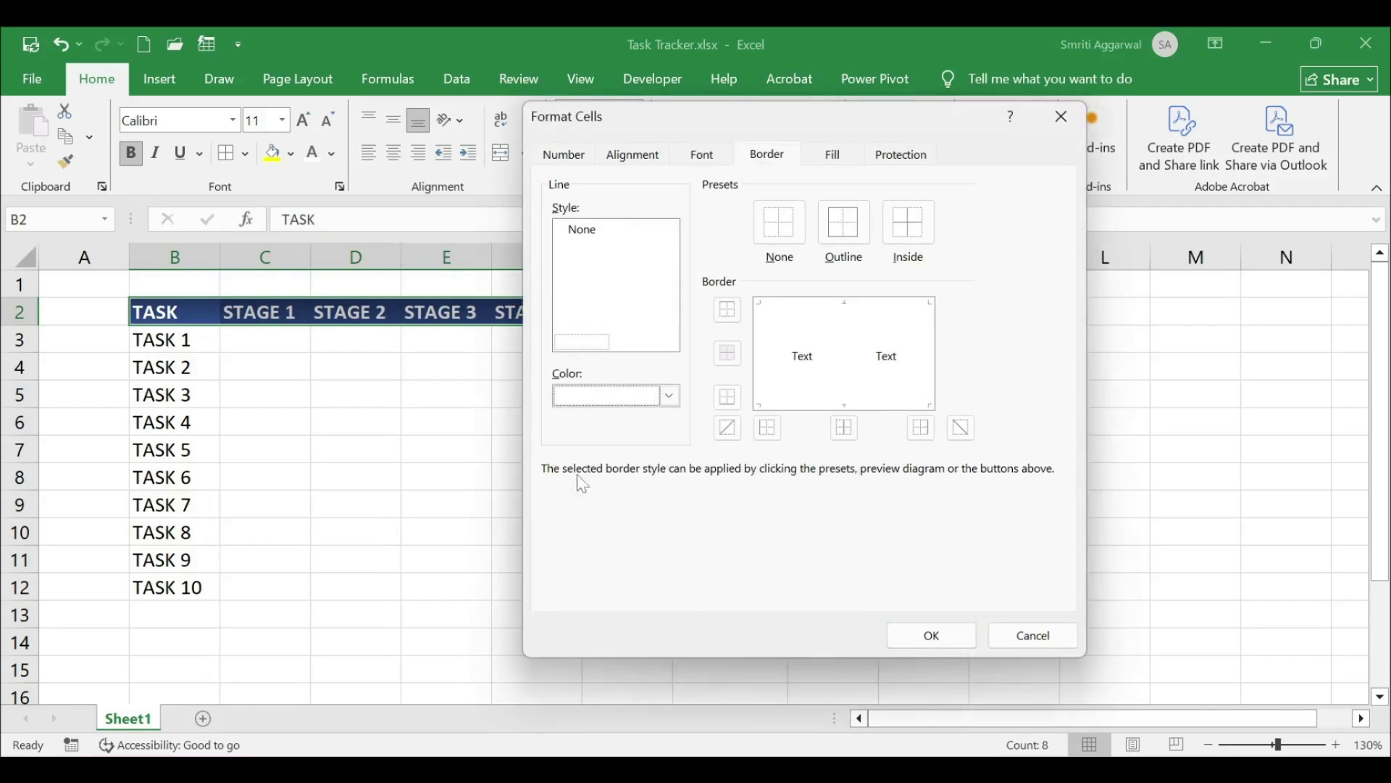
{"action": "left_click", "coordinate": [915, 230]}
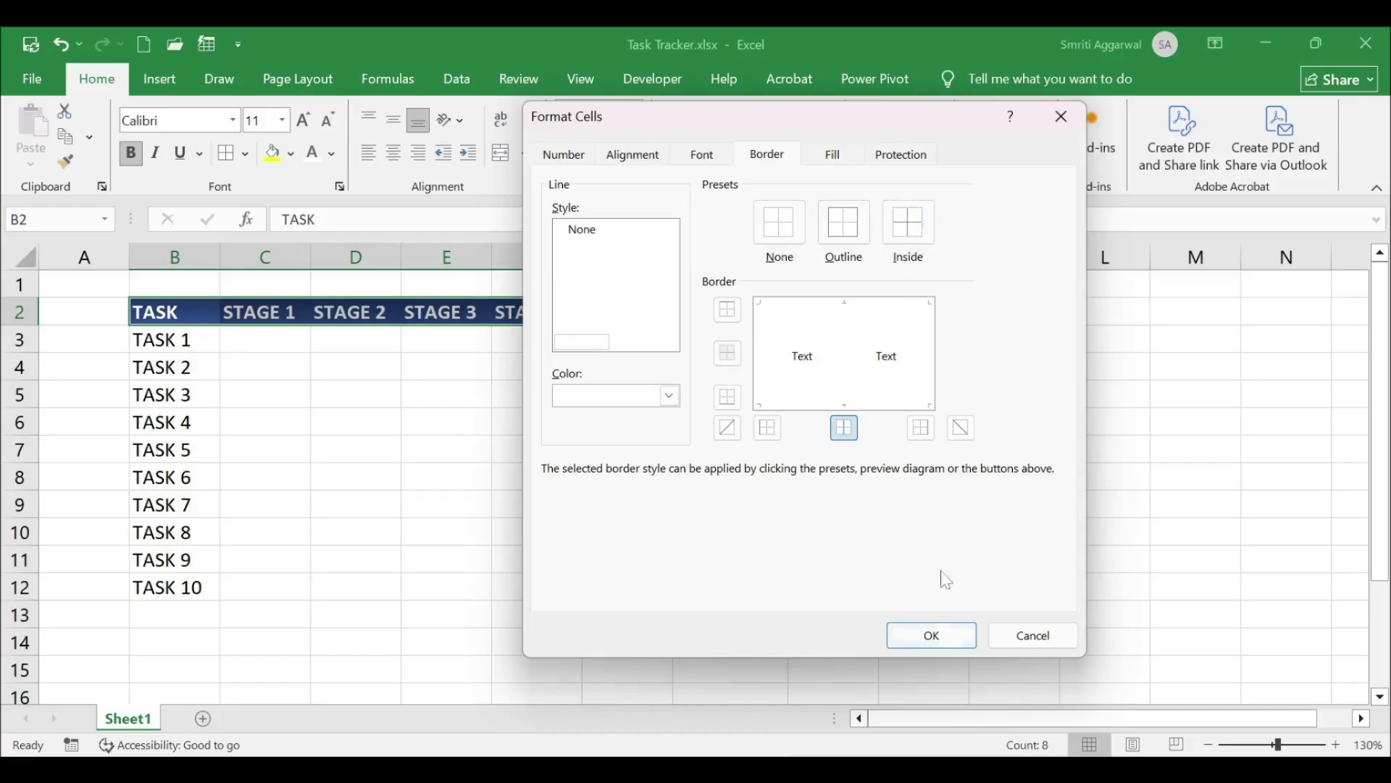
{"action": "left_click", "coordinate": [917, 230]}
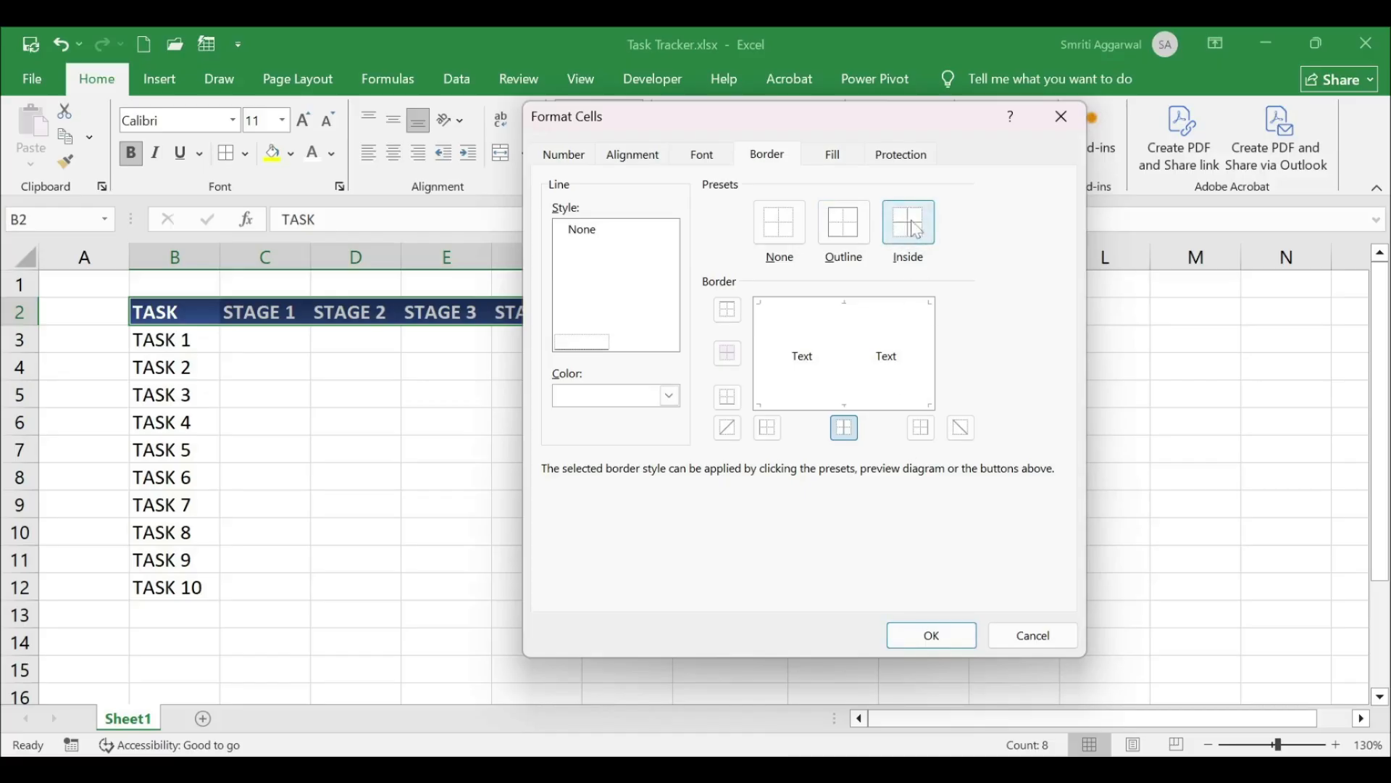
{"action": "left_click", "coordinate": [925, 647]}
{"action": "left_click", "coordinate": [368, 465]}
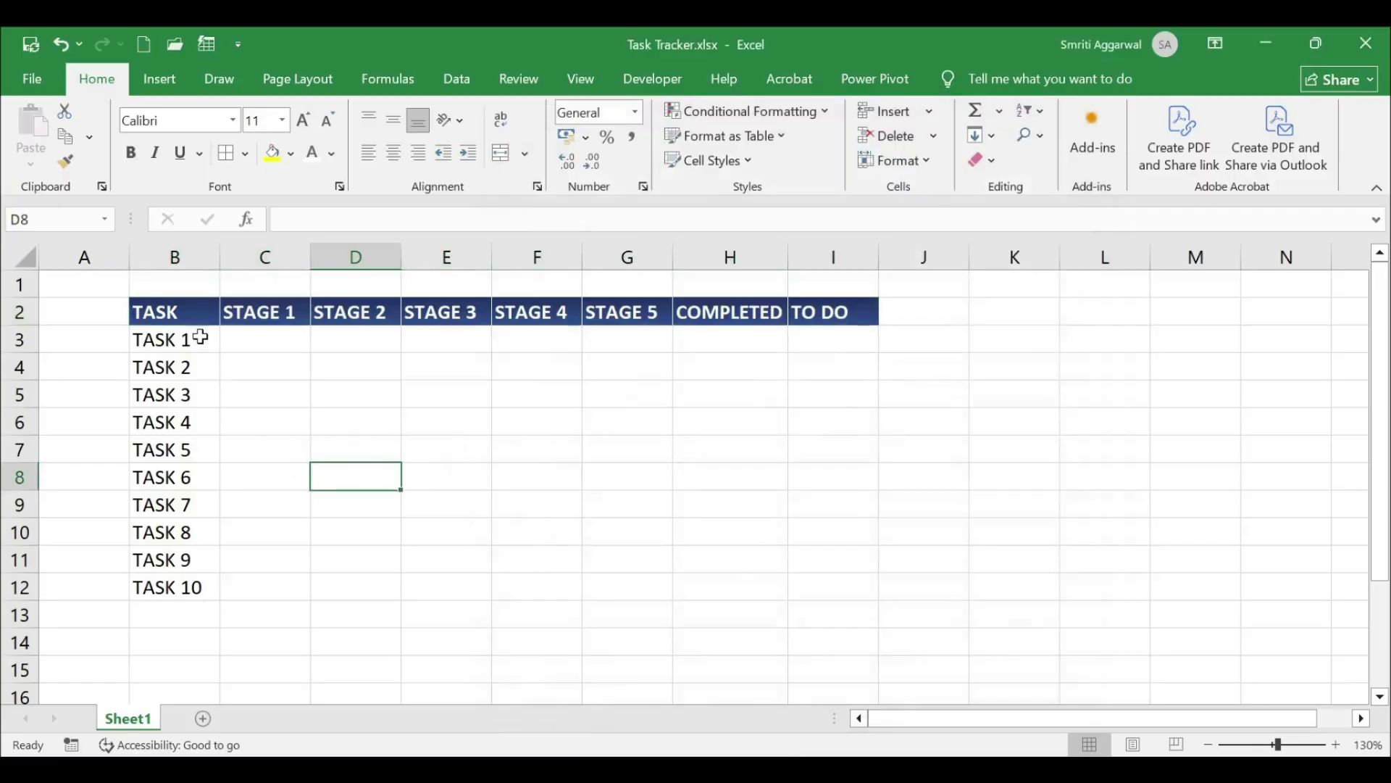
Apply thin gray outline and inside borders to the table body B3:I12
{"action": "left_click_drag", "start_coordinate": [152, 340], "coordinate": [795, 580]}
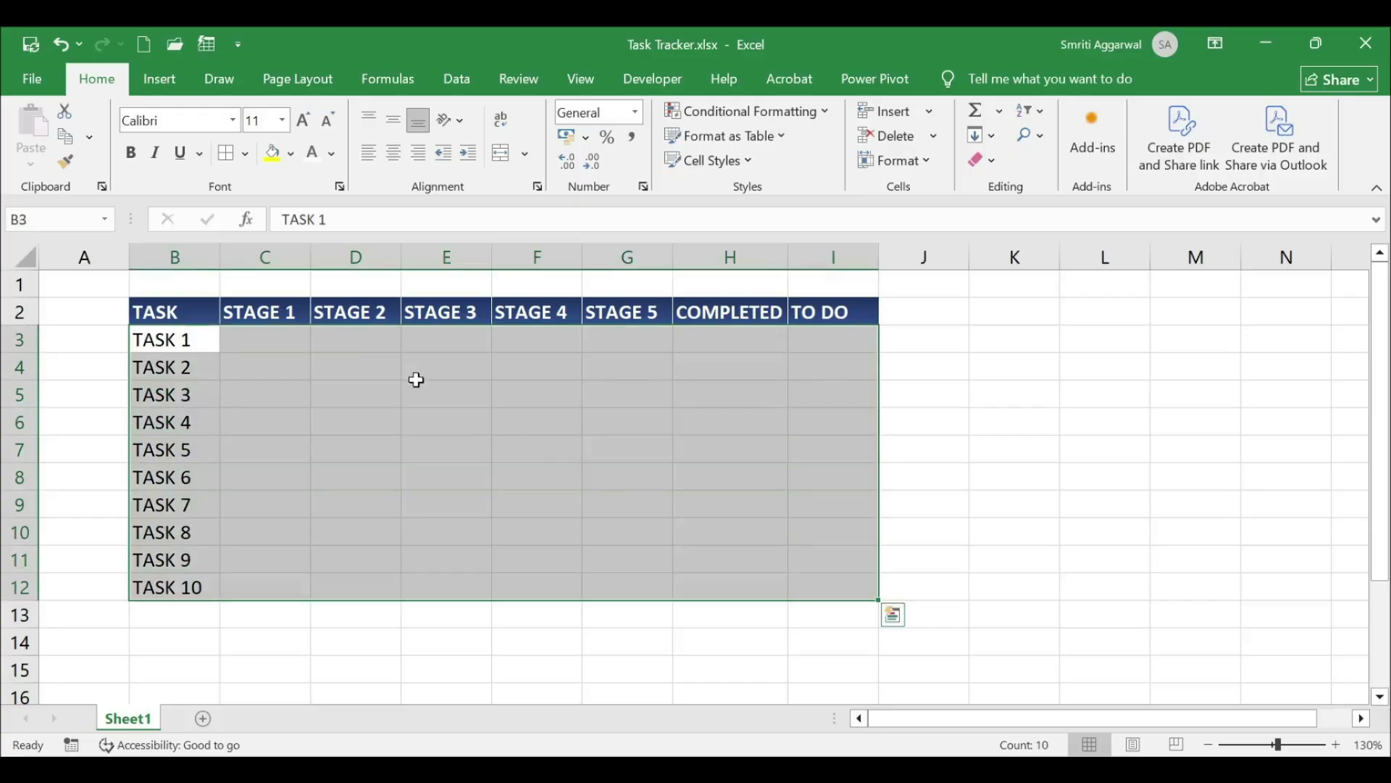
{"action": "left_click", "coordinate": [246, 154]}
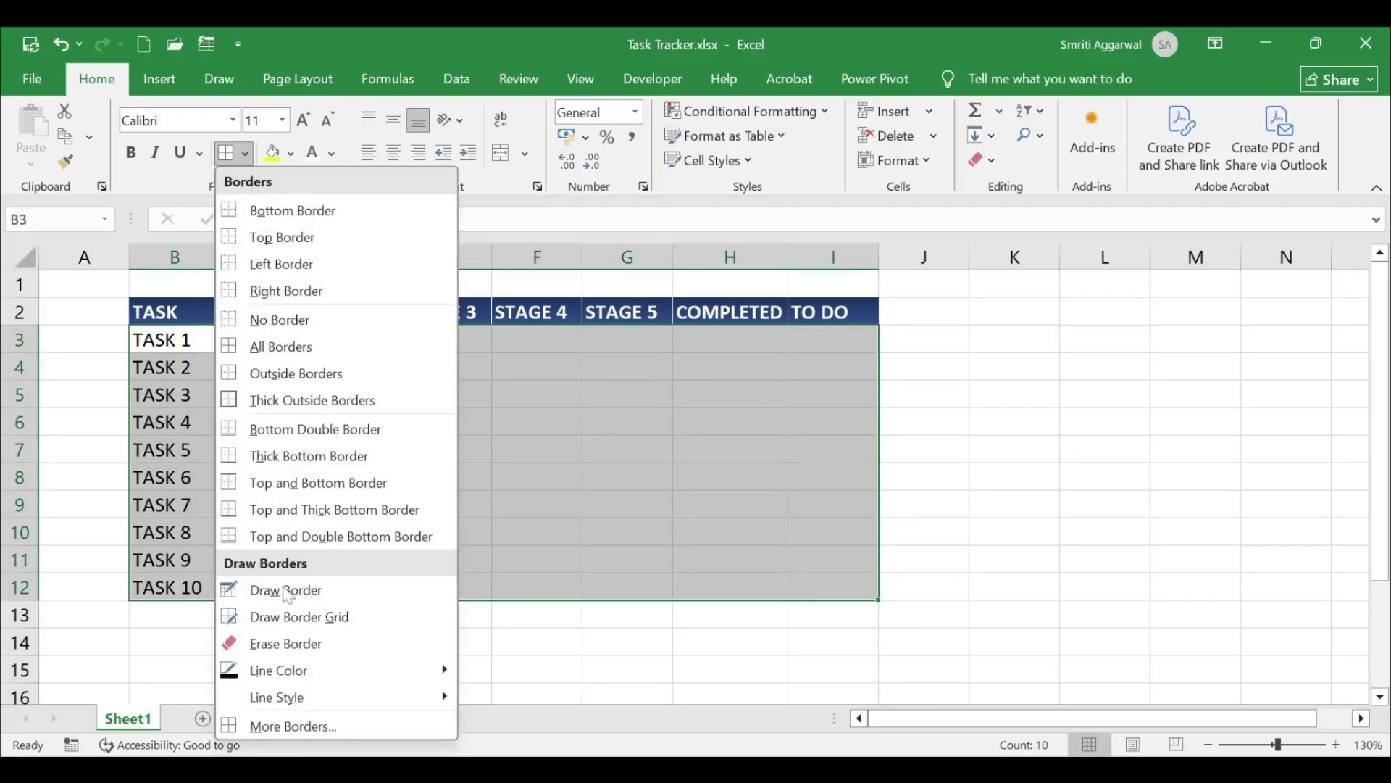
{"action": "left_click", "coordinate": [291, 726]}
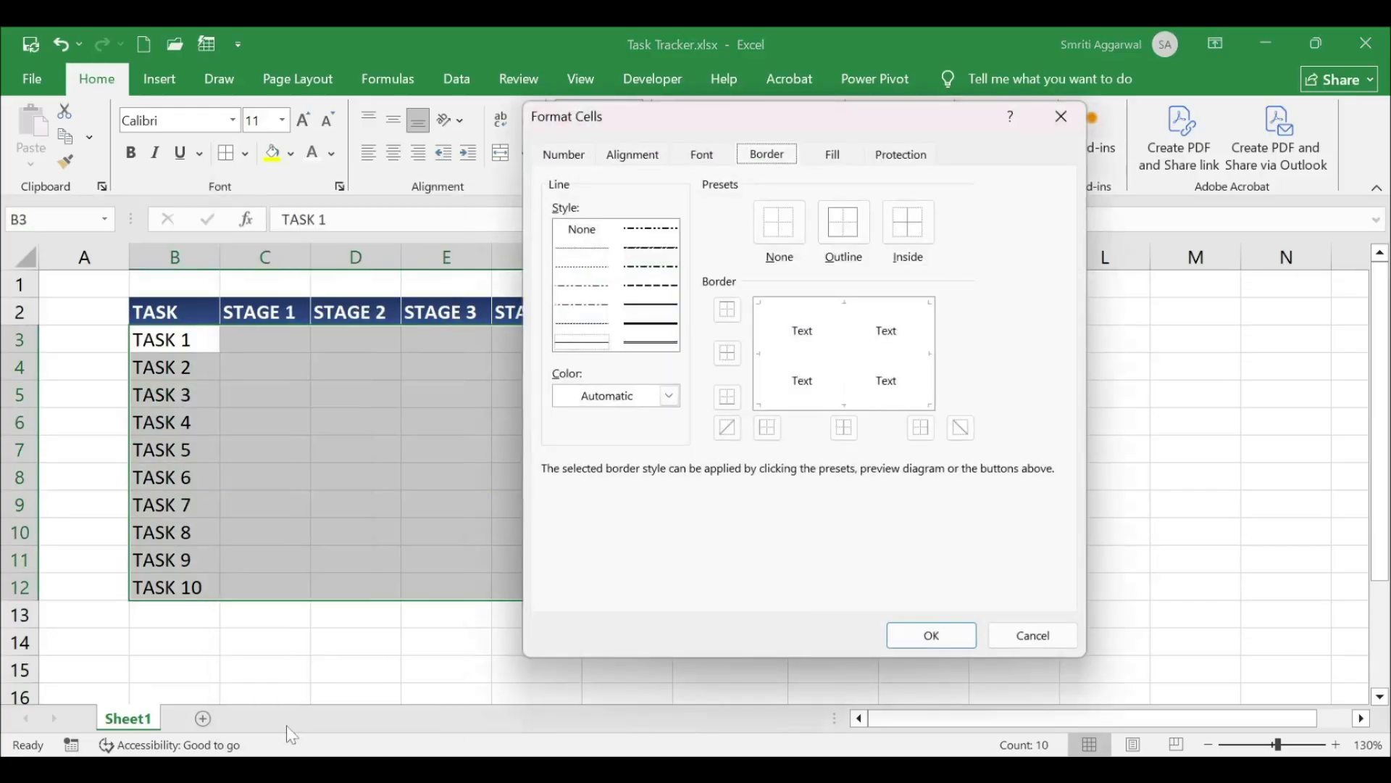
{"action": "left_click", "coordinate": [668, 395]}
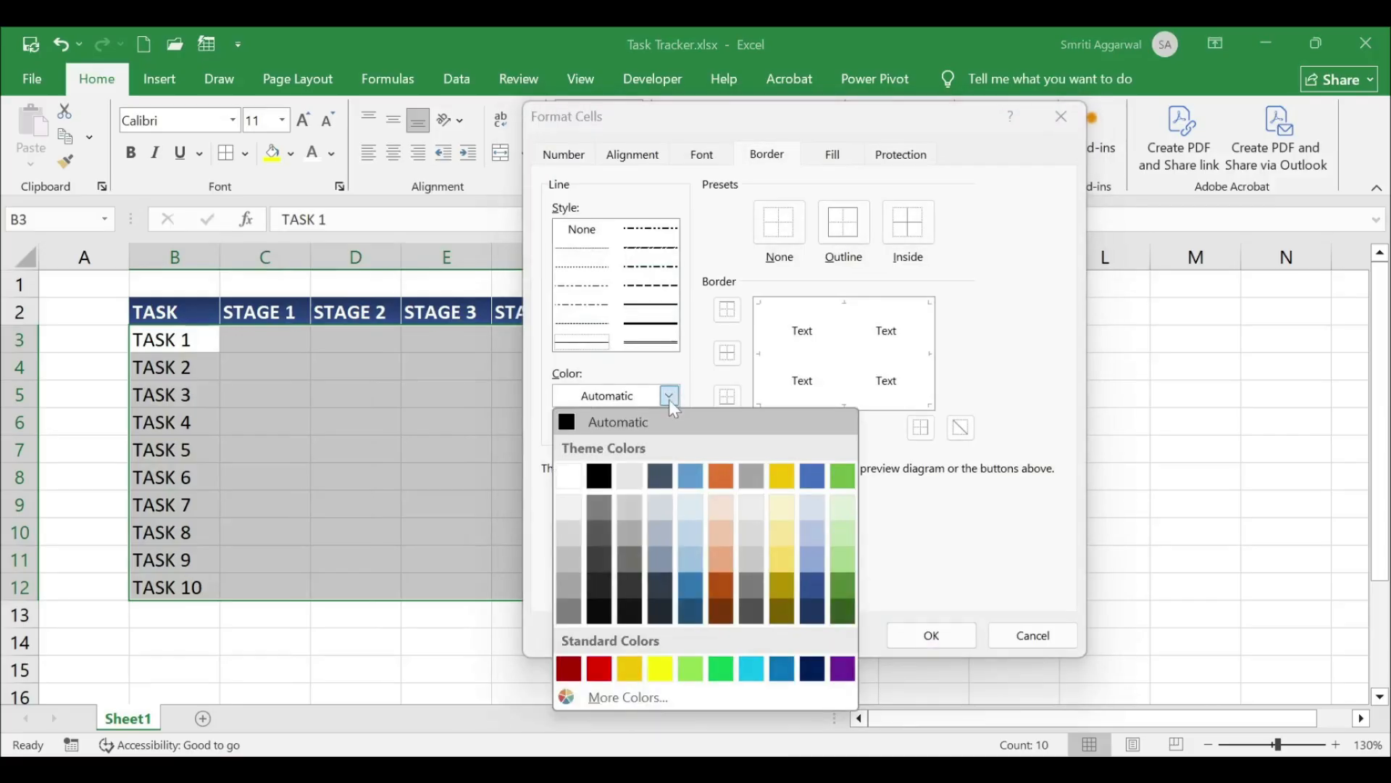
{"action": "left_click", "coordinate": [572, 557]}
{"action": "left_click", "coordinate": [845, 238]}
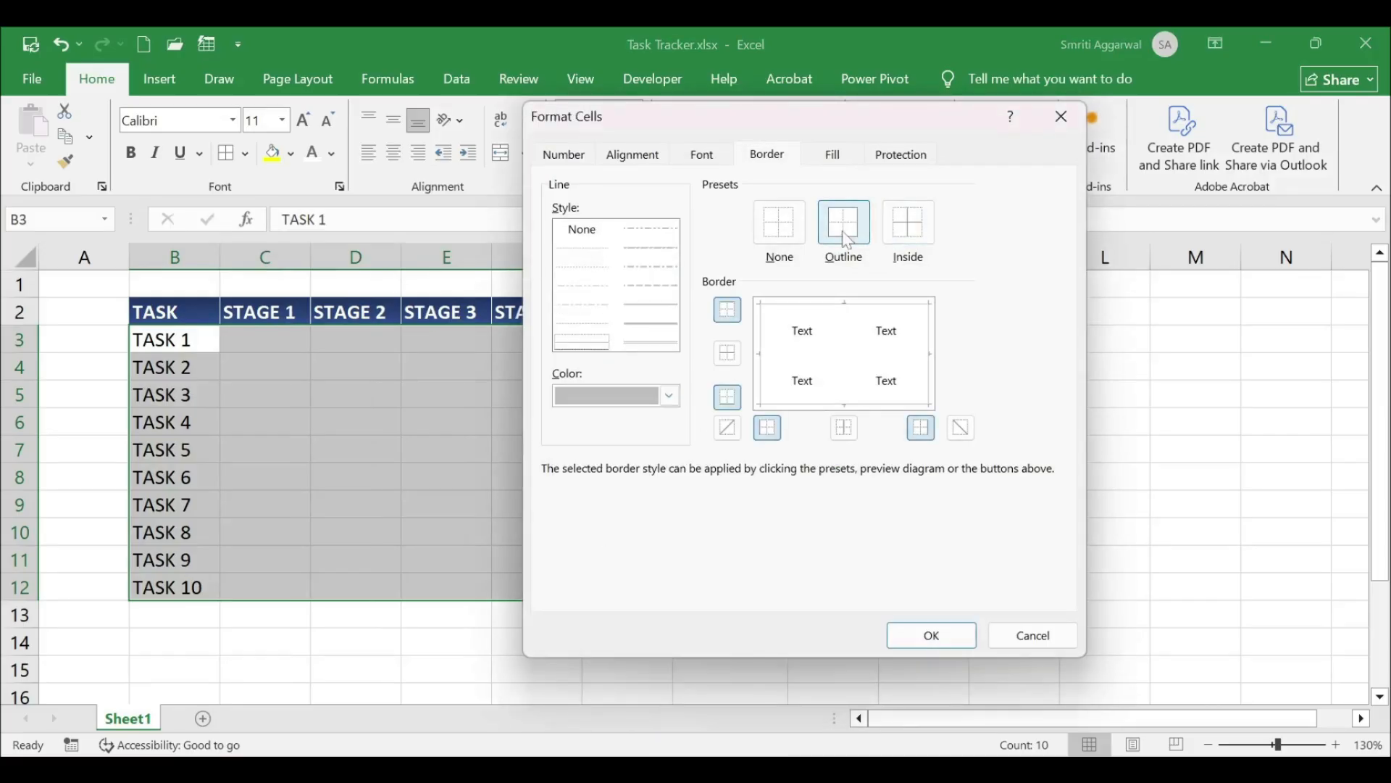
{"action": "left_click", "coordinate": [920, 226]}
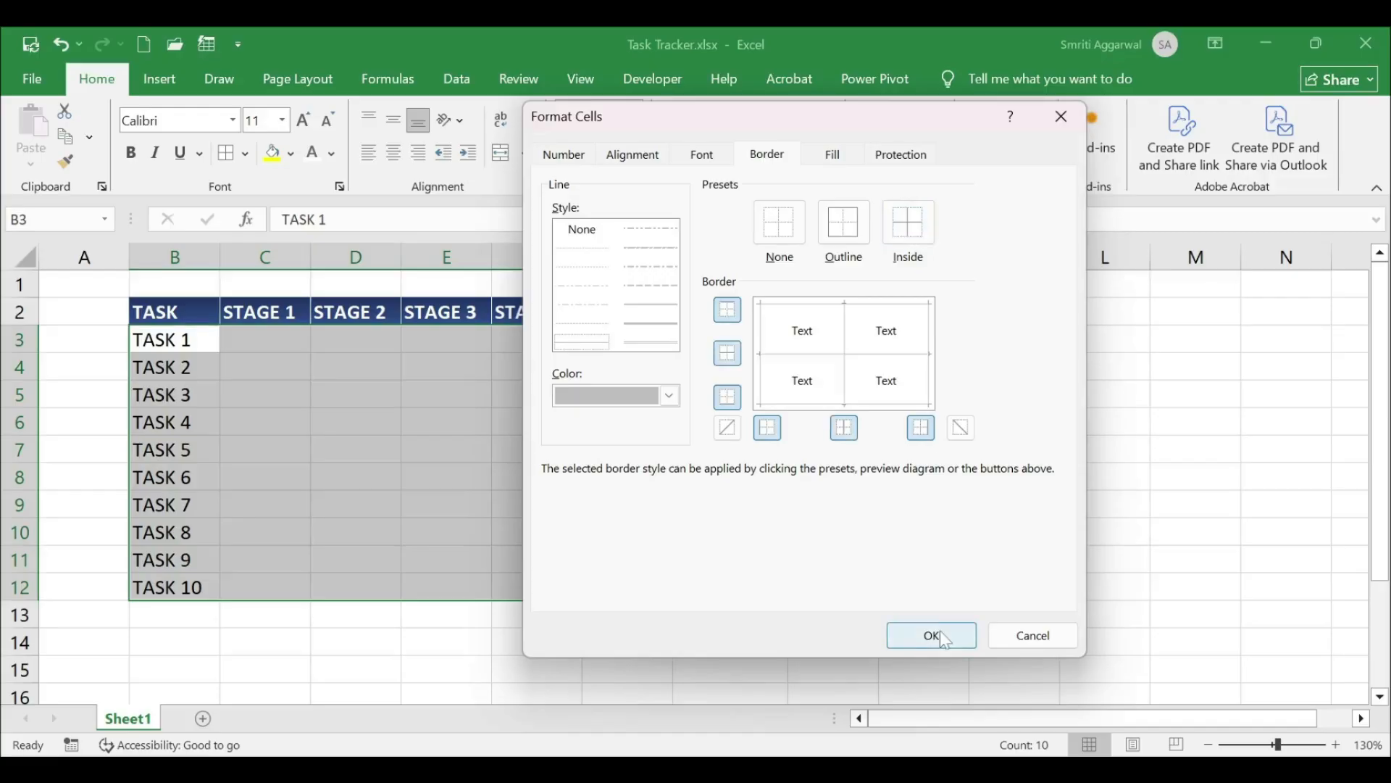
{"action": "left_click", "coordinate": [933, 636]}
{"action": "left_click", "coordinate": [1067, 501]}
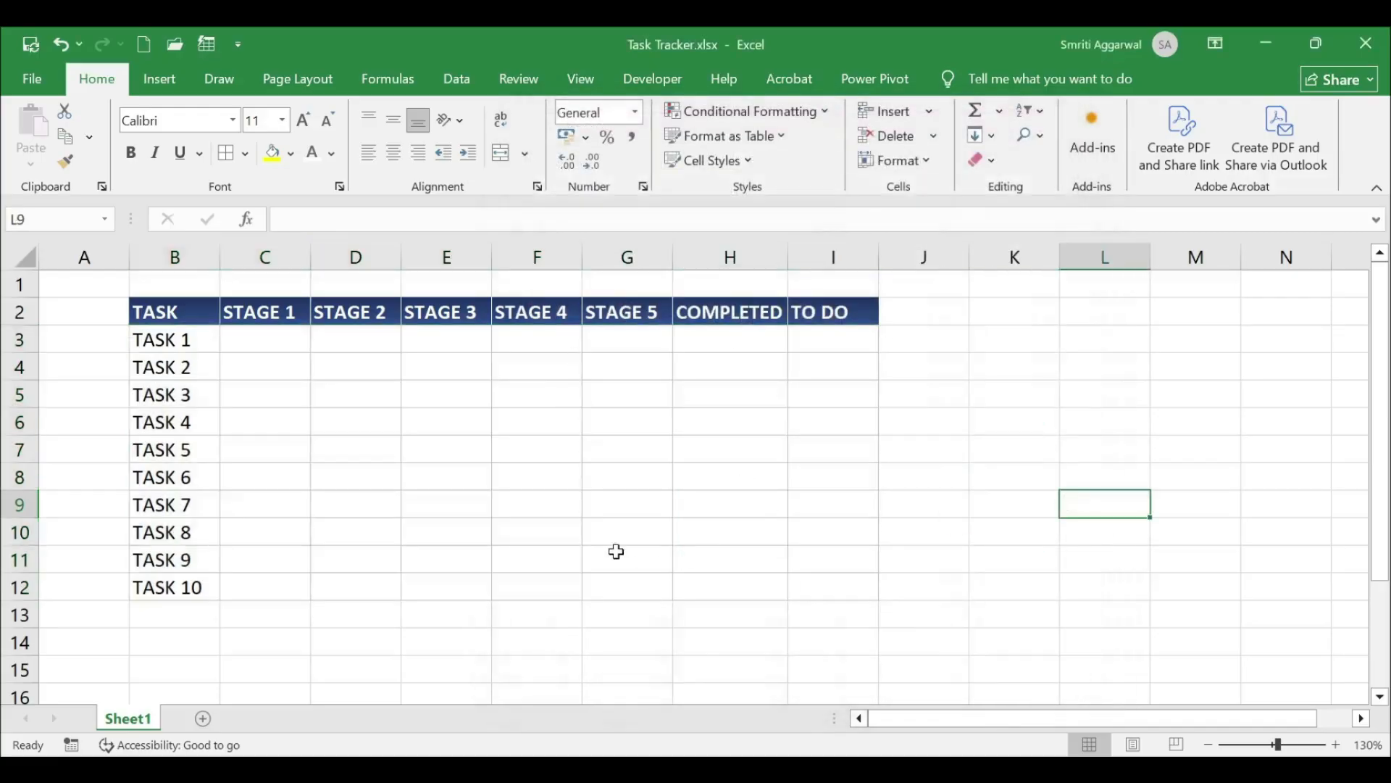
Hide the worksheet's gridlines
{"action": "left_click", "coordinate": [581, 80]}
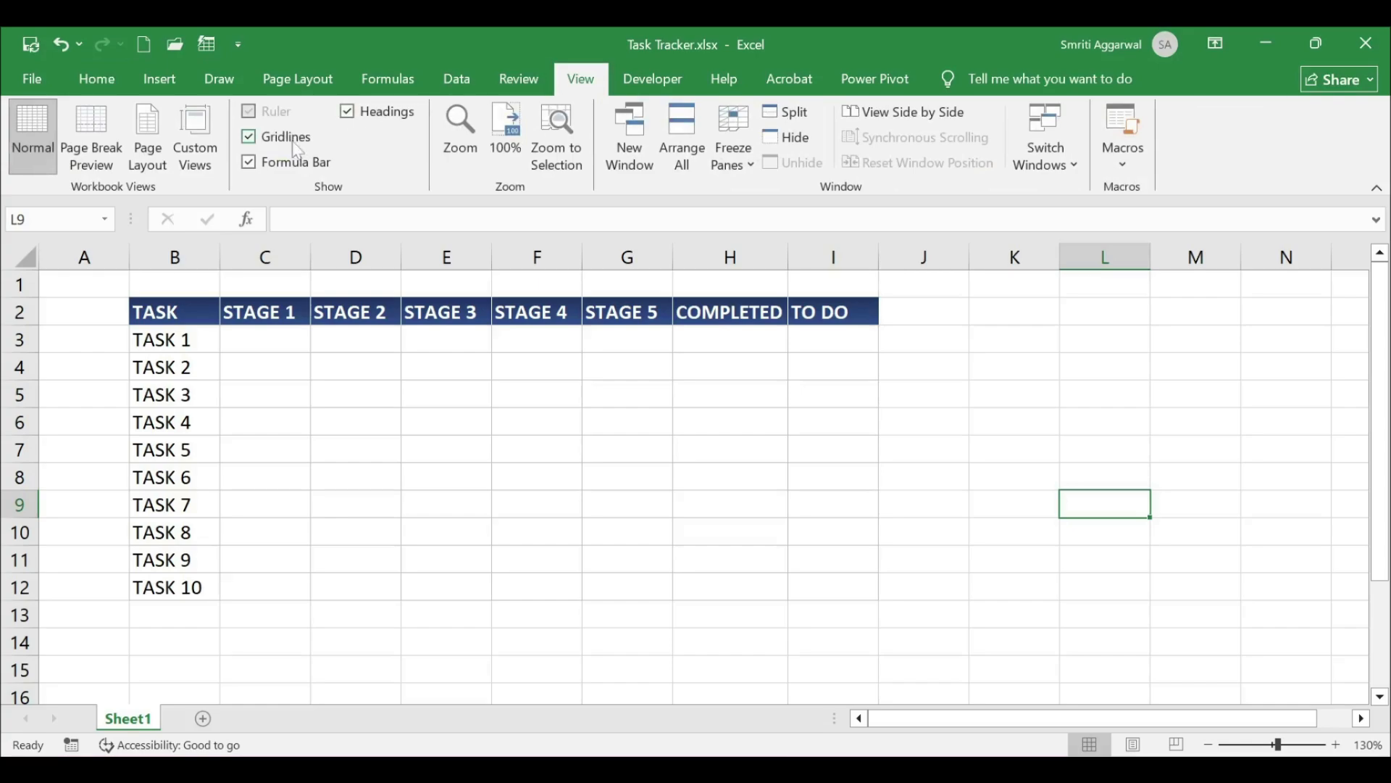
{"action": "left_click", "coordinate": [1022, 373]}
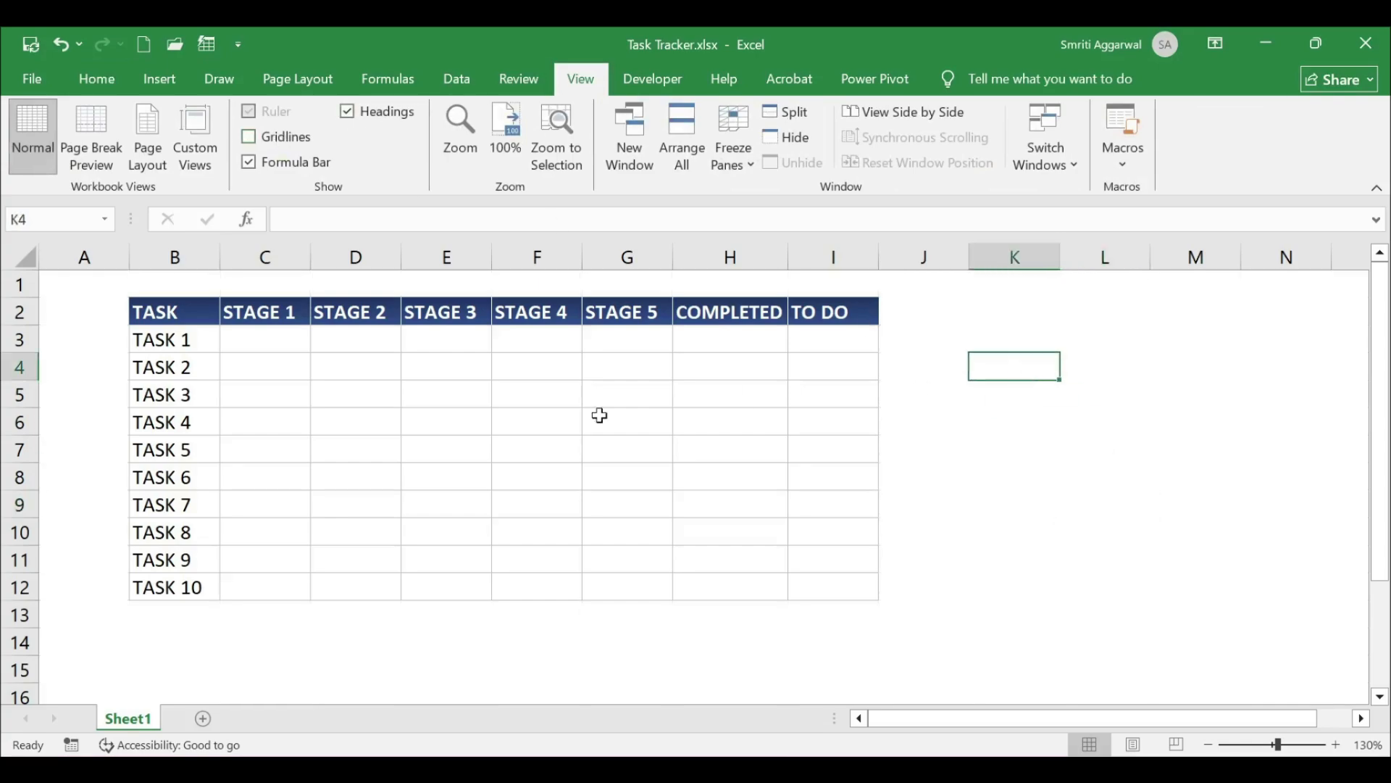
{"action": "left_click_drag", "start_coordinate": [232, 335], "coordinate": [825, 588]}
{"action": "left_click", "coordinate": [1087, 525]}
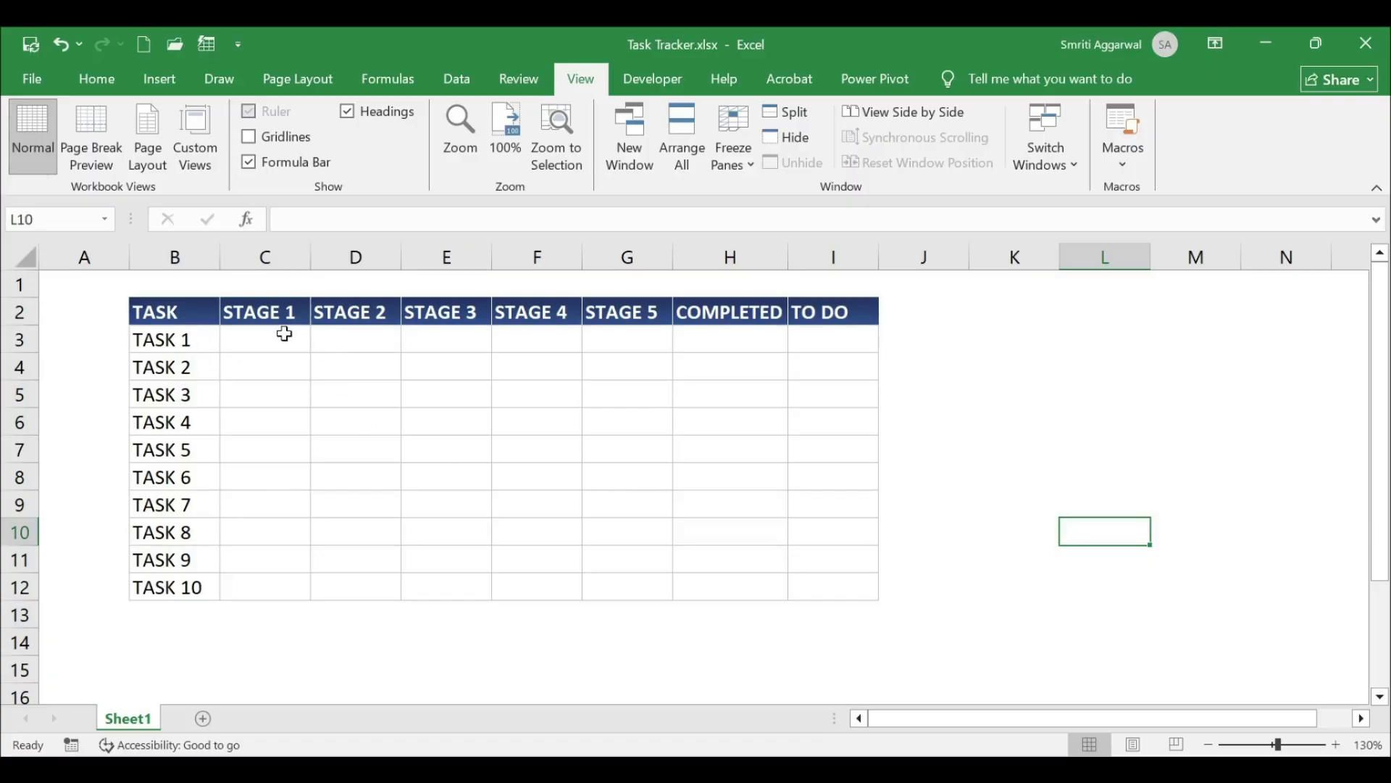
{"action": "left_click", "coordinate": [182, 348]}
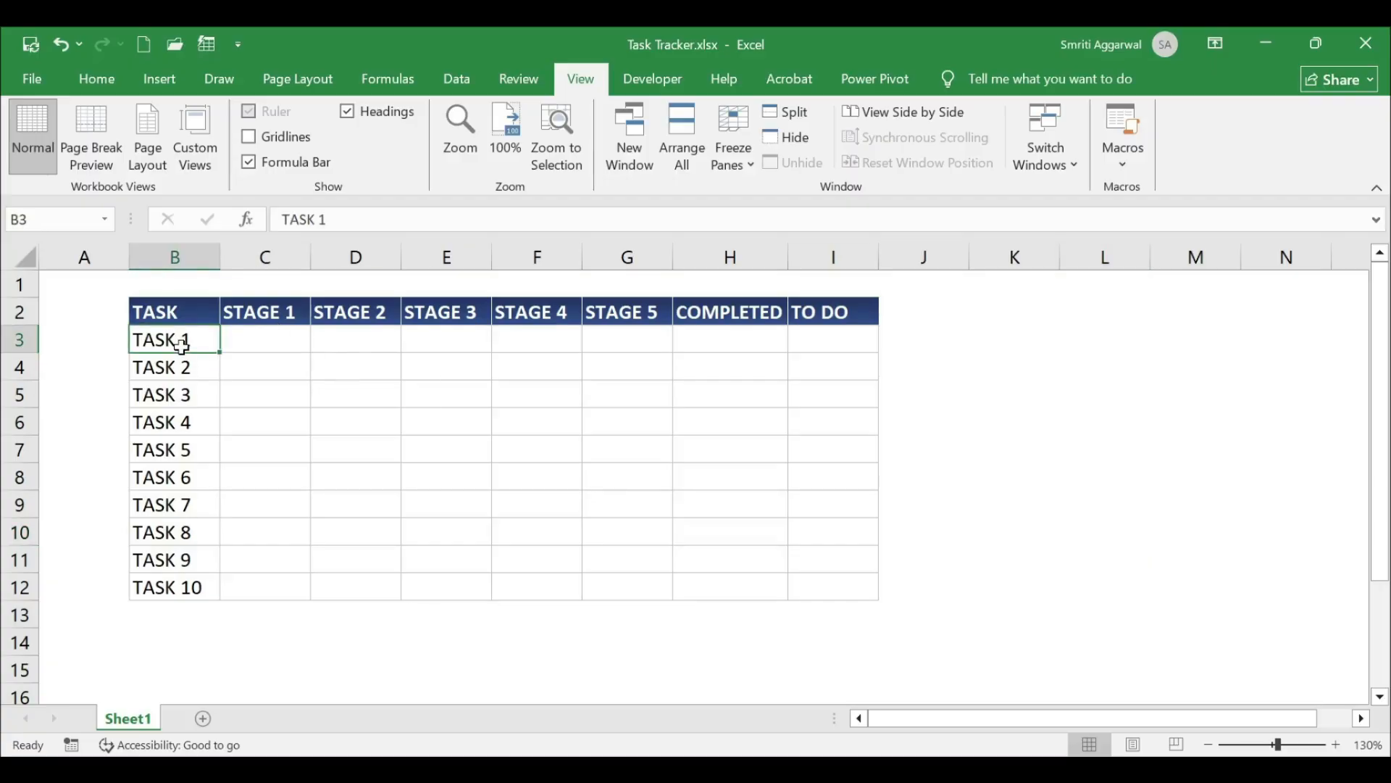
Enter the values 1, 0, 0, 1, 1 for TASK 1 across Stage 1 to Stage 5, in cells C3:G3
{"action": "left_click", "coordinate": [277, 337]}
{"action": "left_click", "coordinate": [337, 335]}
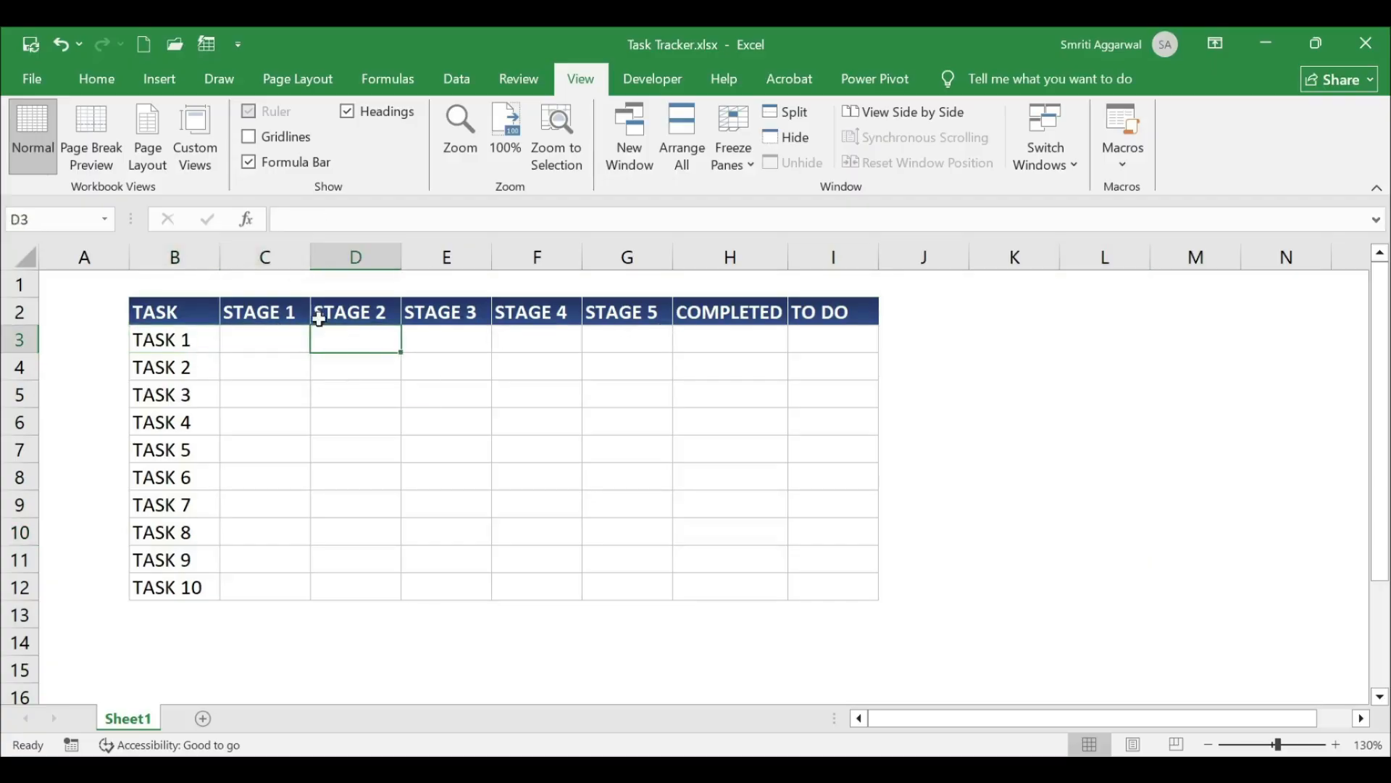
{"action": "left_click", "coordinate": [271, 334]}
{"action": "type", "text": "1"}
{"action": "key", "text": "Tab"}
{"action": "type", "text": "0"}
{"action": "key", "text": "Tab"}
{"action": "type", "text": "0"}
{"action": "key", "text": "Tab"}
{"action": "type", "text": "1"}
{"action": "key", "text": "Tab"}
{"action": "type", "text": "1"}
{"action": "key", "text": "Tab"}
Center the contents of the stage cells C3:G12 horizontally
{"action": "mouse_move", "coordinate": [272, 333]}
{"action": "left_mouse_down"}
{"action": "mouse_move", "coordinate": [608, 351]}
{"action": "mouse_move", "coordinate": [630, 585]}
{"action": "left_mouse_up"}
{"action": "left_click", "coordinate": [108, 77]}
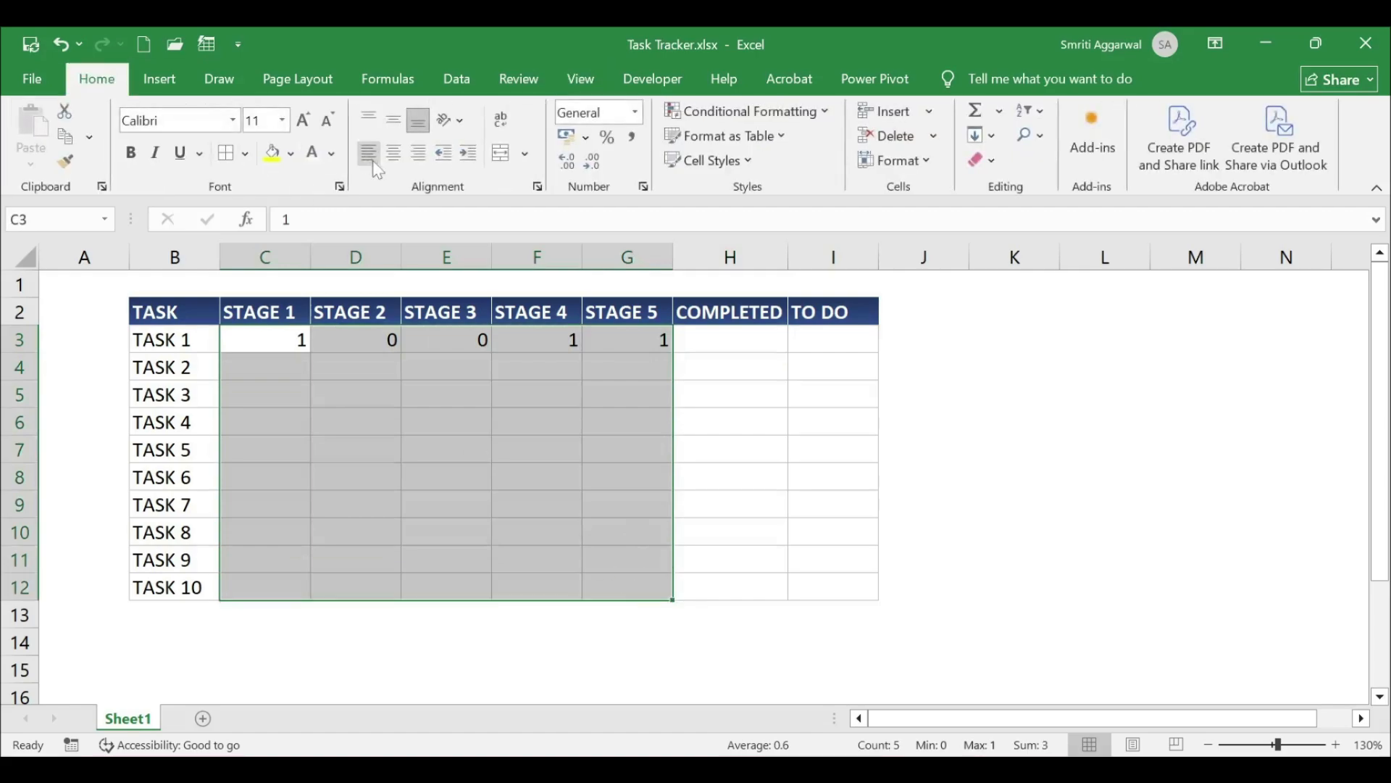
{"action": "left_click", "coordinate": [392, 161]}
{"action": "left_click", "coordinate": [399, 440]}
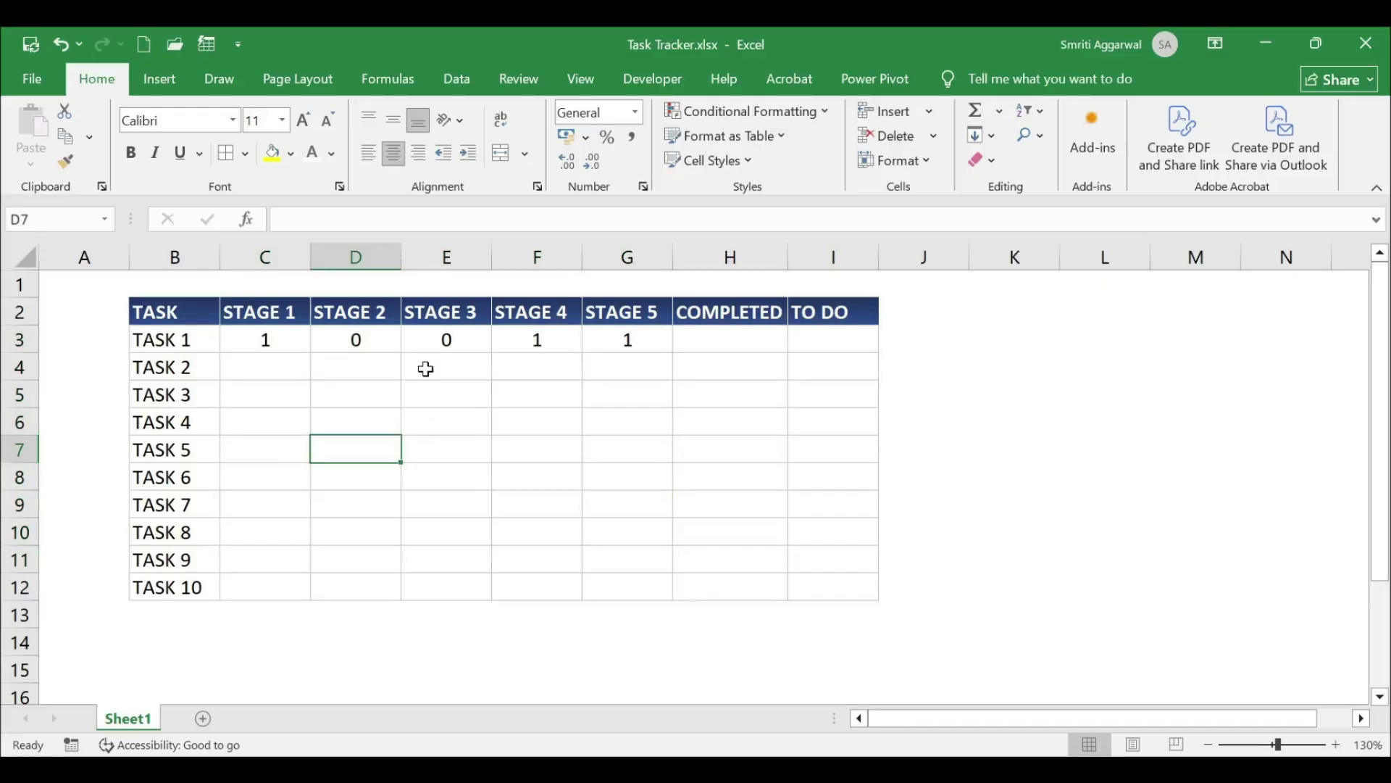
{"action": "left_click", "coordinate": [298, 336]}
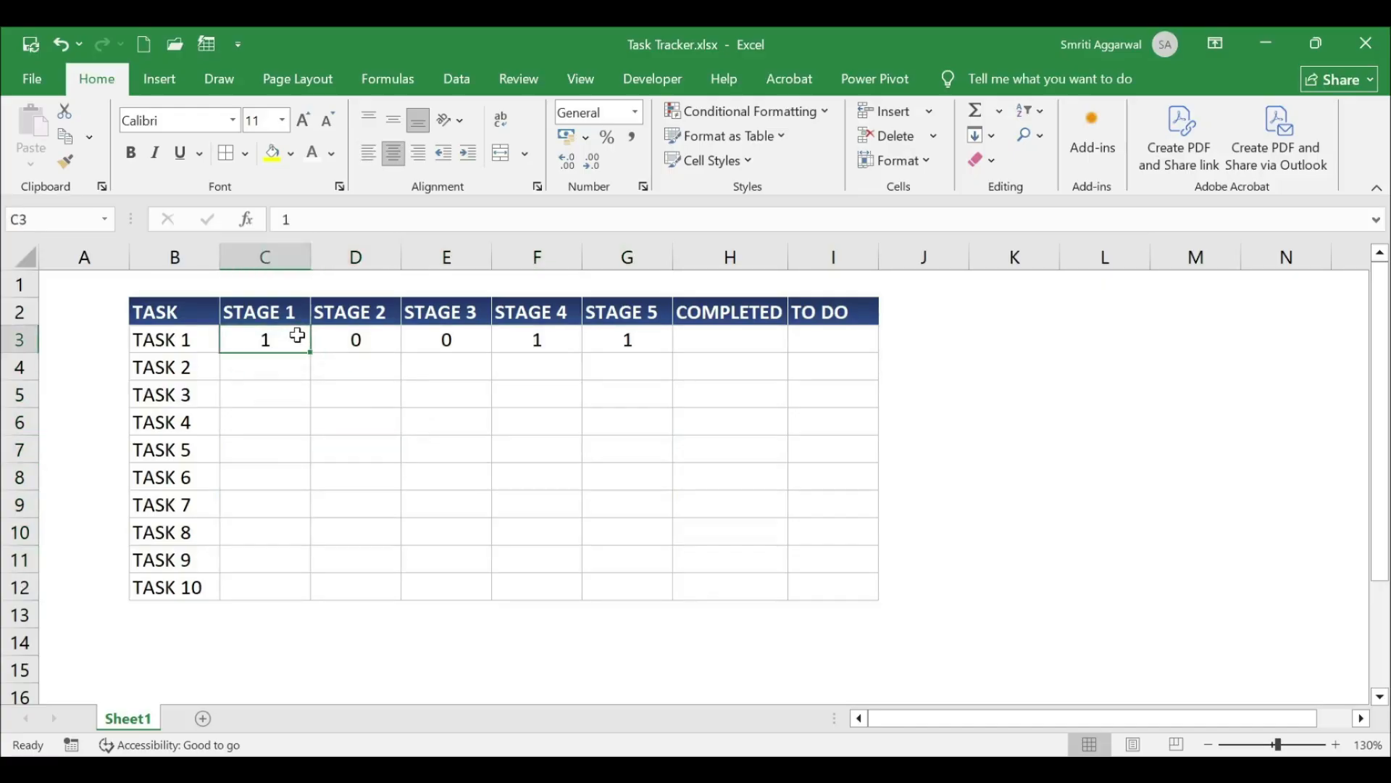
{"action": "left_click", "coordinate": [328, 345]}
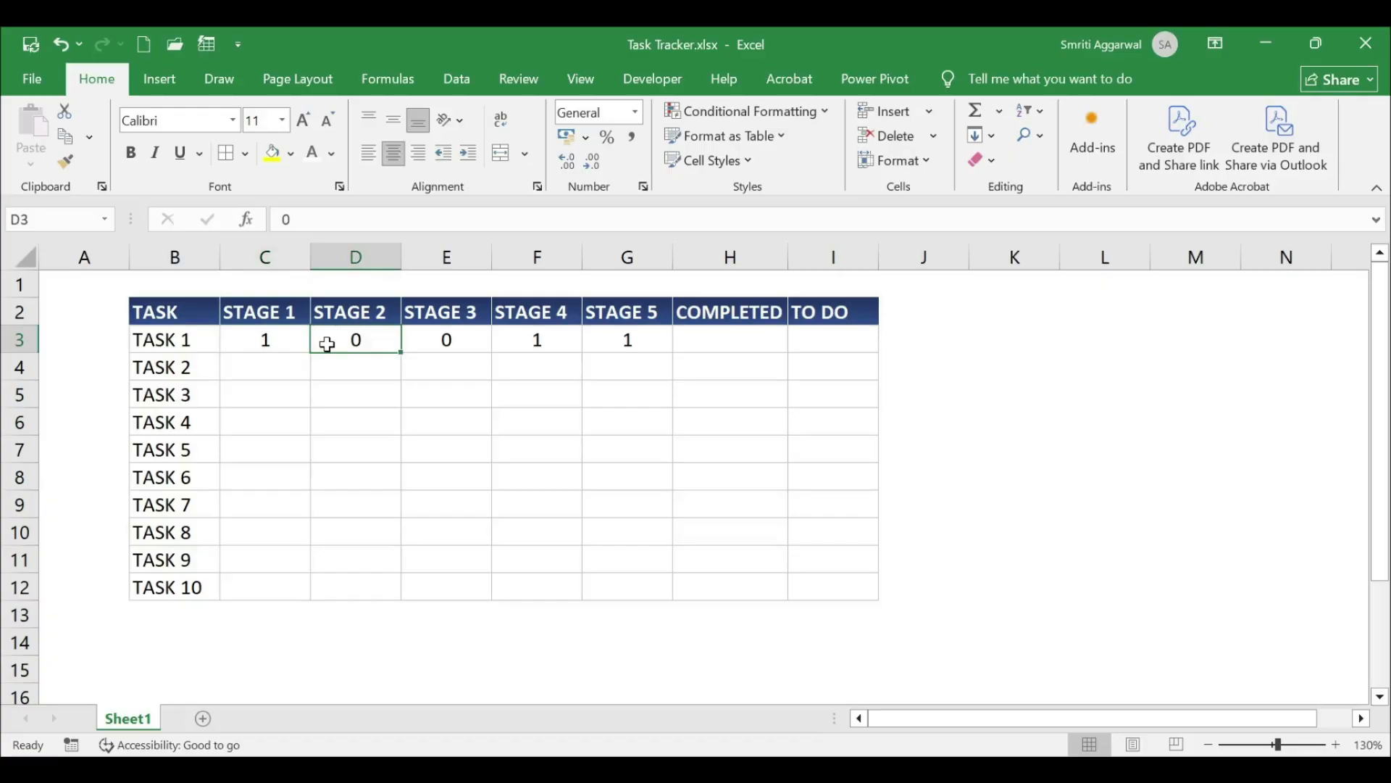
Start a new icon set formatting rule for C3:G12 using 3 Symbols (Uncircled) and showing the icon only
{"action": "left_click_drag", "start_coordinate": [280, 335], "coordinate": [580, 584]}
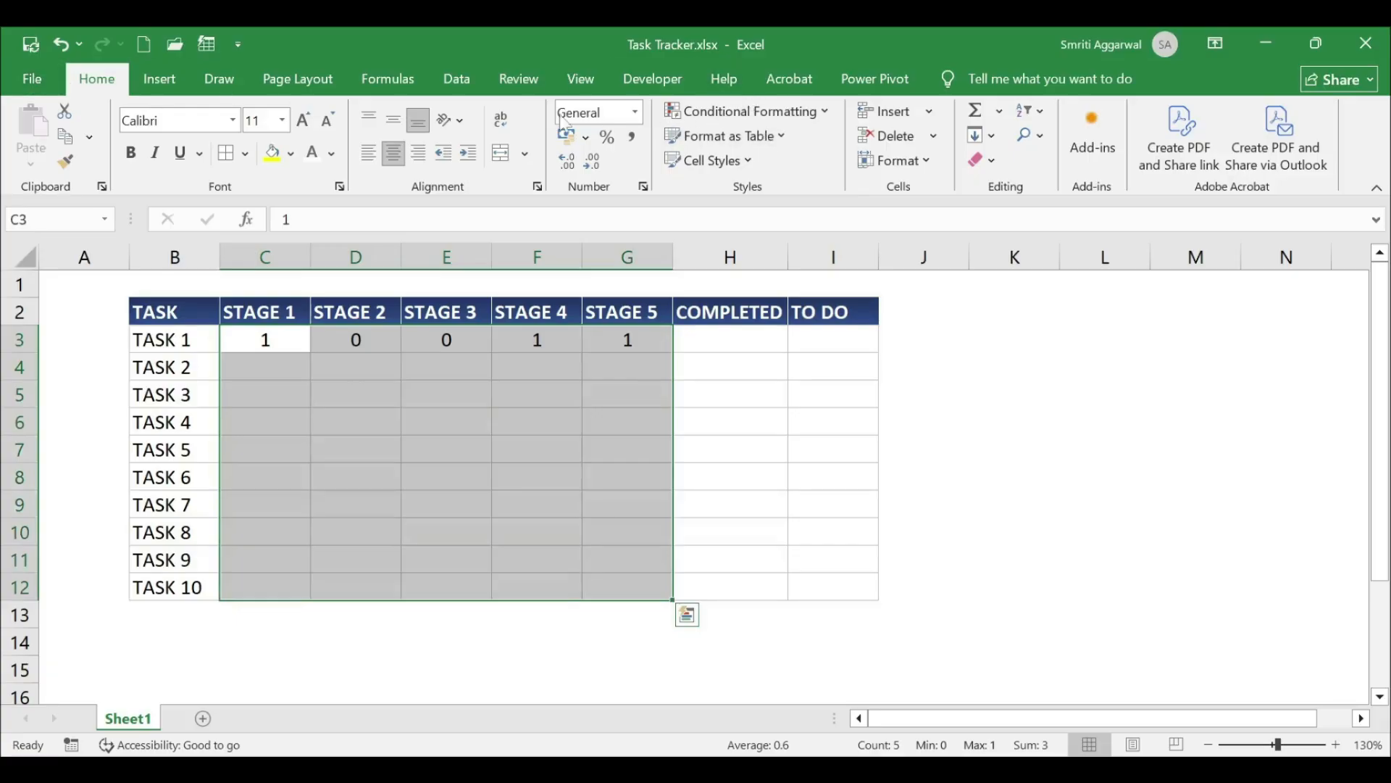
{"action": "left_click", "coordinate": [744, 113]}
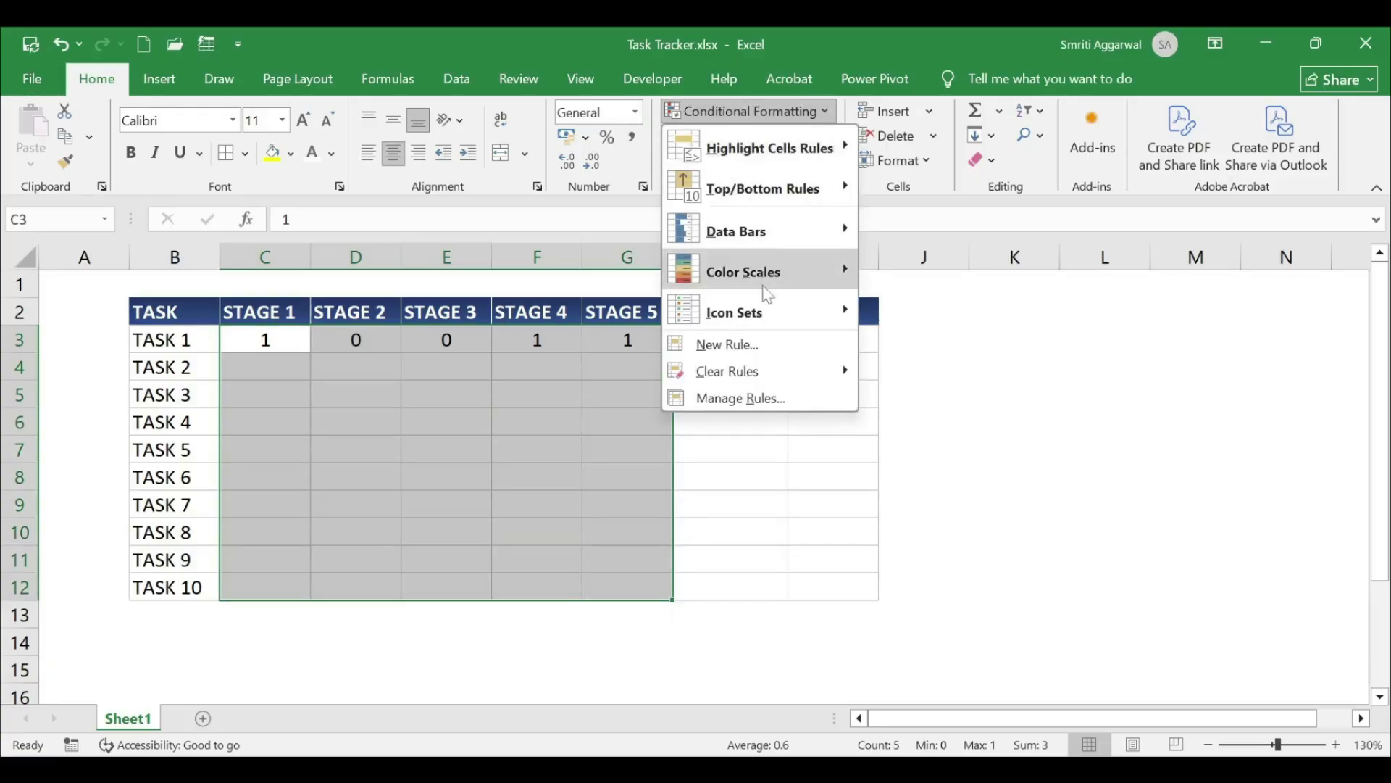
{"action": "mouse_move", "coordinate": [763, 304]}
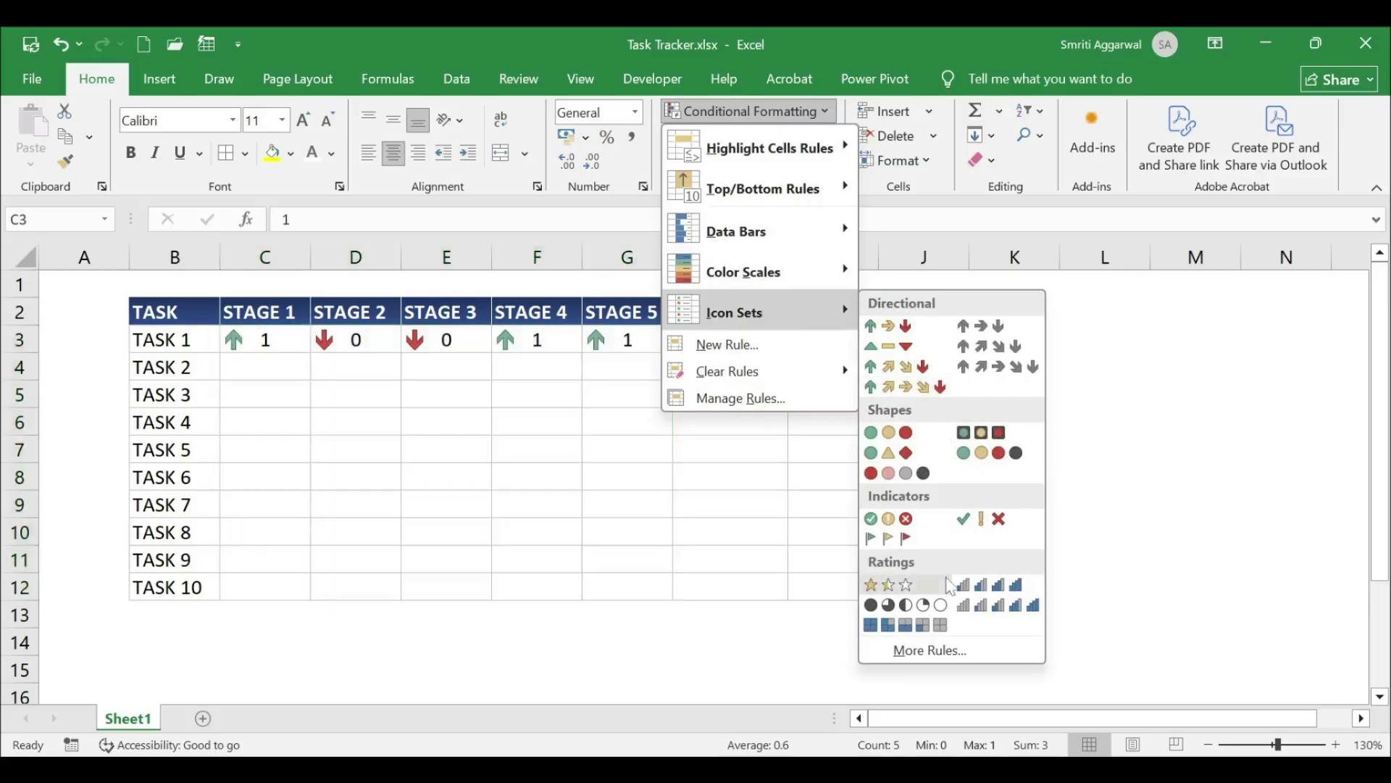
{"action": "left_click", "coordinate": [939, 650]}
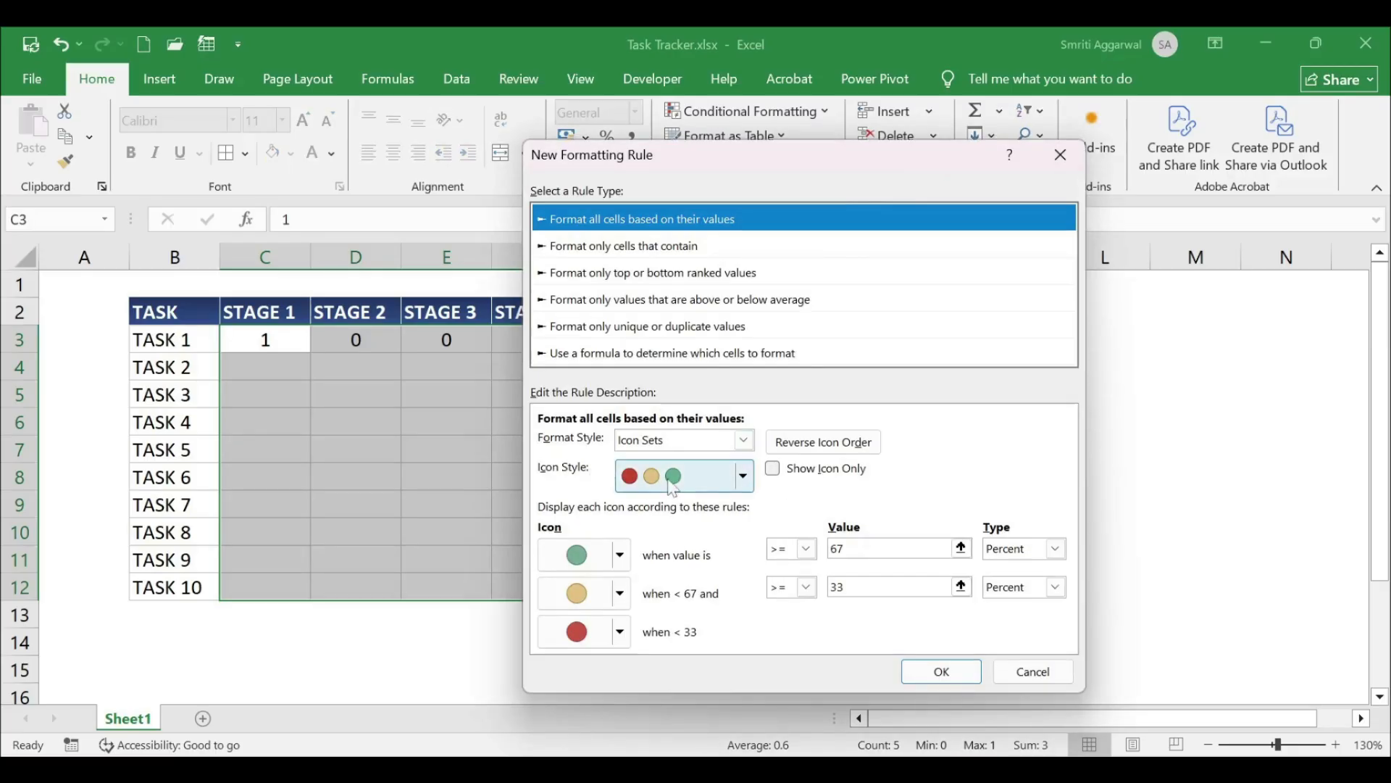
{"action": "left_click", "coordinate": [753, 480]}
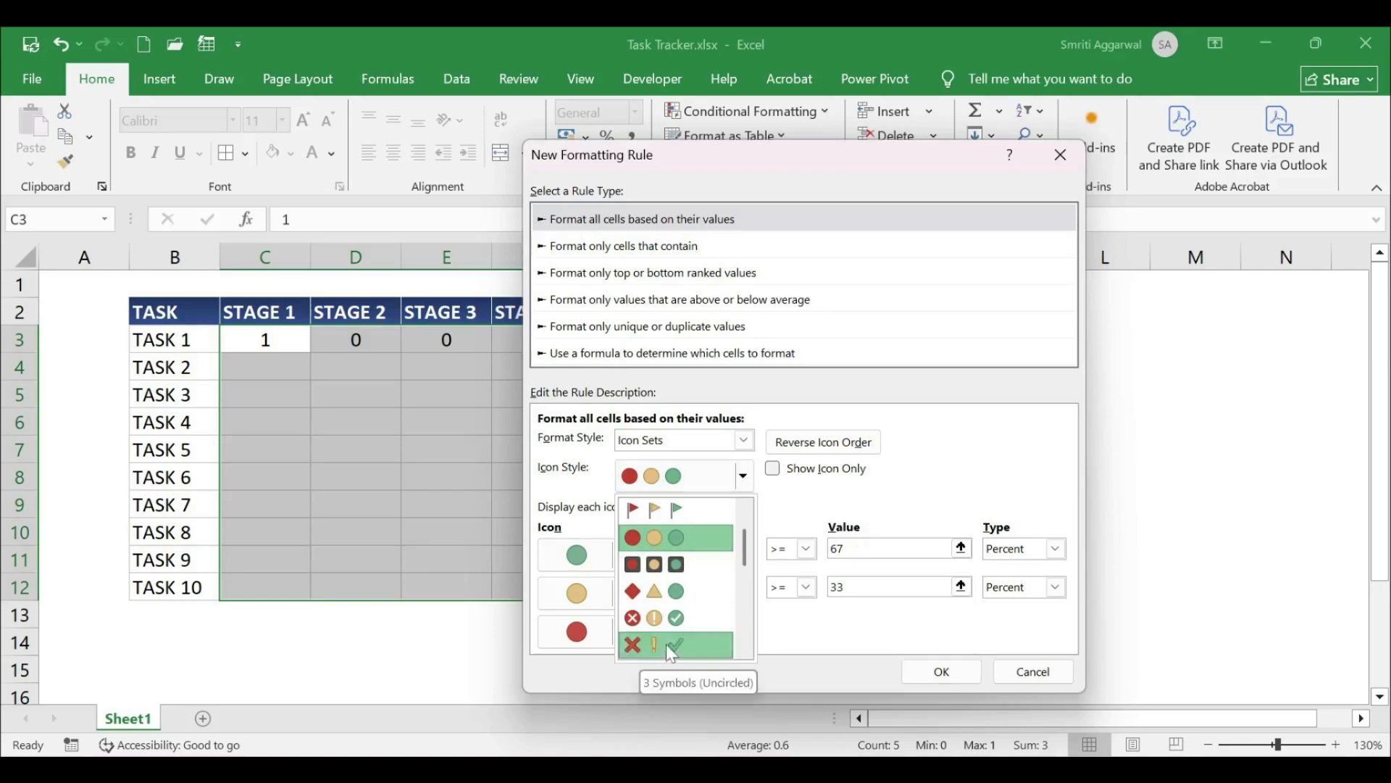
{"action": "left_click", "coordinate": [666, 644]}
{"action": "left_click", "coordinate": [774, 471]}
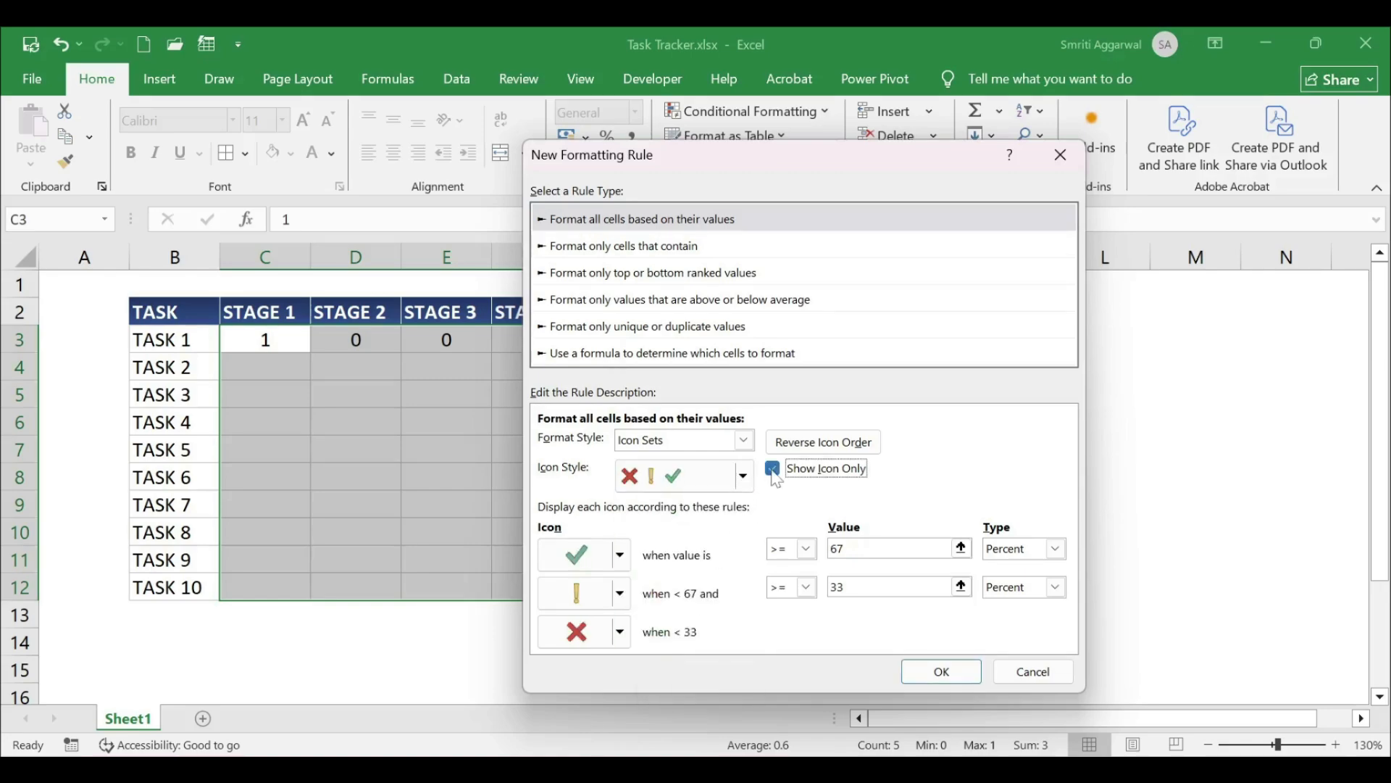
Set both rule thresholds to Number, with a green check for >= 1 and a red cross for >= 0, and apply the rule
{"action": "left_click", "coordinate": [1055, 548]}
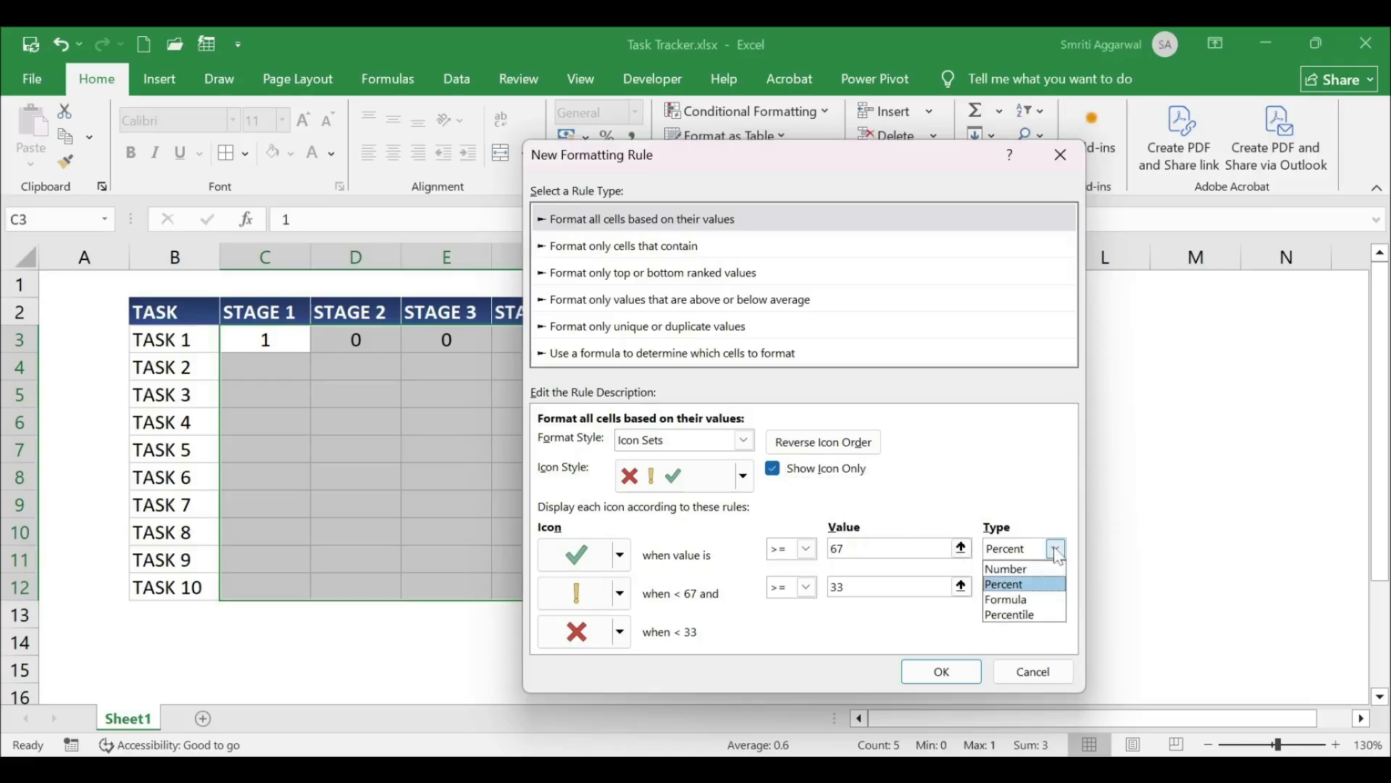
{"action": "left_click", "coordinate": [1048, 569]}
{"action": "left_click", "coordinate": [1056, 587]}
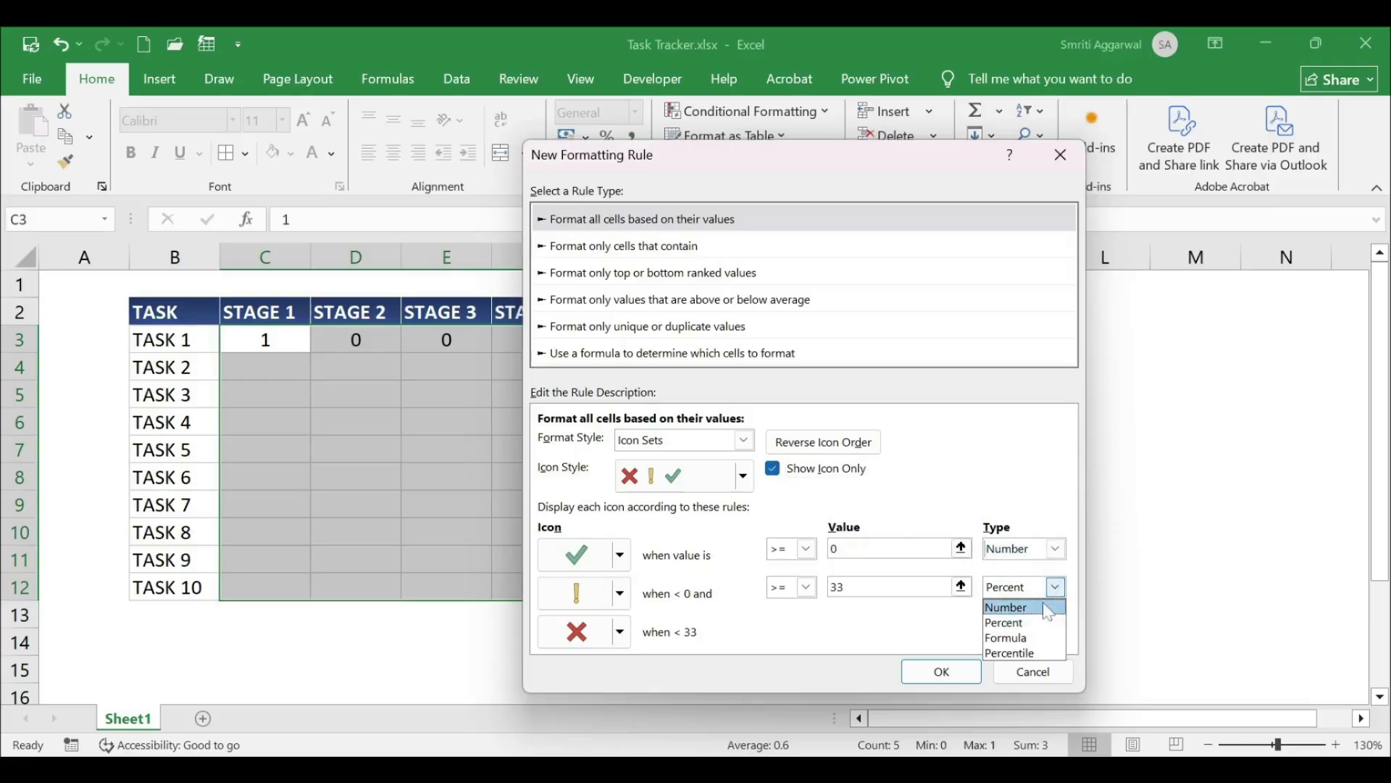
{"action": "left_click", "coordinate": [1046, 607]}
{"action": "left_click", "coordinate": [961, 548]}
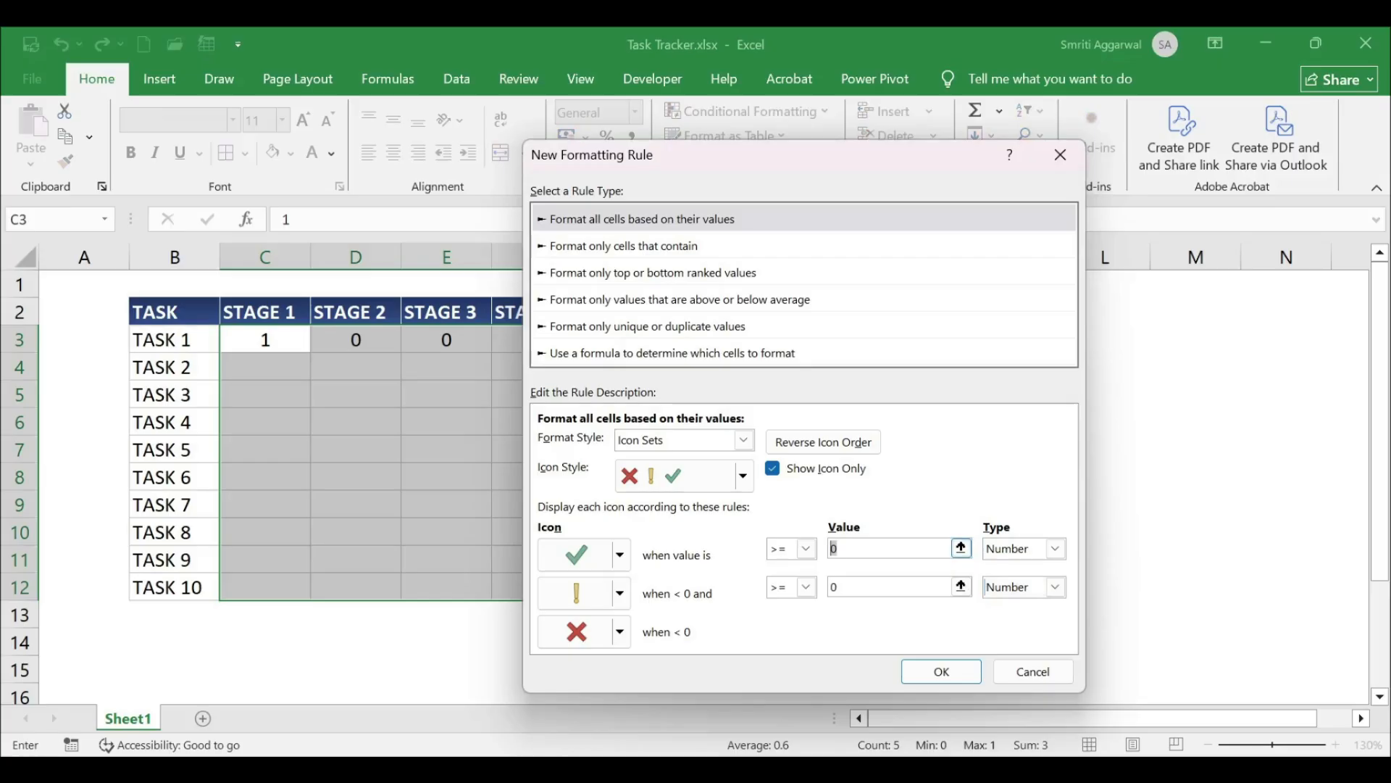
{"action": "left_click", "coordinate": [625, 595]}
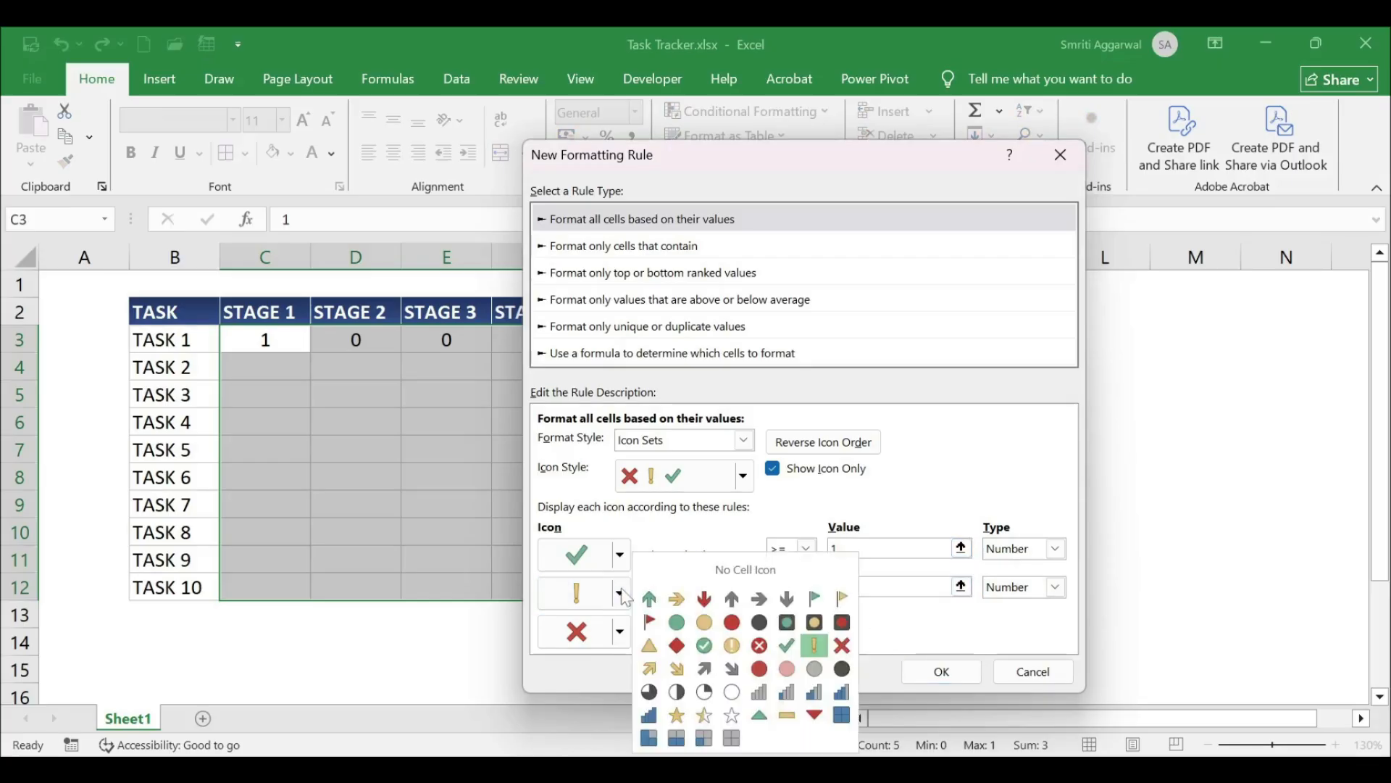
{"action": "left_click", "coordinate": [852, 645]}
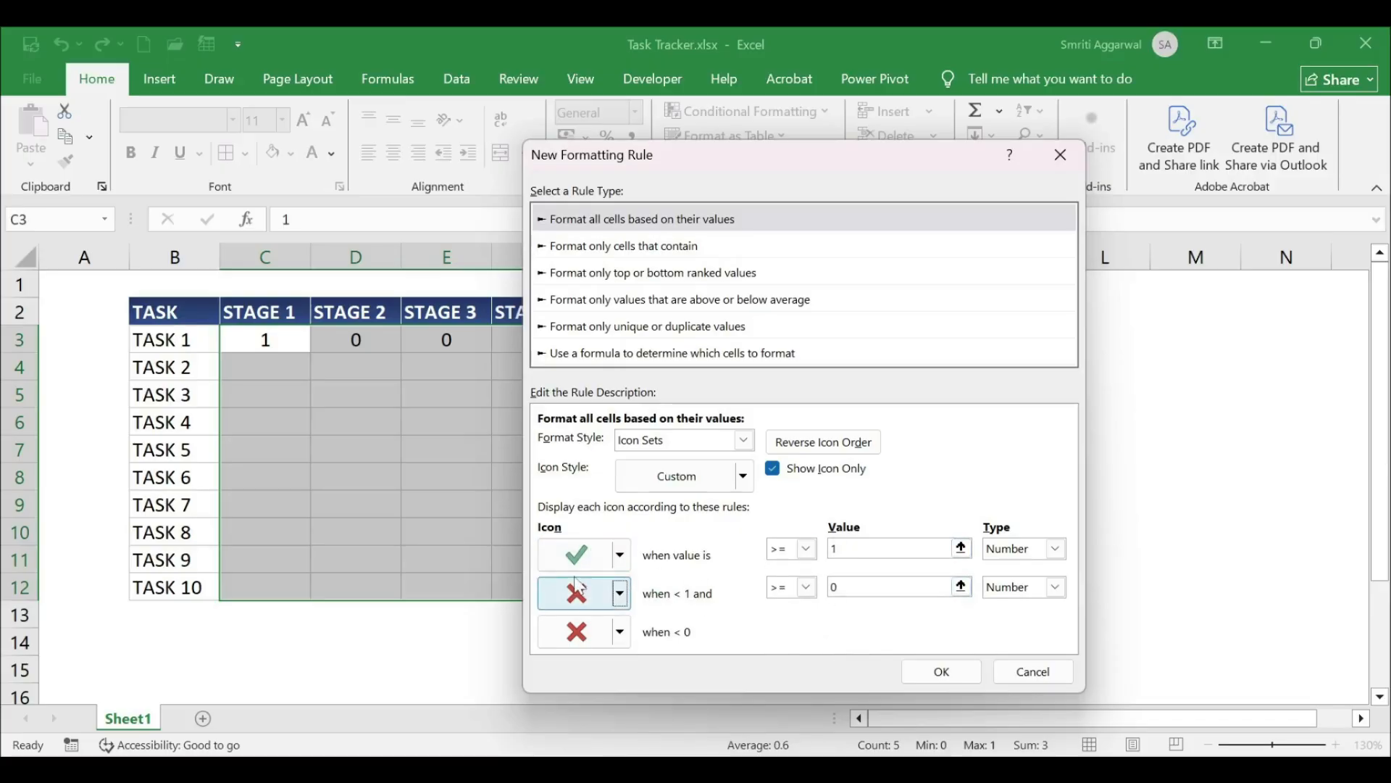
{"action": "left_click", "coordinate": [956, 677]}
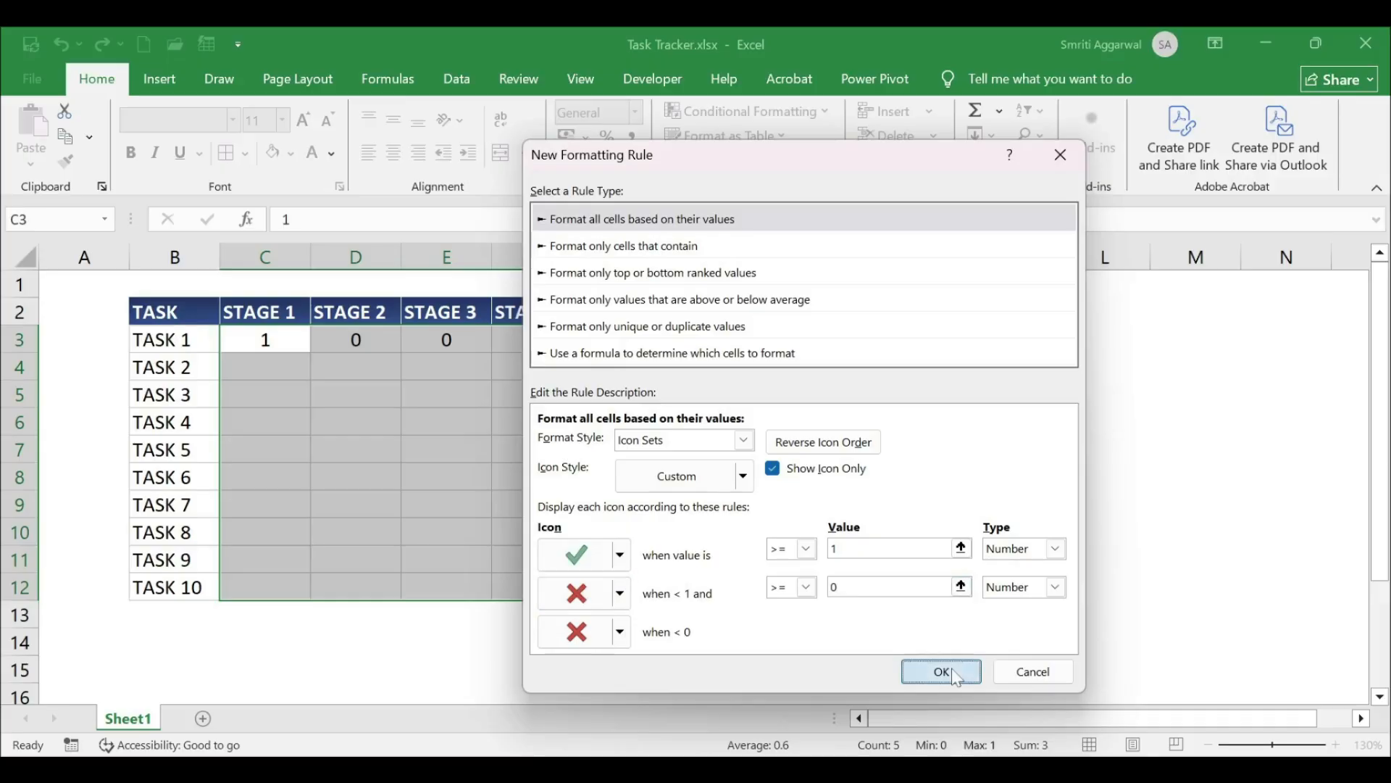
{"action": "left_click", "coordinate": [291, 364]}
{"action": "left_click_drag", "start_coordinate": [291, 339], "coordinate": [613, 335]}
{"action": "left_click", "coordinate": [363, 345]}
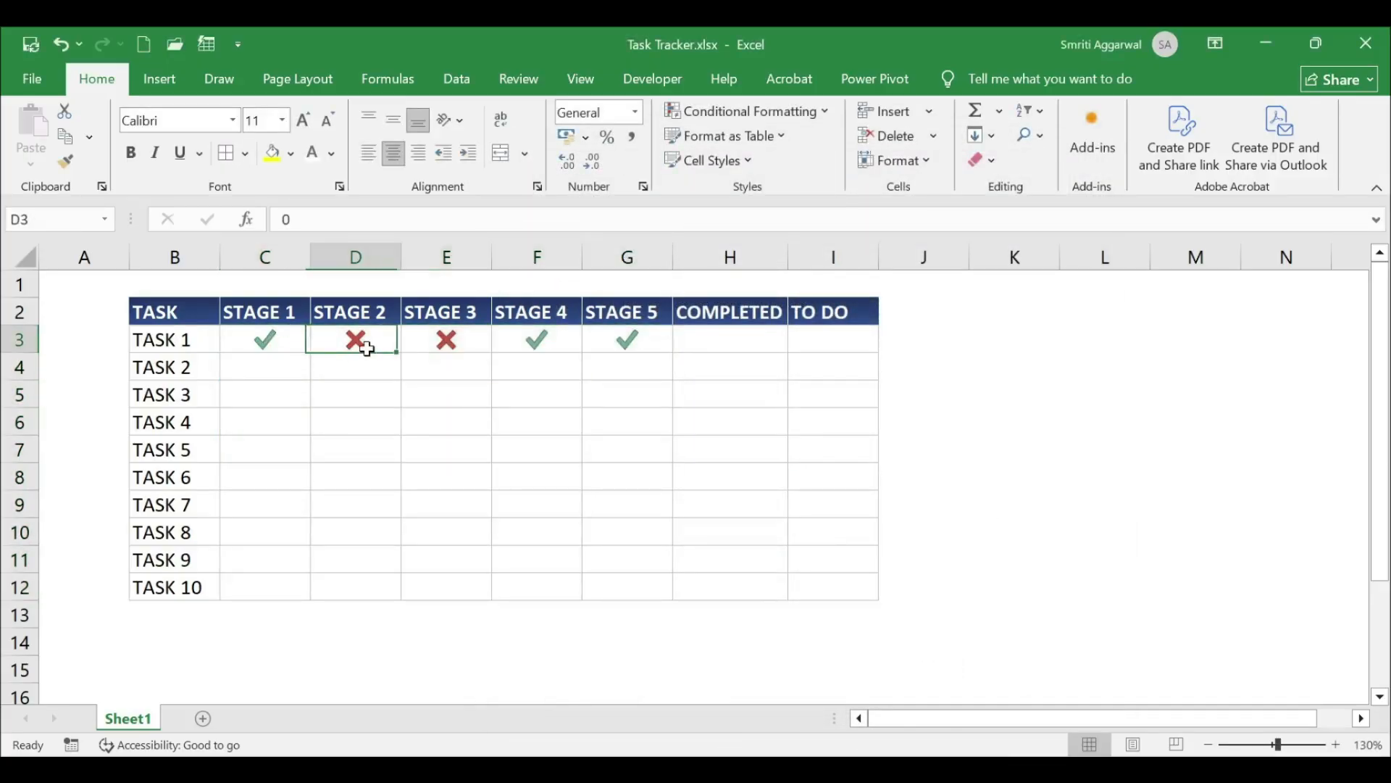
{"action": "left_click_drag", "start_coordinate": [293, 339], "coordinate": [637, 342]}
Fill all the stage cells C4:G12 at once with the formula =RANDBETWEEN(0,1)
{"action": "left_click_drag", "start_coordinate": [288, 363], "coordinate": [636, 573]}
{"action": "left_click_drag", "start_coordinate": [637, 579], "coordinate": [636, 579]}
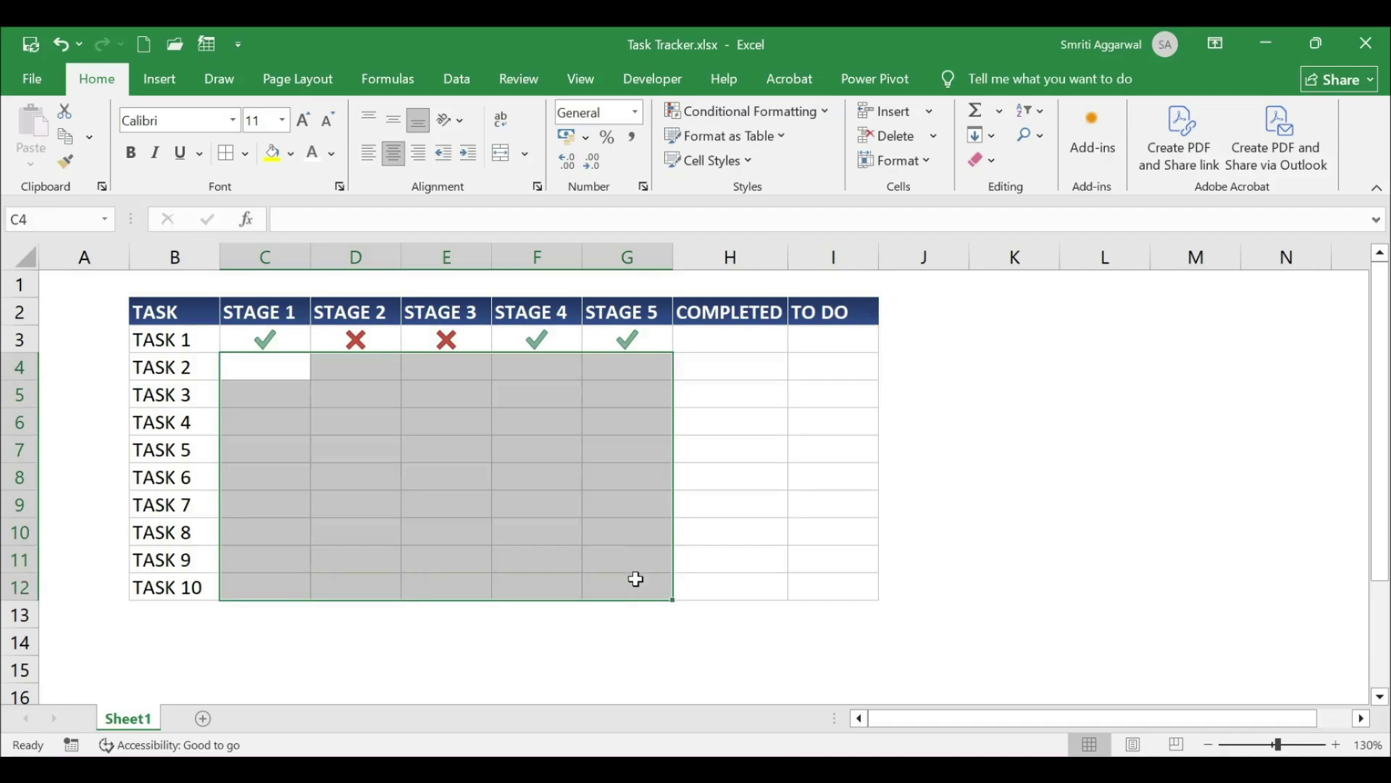
{"action": "type", "text": "=ra"}
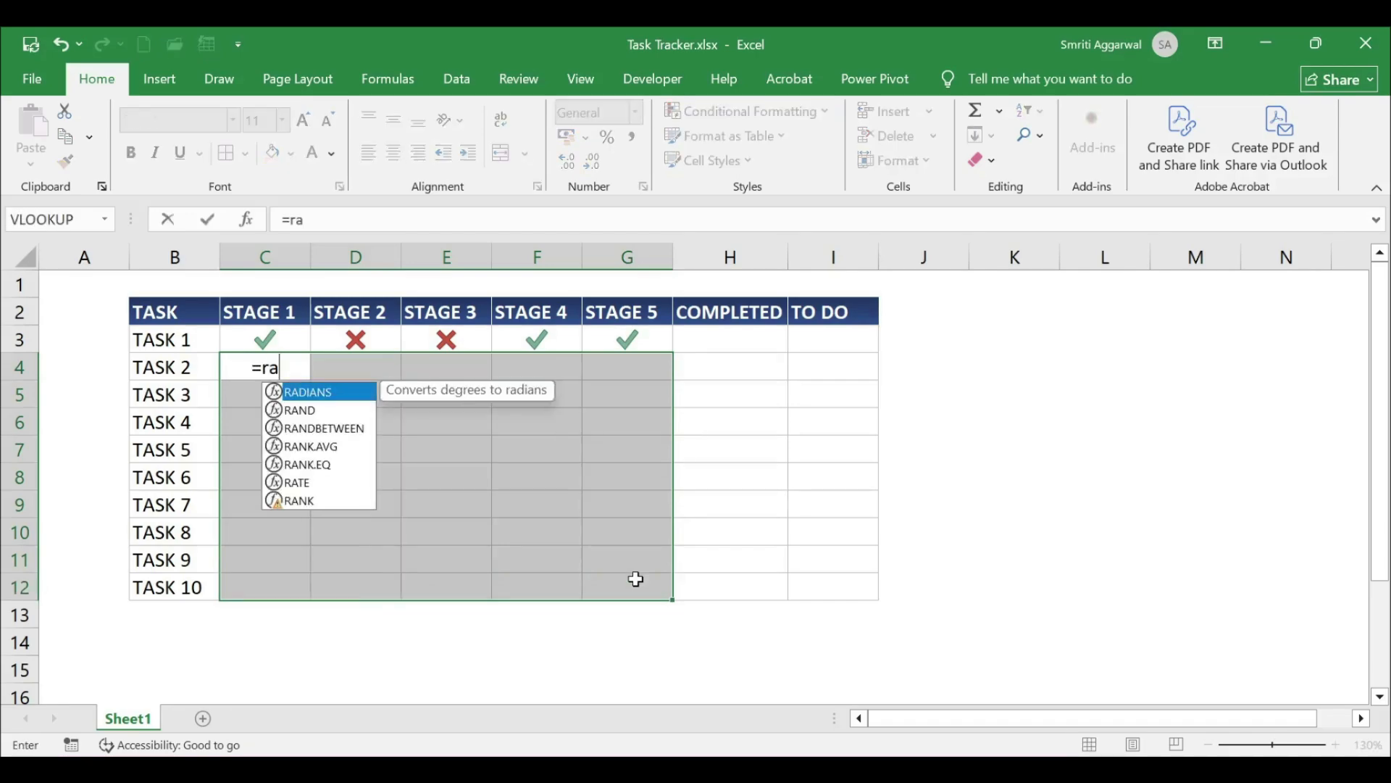
{"action": "type", "text": "ndbwten"}
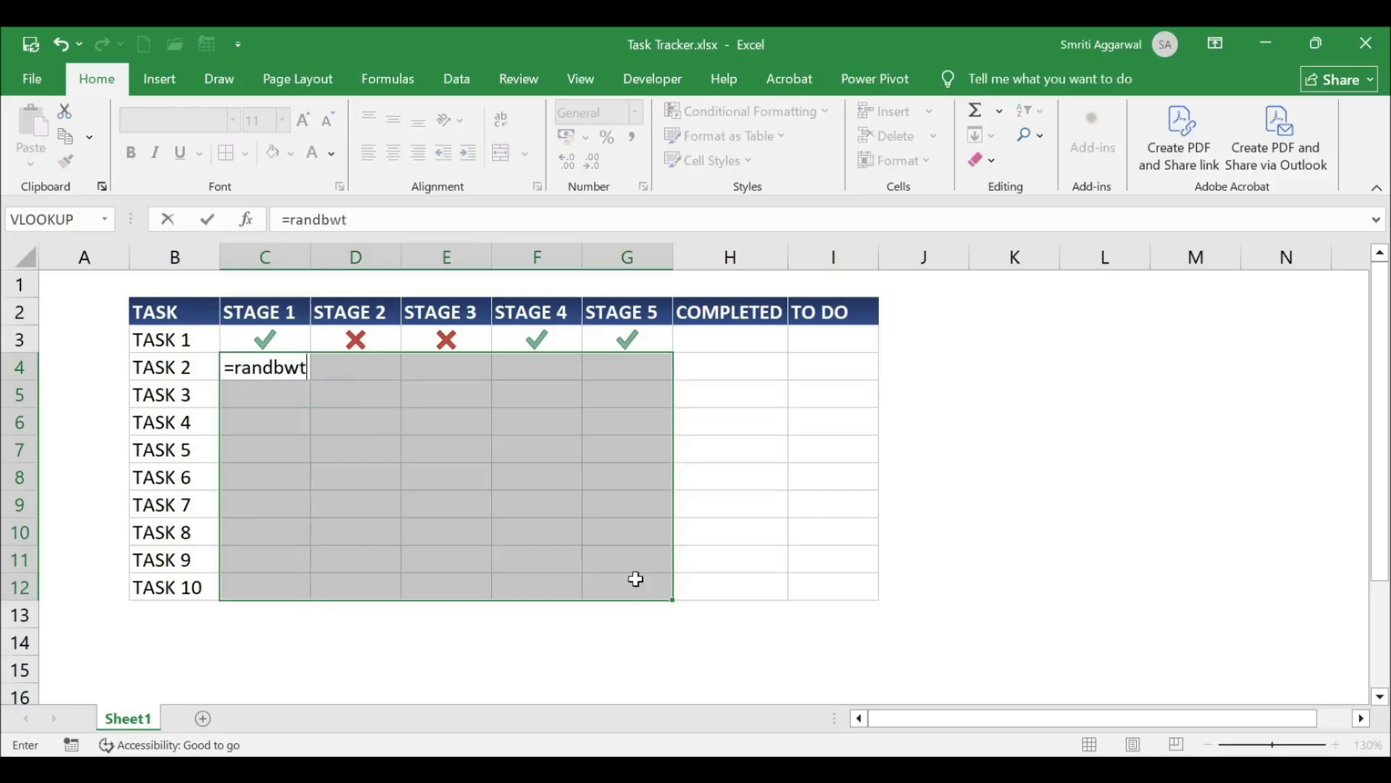
{"action": "key", "text": "BackSpace"}
{"action": "key", "text": "BackSpace"}
{"action": "key", "text": "BackSpace"}
{"action": "key", "text": "BackSpace"}
{"action": "type", "text": "etween("}
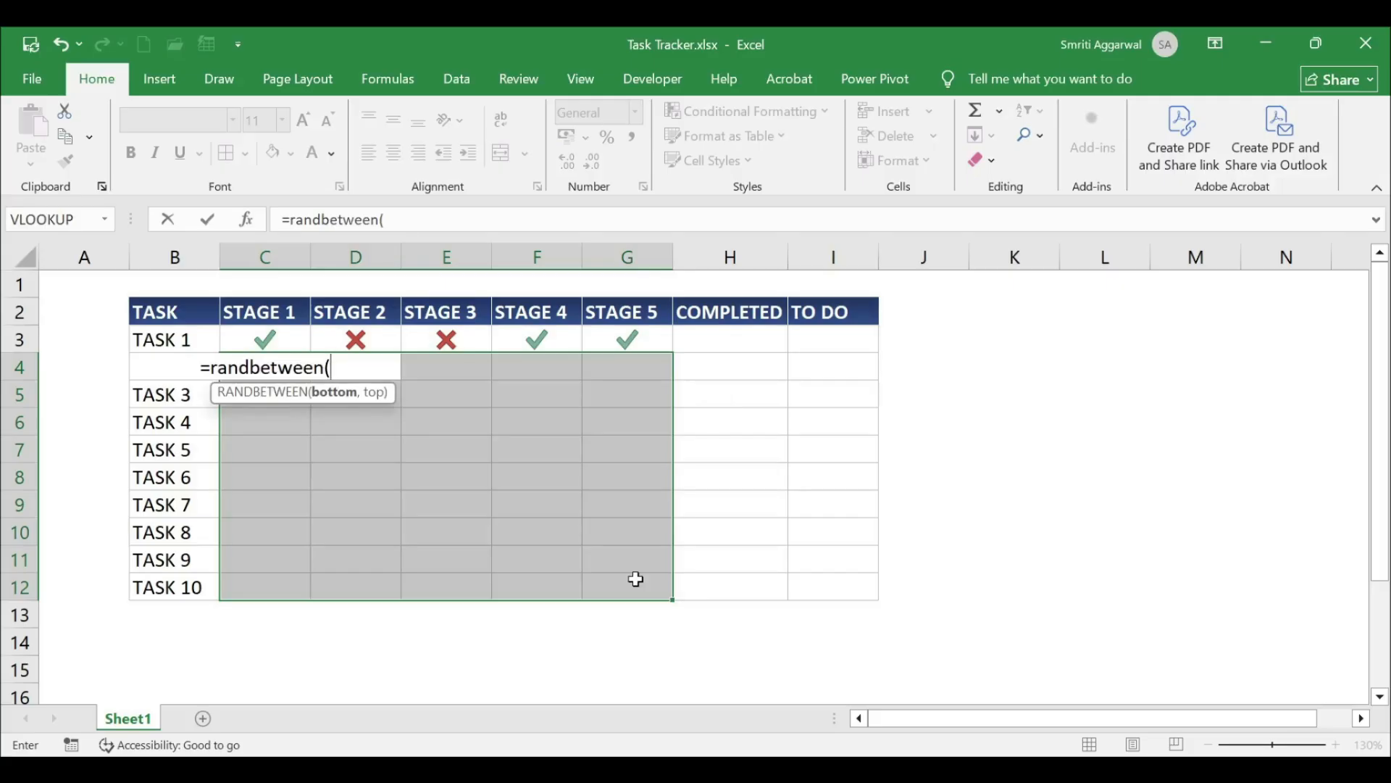
{"action": "type", "text": "0,1"}
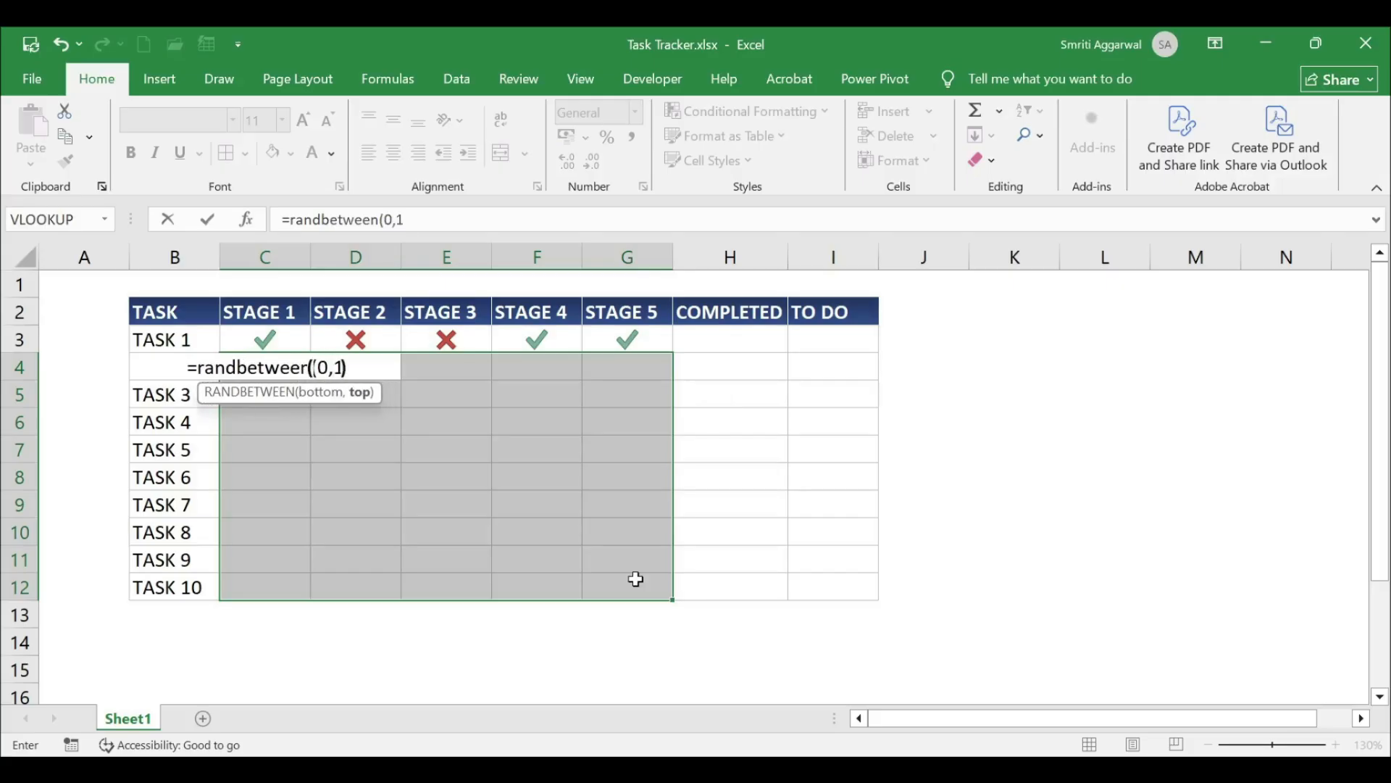
{"action": "type", "text": ")"}
{"action": "key", "text": "ctrl+Return"}
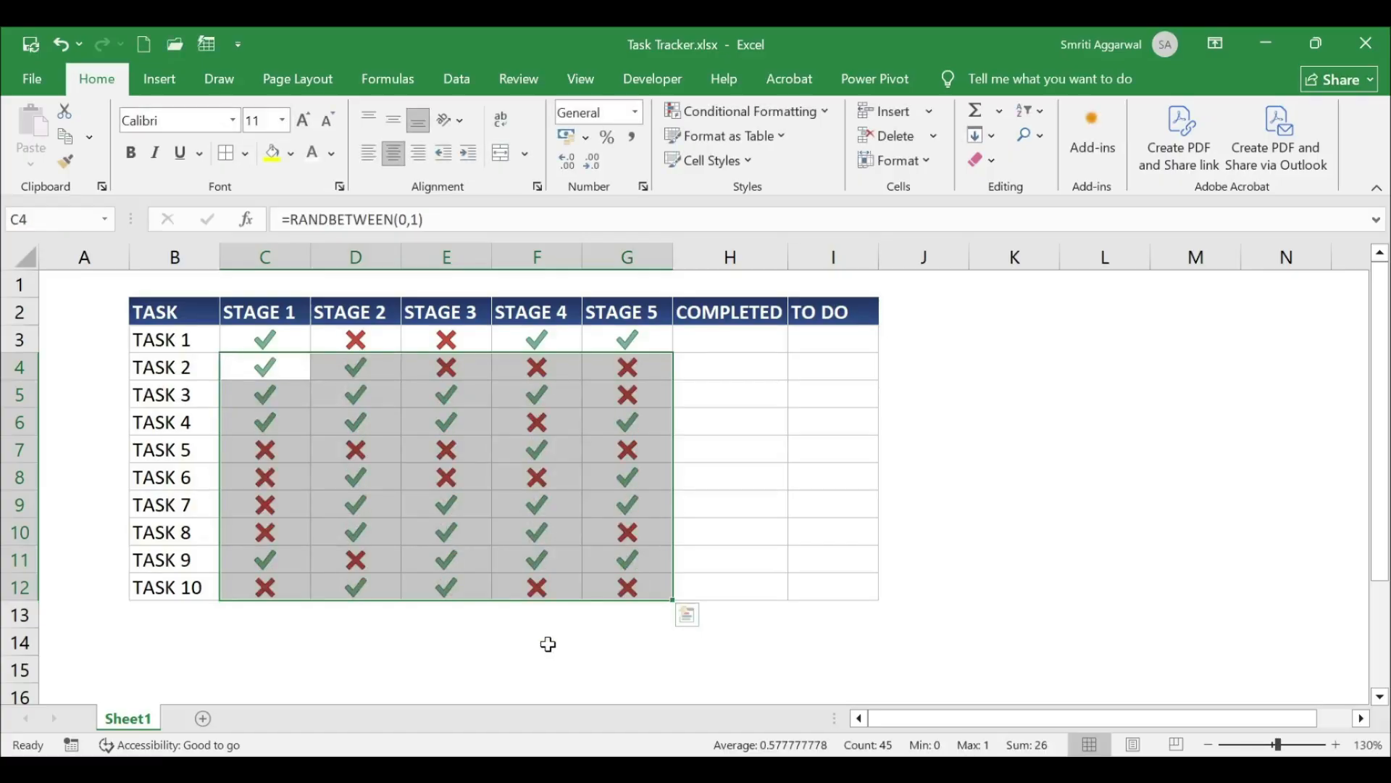
{"action": "left_click", "coordinate": [548, 644]}
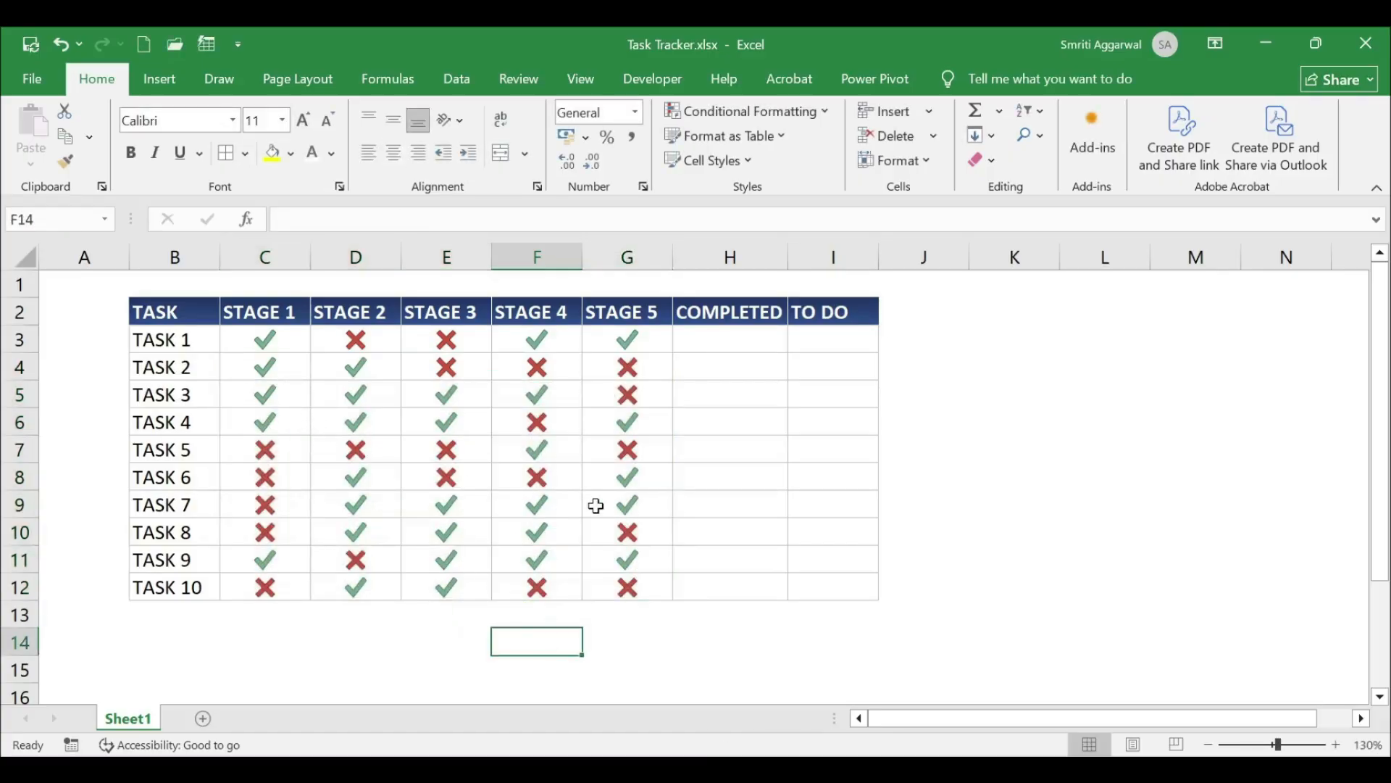
{"action": "left_click_drag", "start_coordinate": [299, 340], "coordinate": [668, 454]}
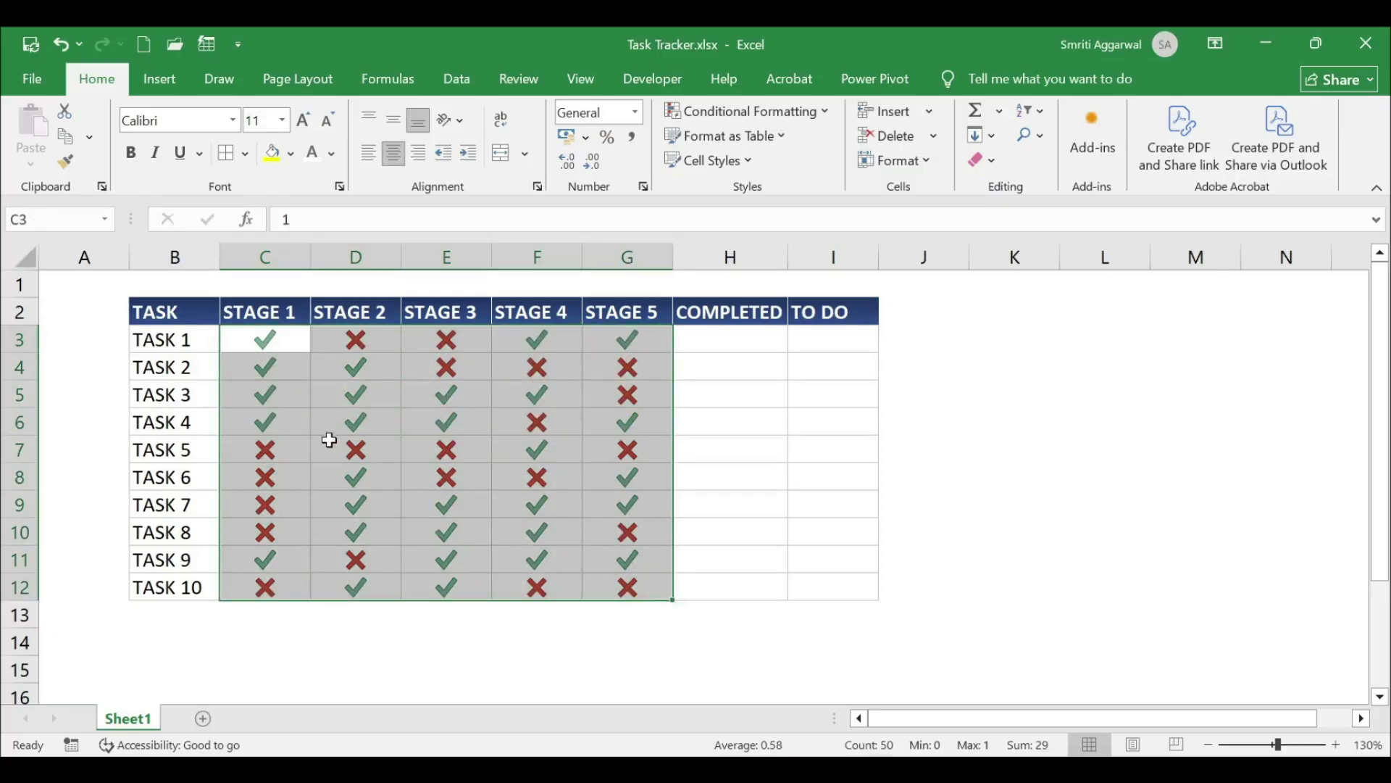
{"action": "left_click", "coordinate": [652, 506]}
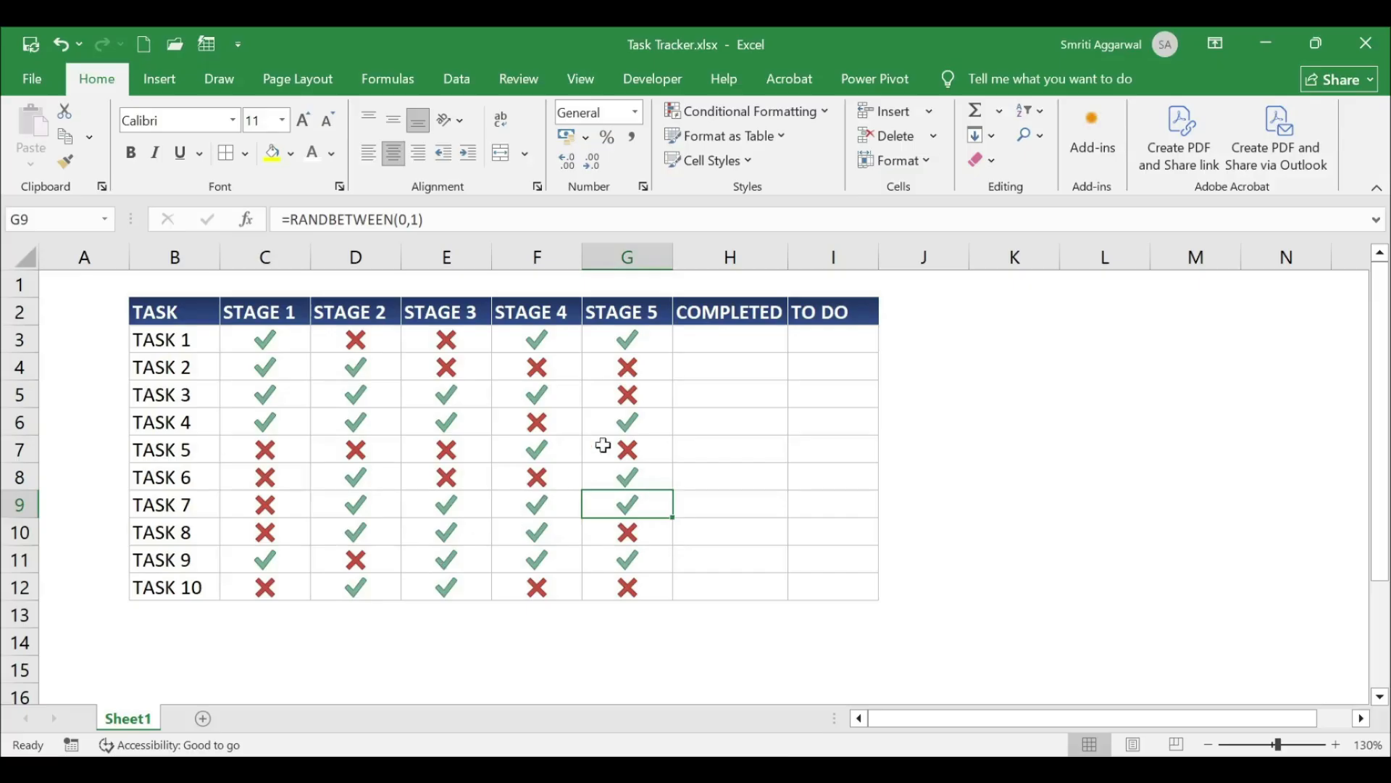
{"action": "left_click", "coordinate": [712, 351]}
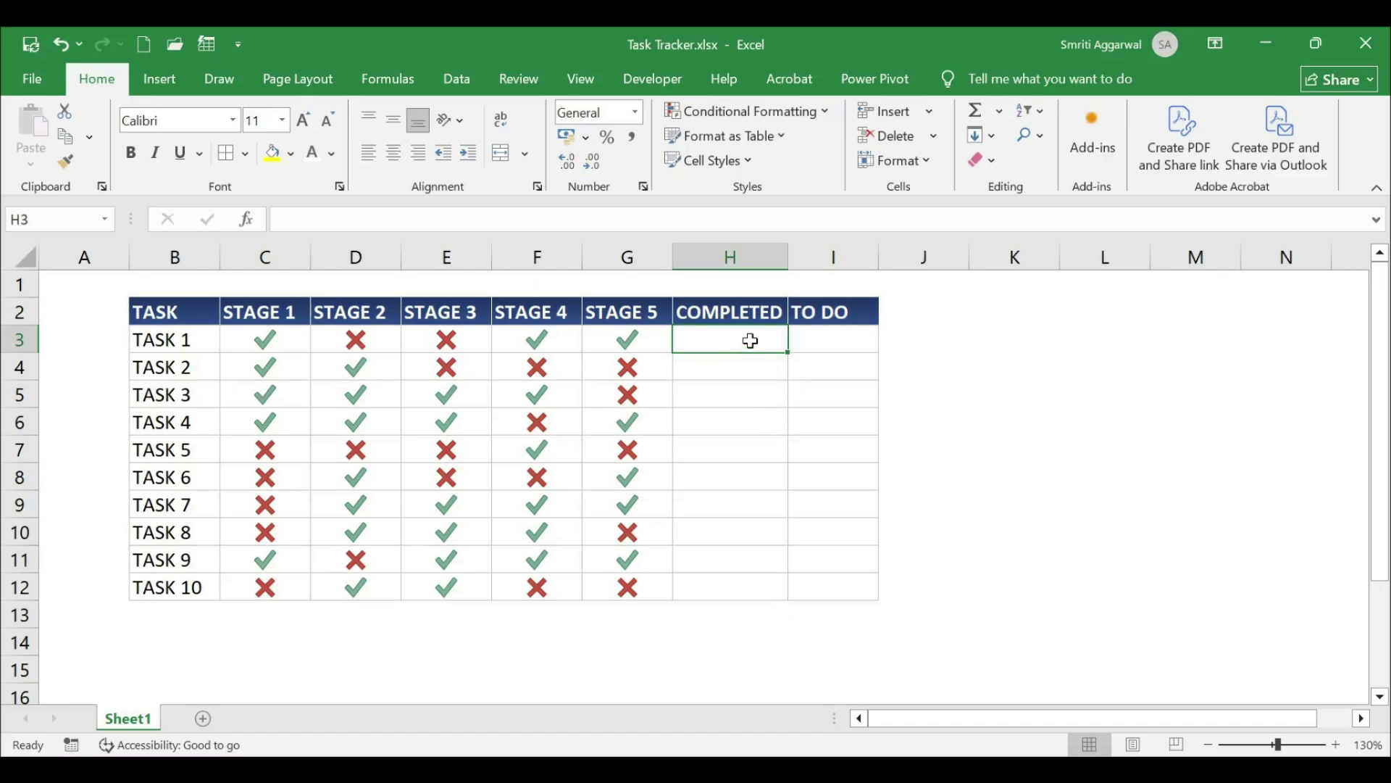
{"action": "left_click_drag", "start_coordinate": [274, 341], "coordinate": [612, 339]}
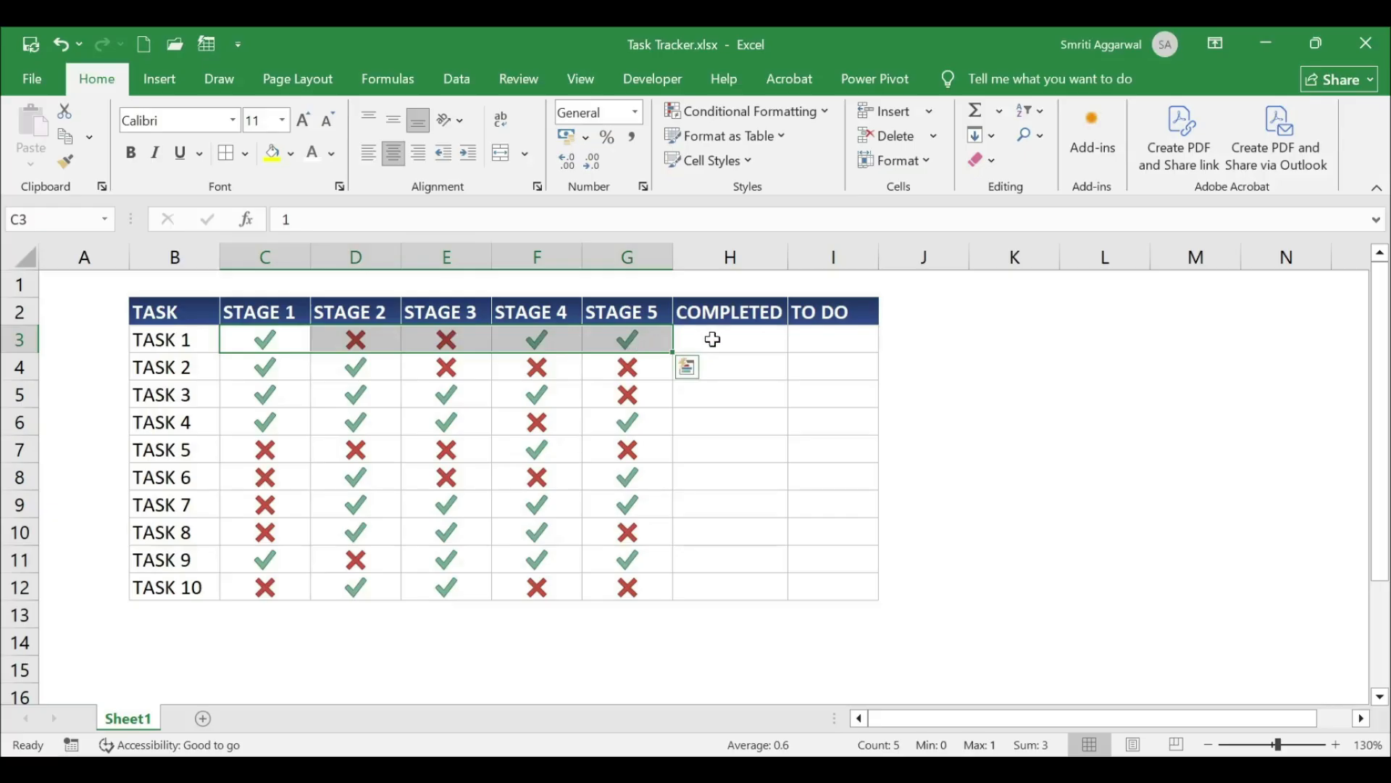
Enter =COUNTIF(C3:G3,1) in H3 to count the completed stages of TASK 1
{"action": "left_click", "coordinate": [713, 339]}
{"action": "type", "text": "="}
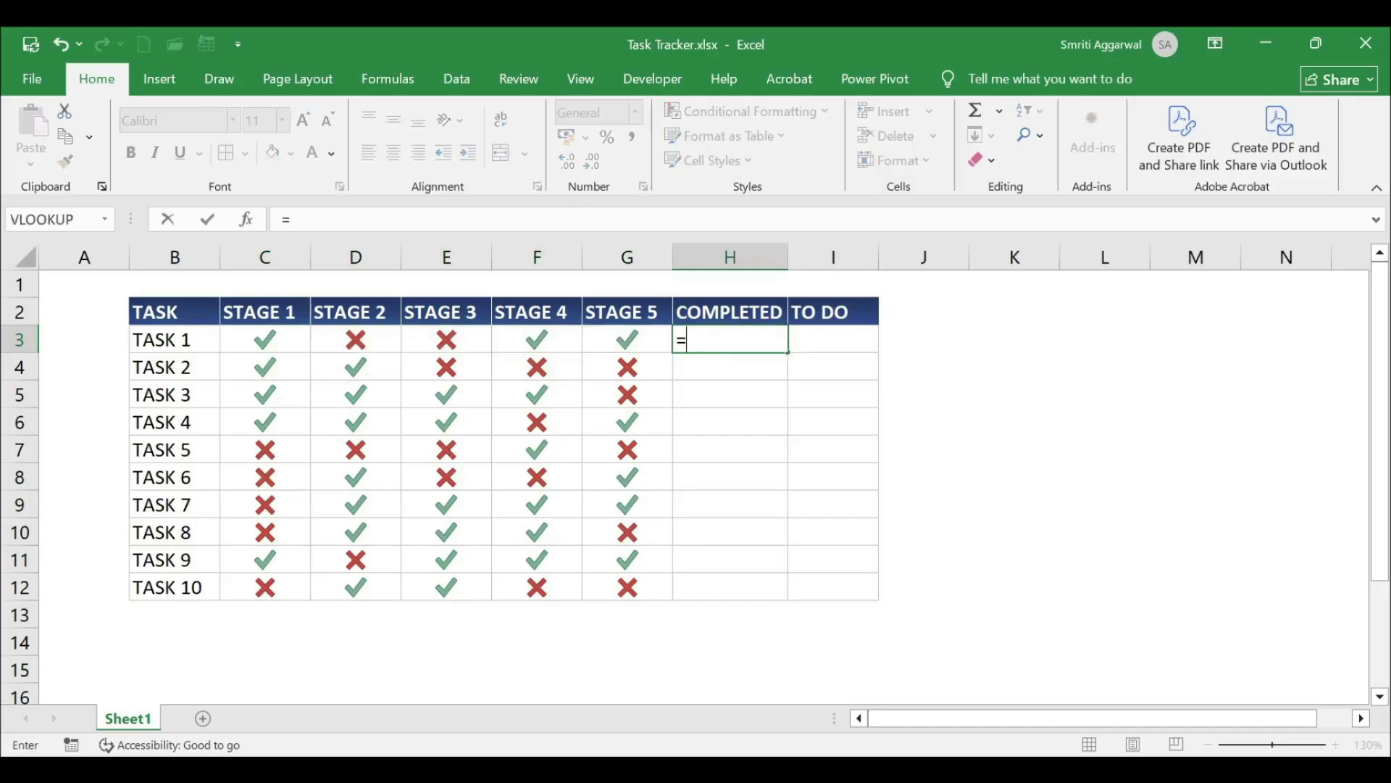
{"action": "type", "text": "countif("}
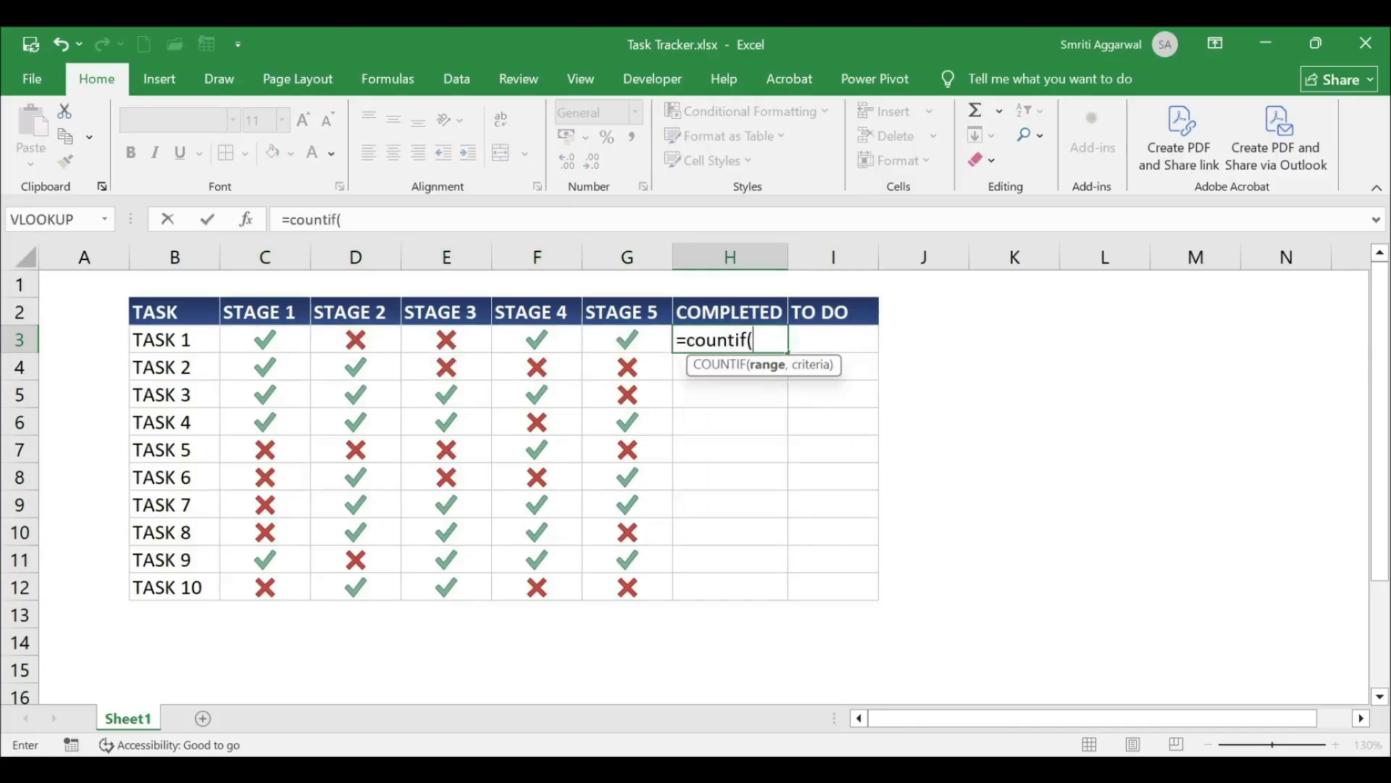
{"action": "left_click_drag", "start_coordinate": [292, 344], "coordinate": [622, 338]}
{"action": "type", "text": ",1"}
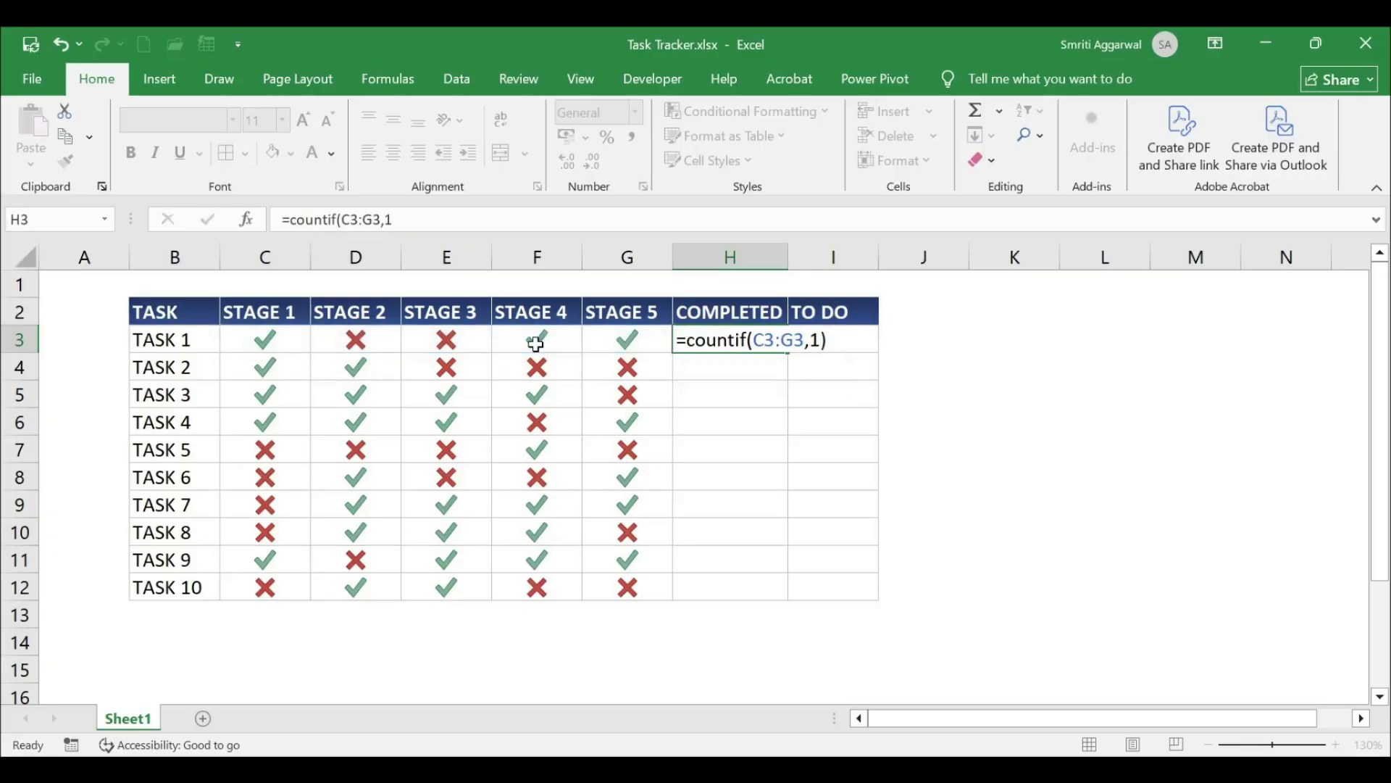
{"action": "key", "text": "Return"}
{"action": "left_click", "coordinate": [705, 336]}
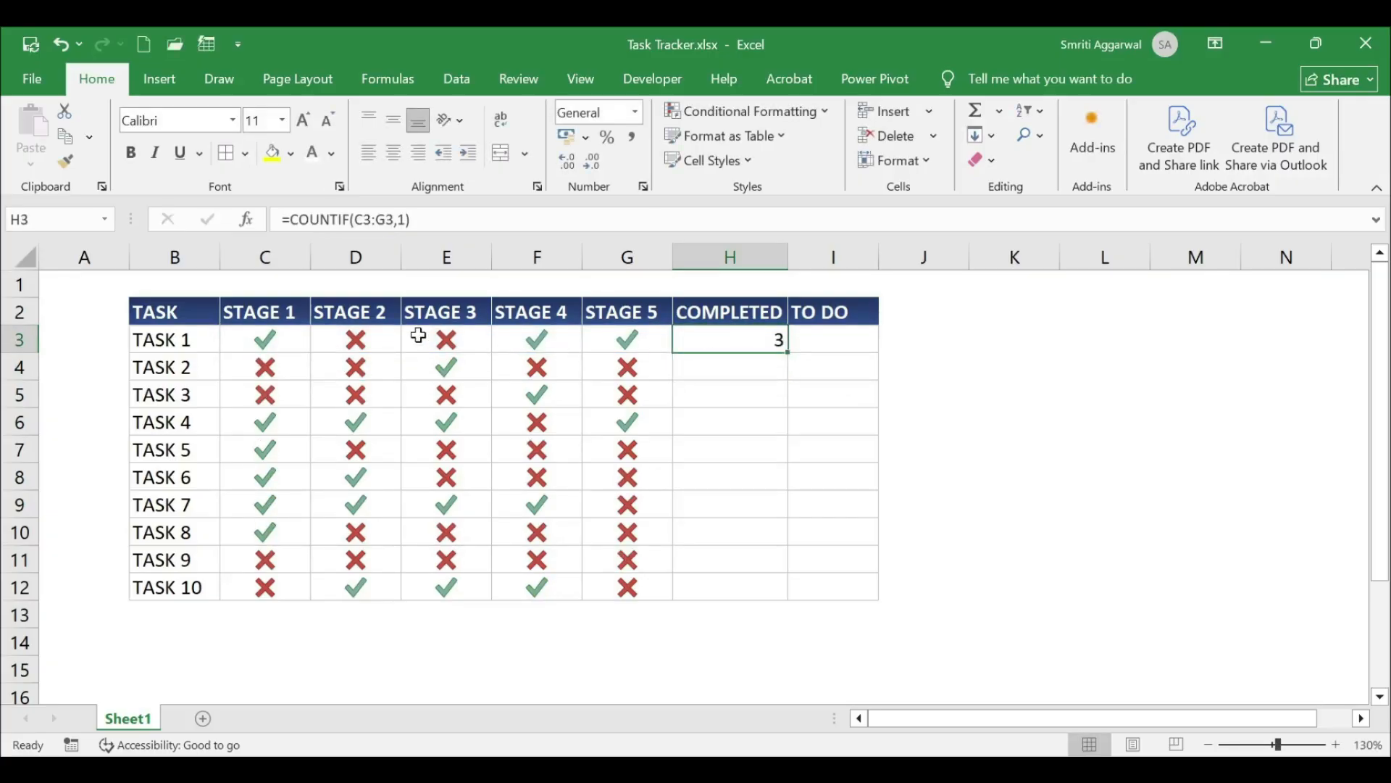
Change the formula in H3 to =COUNTIF(C3:G3,1)/COUNTA(C3:G3) and format the cell as a percentage
{"action": "left_click_drag", "start_coordinate": [239, 339], "coordinate": [643, 333]}
{"action": "left_click", "coordinate": [696, 339]}
{"action": "double_click", "coordinate": [697, 339]}
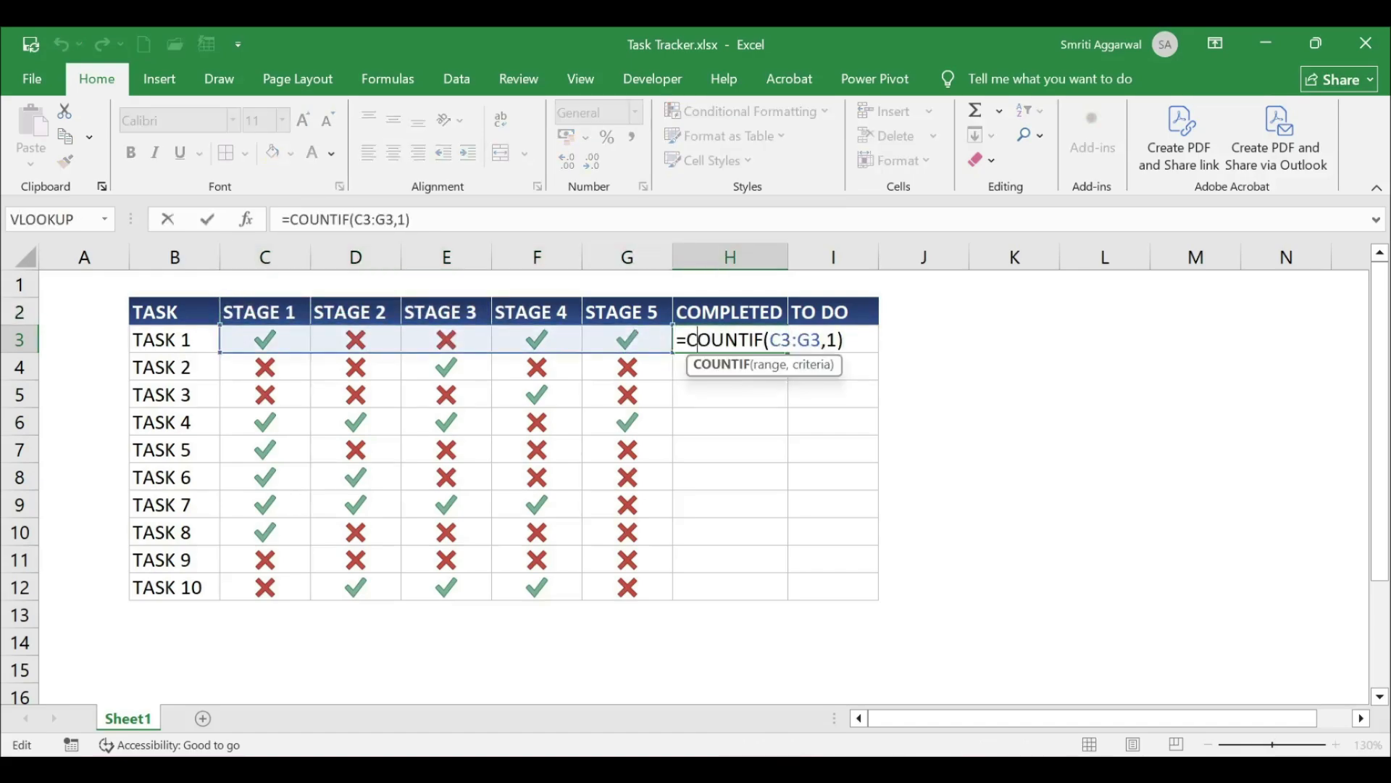
{"action": "left_click", "coordinate": [844, 340]}
{"action": "type", "text": "/counts"}
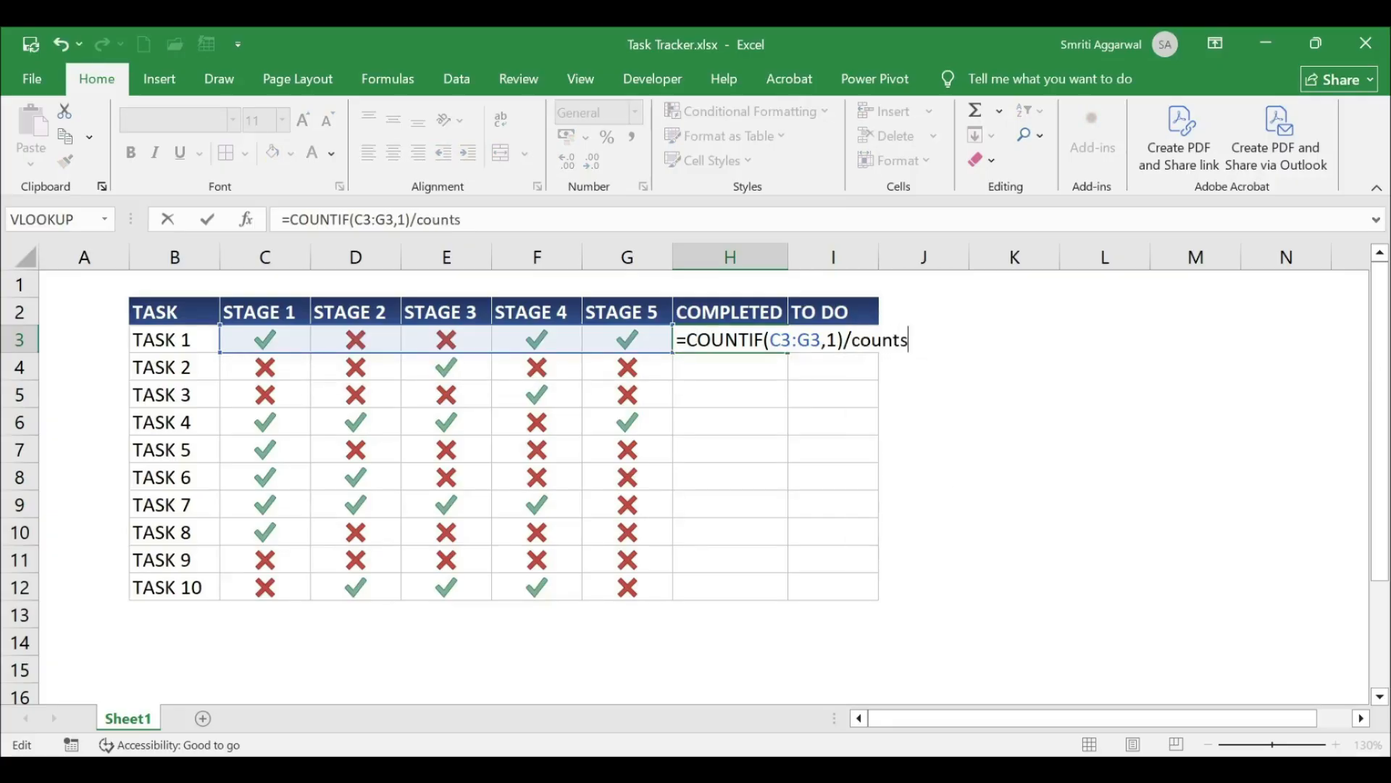
{"action": "key", "text": "BackSpace"}
{"action": "type", "text": "a"}
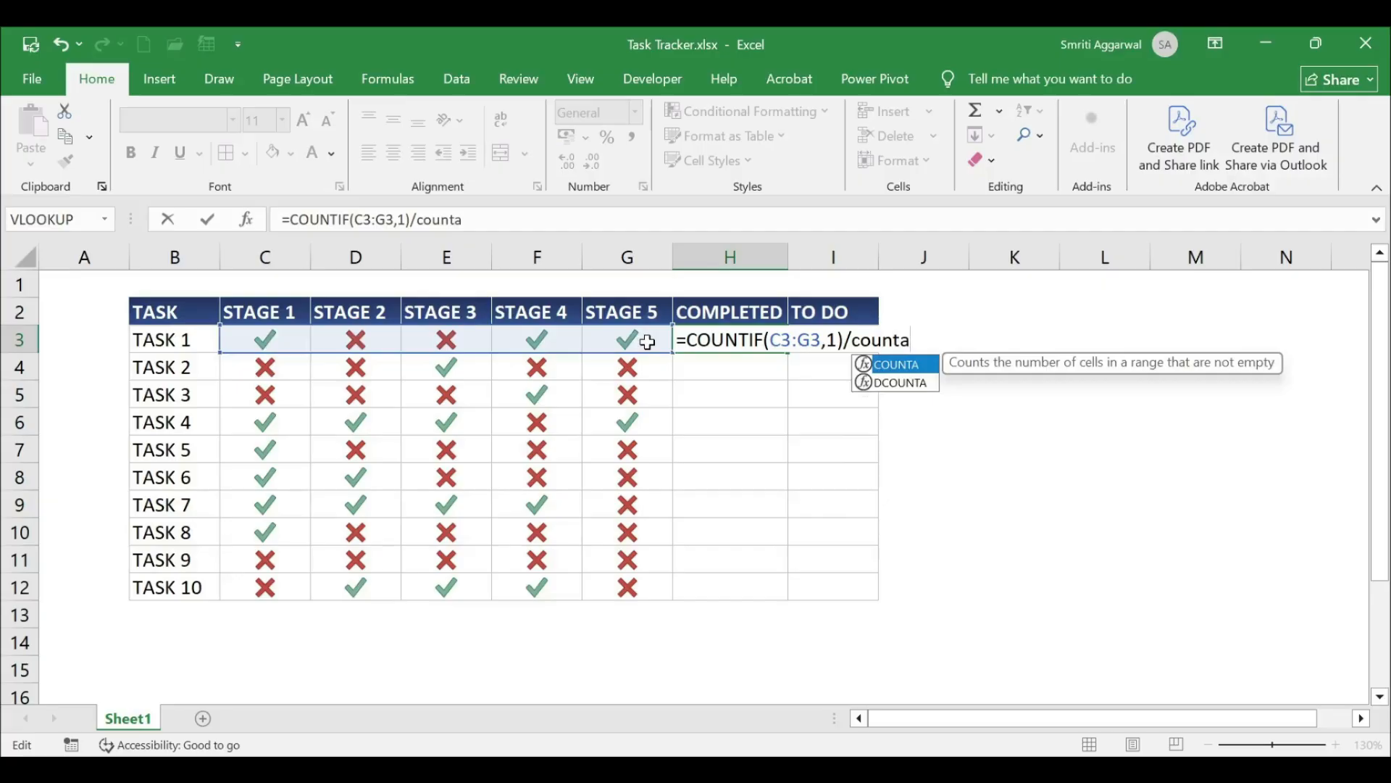
{"action": "type", "text": "("}
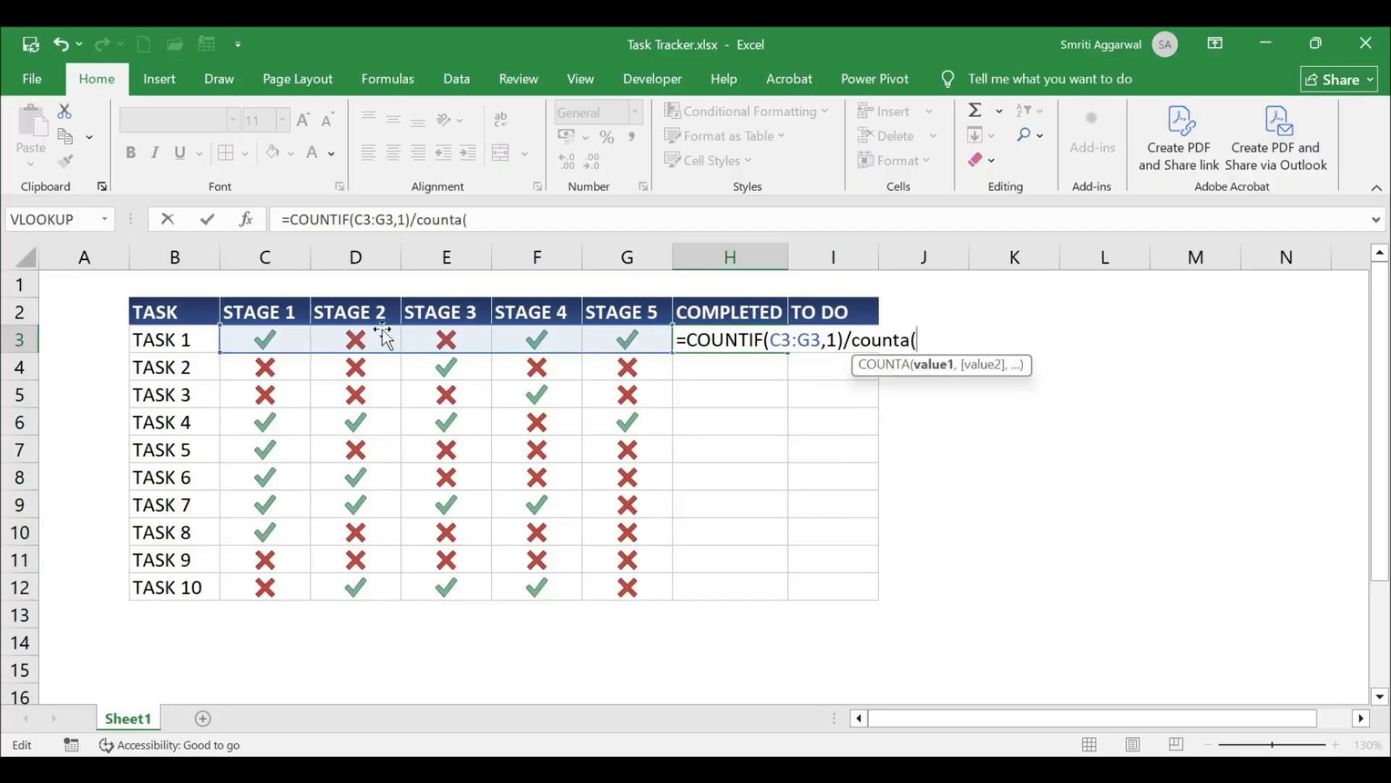
{"action": "left_click_drag", "start_coordinate": [266, 339], "coordinate": [627, 338]}
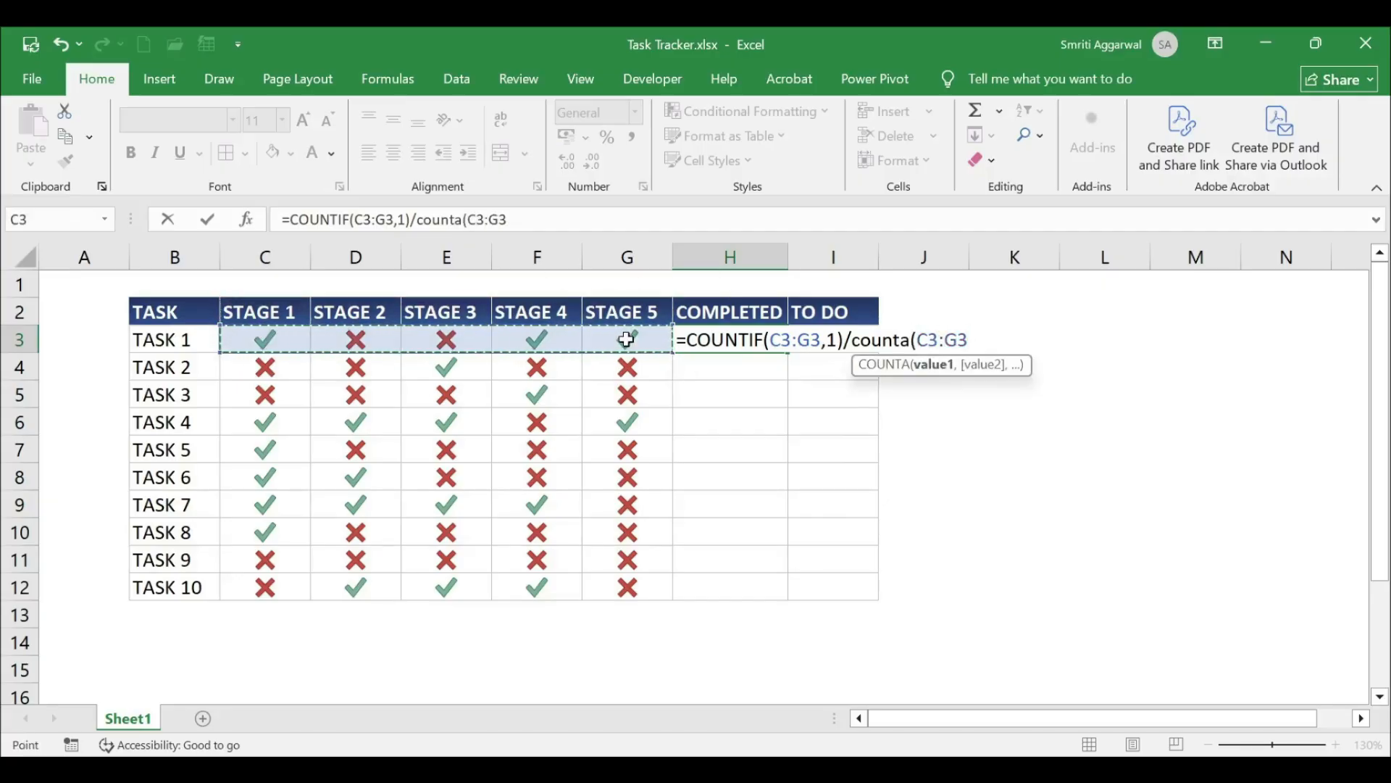
{"action": "type", "text": ")"}
{"action": "key", "text": "Return"}
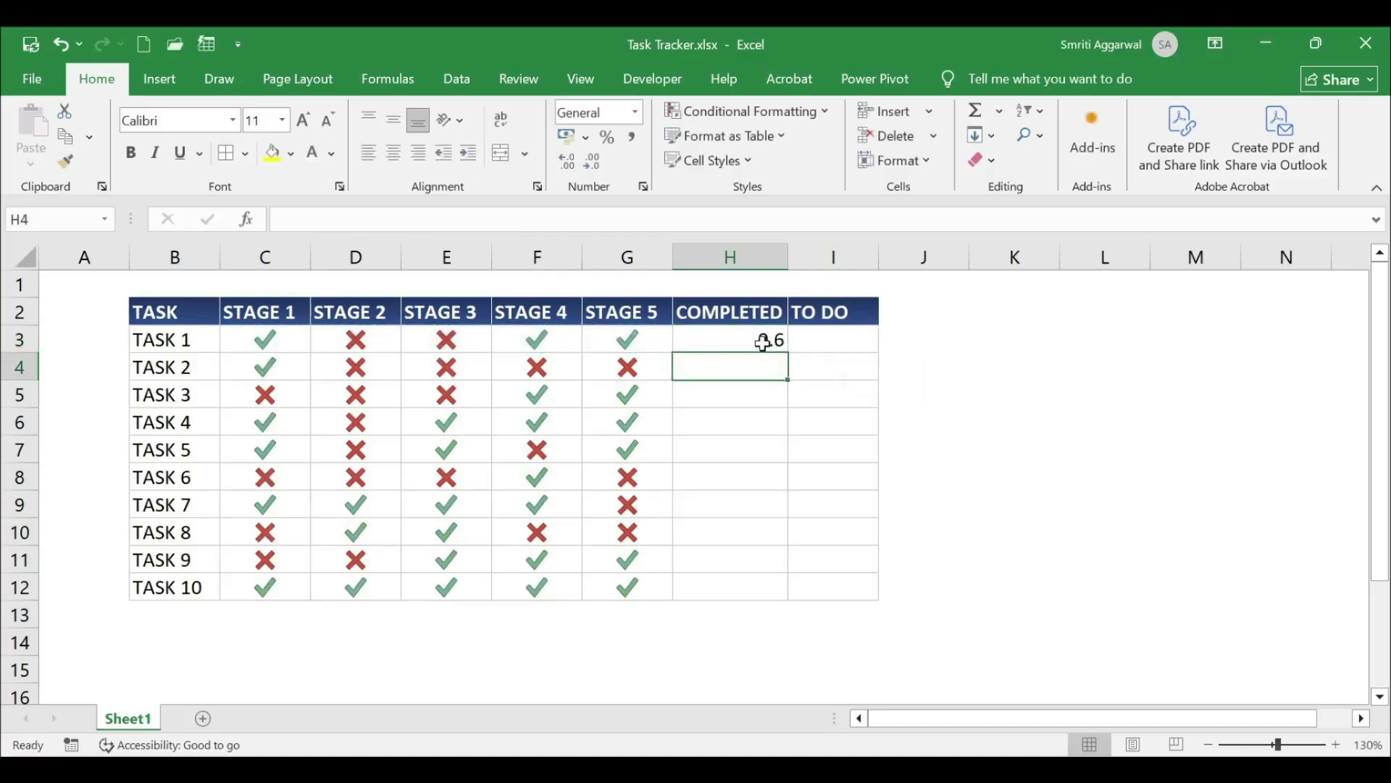
{"action": "left_click", "coordinate": [760, 339]}
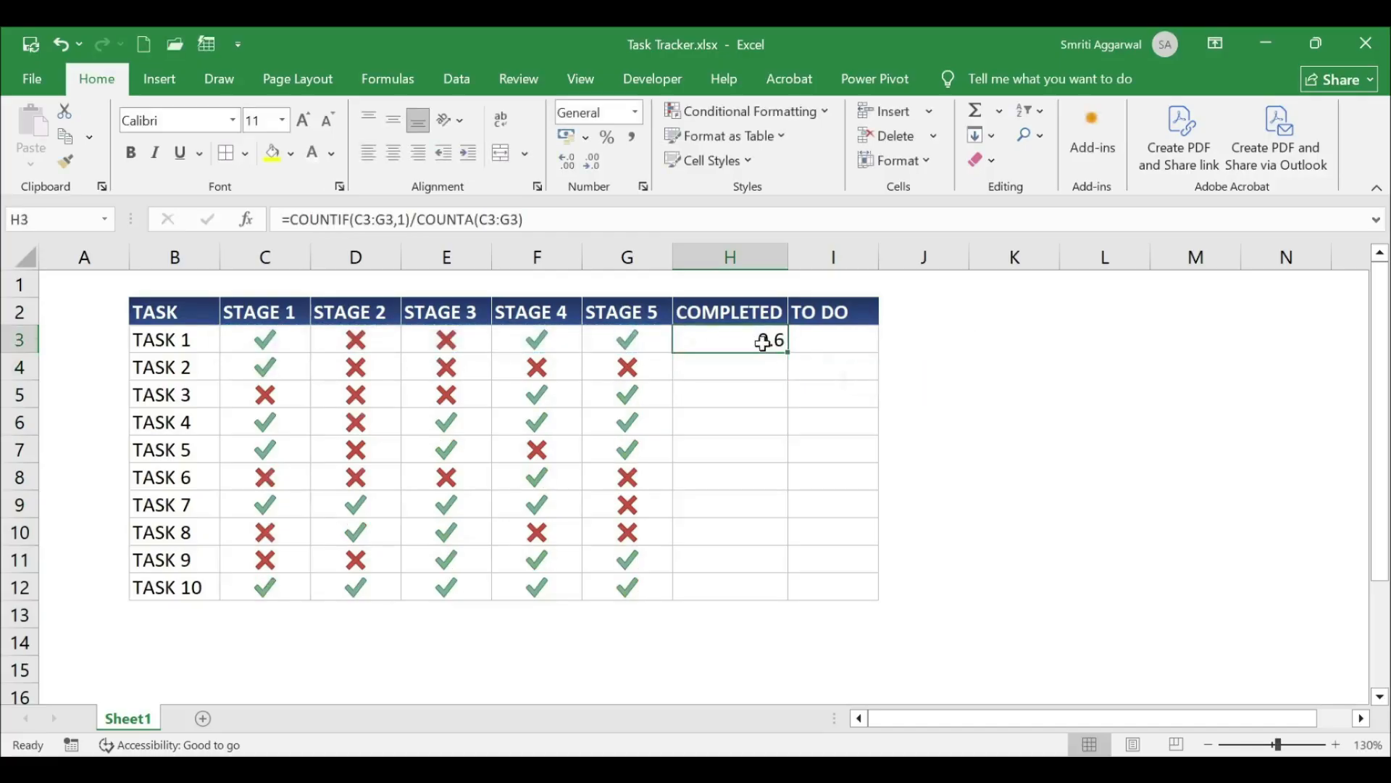
{"action": "left_click", "coordinate": [613, 143]}
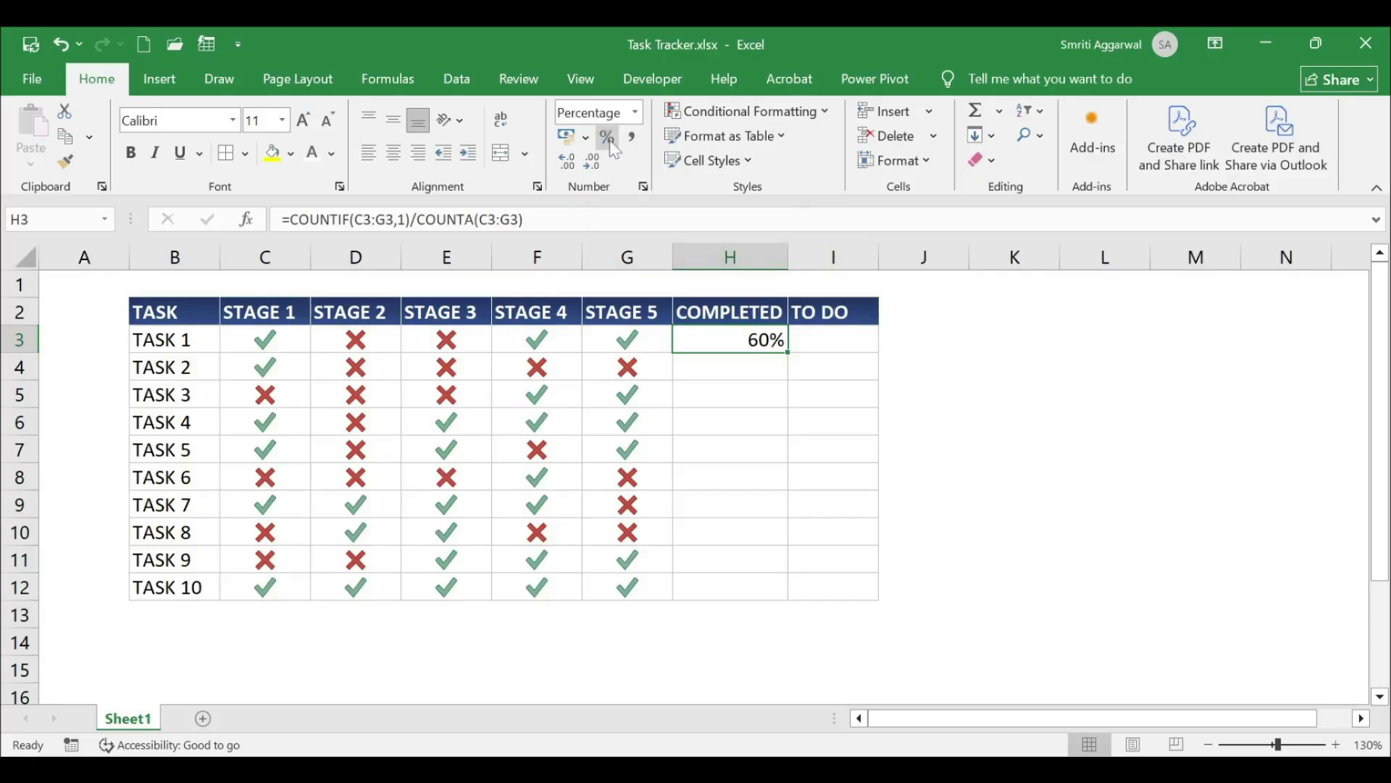
Enter =1-H3 in I3 to calculate the share of TASK 1 still to do
{"action": "left_click", "coordinate": [826, 343]}
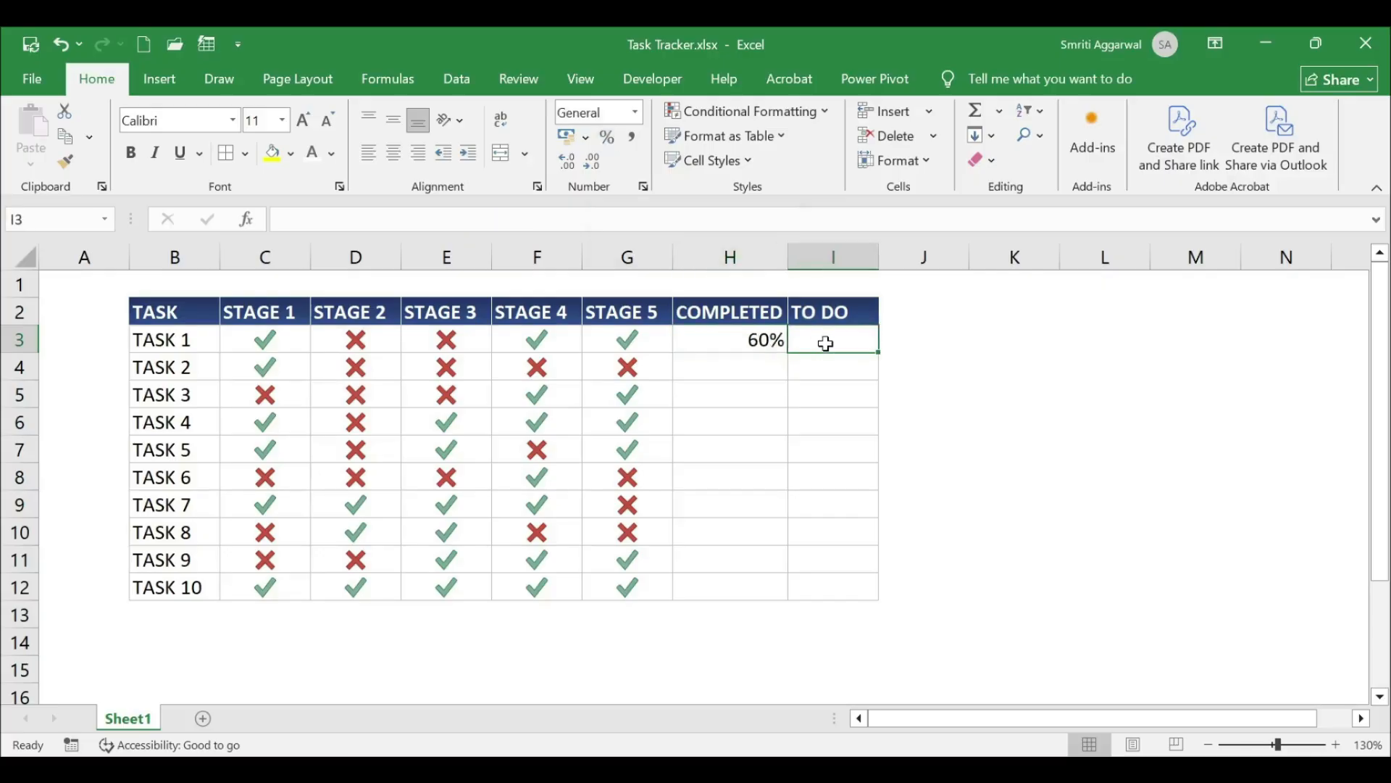
{"action": "type", "text": "=1"}
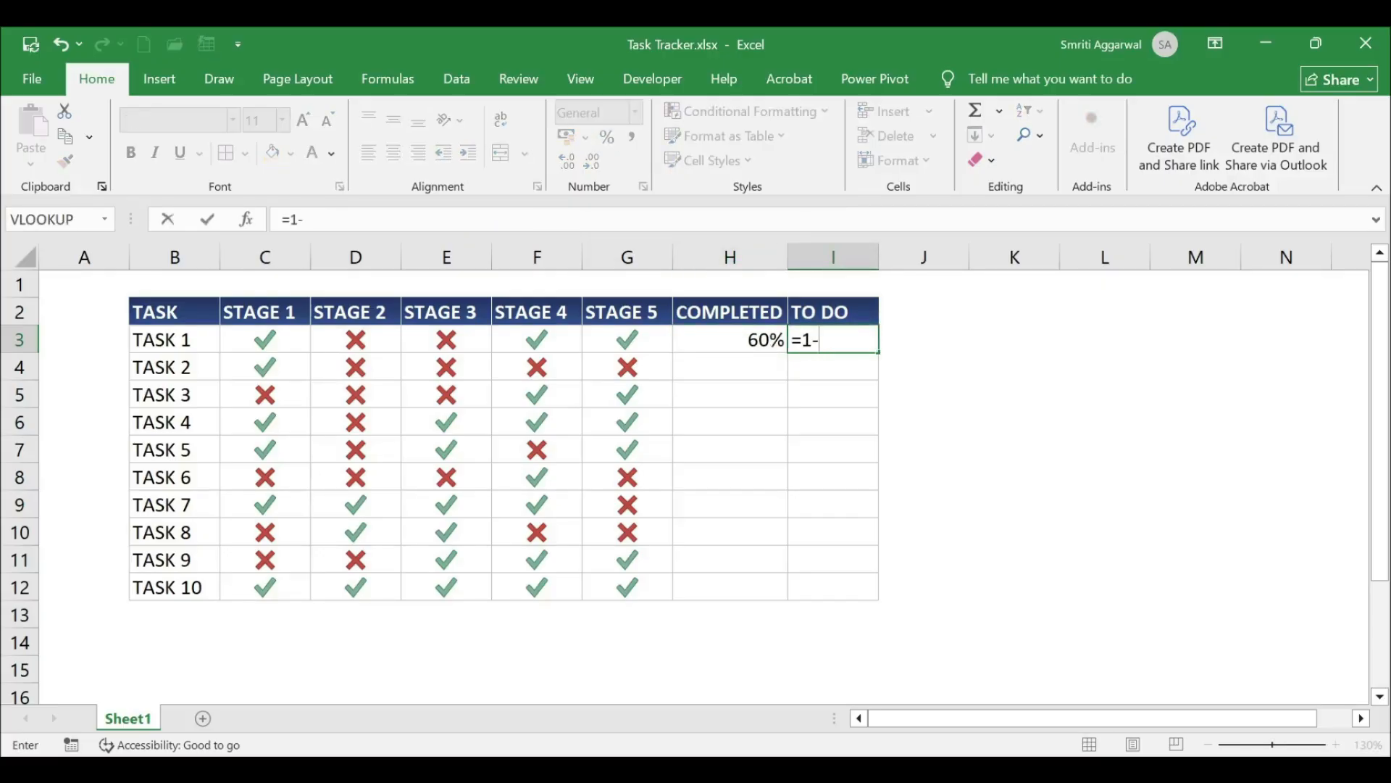
{"action": "type", "text": "-"}
{"action": "left_click", "coordinate": [711, 338]}
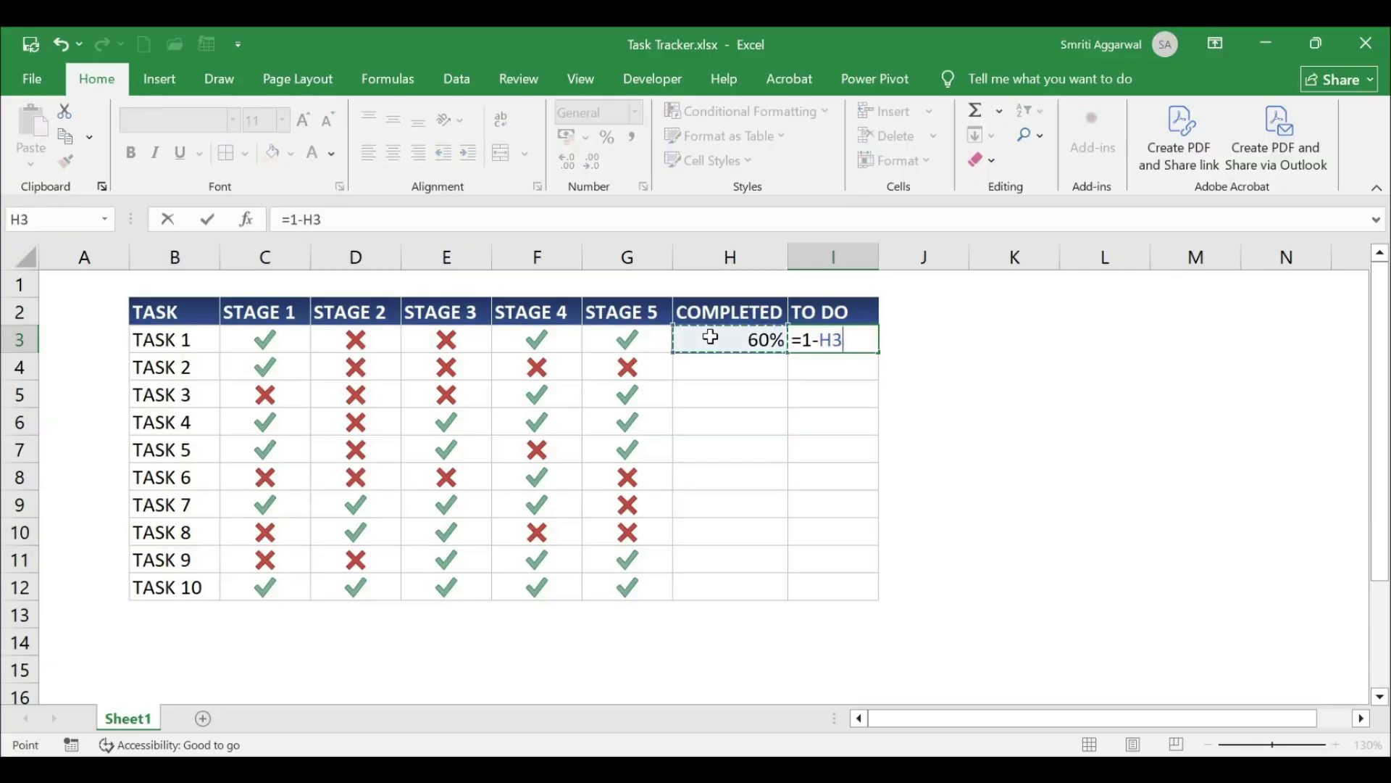
{"action": "key", "text": "Return"}
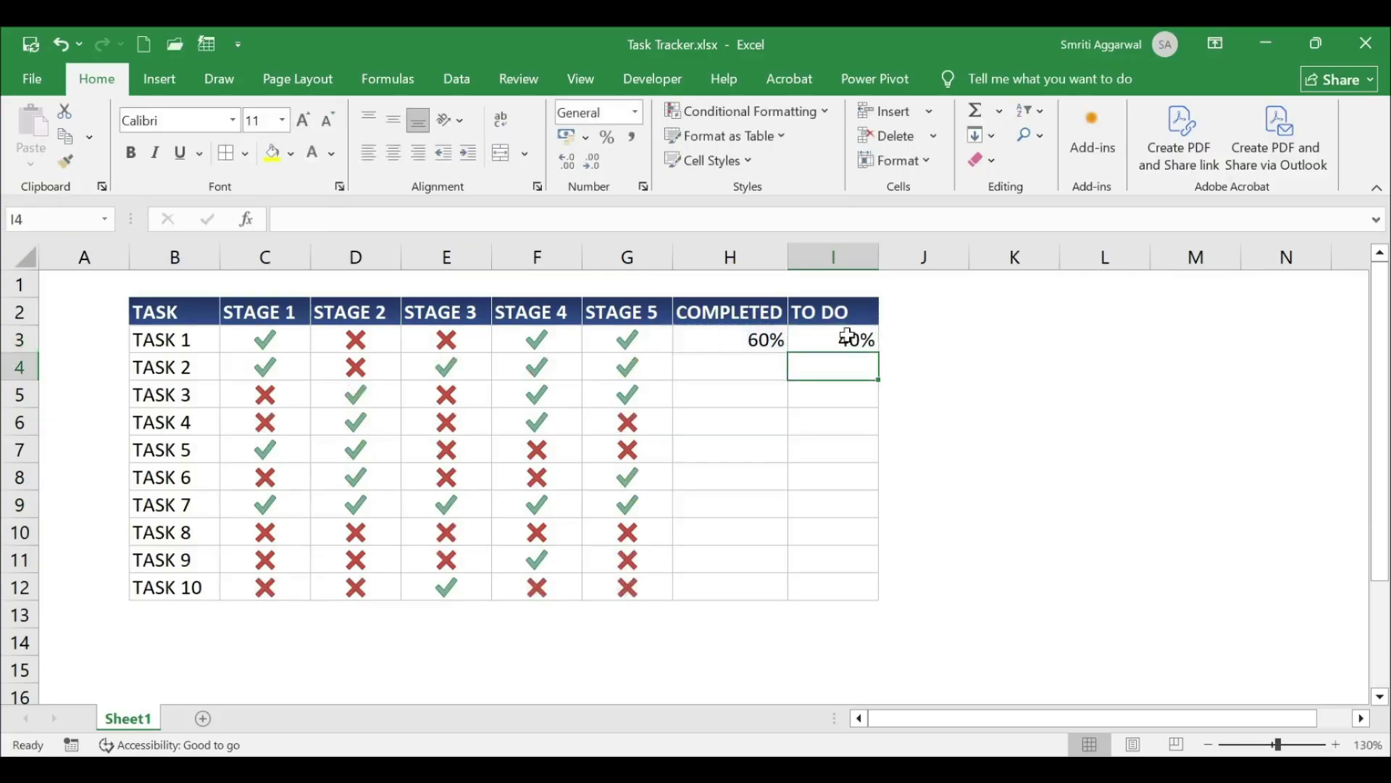
{"action": "left_click", "coordinate": [848, 338]}
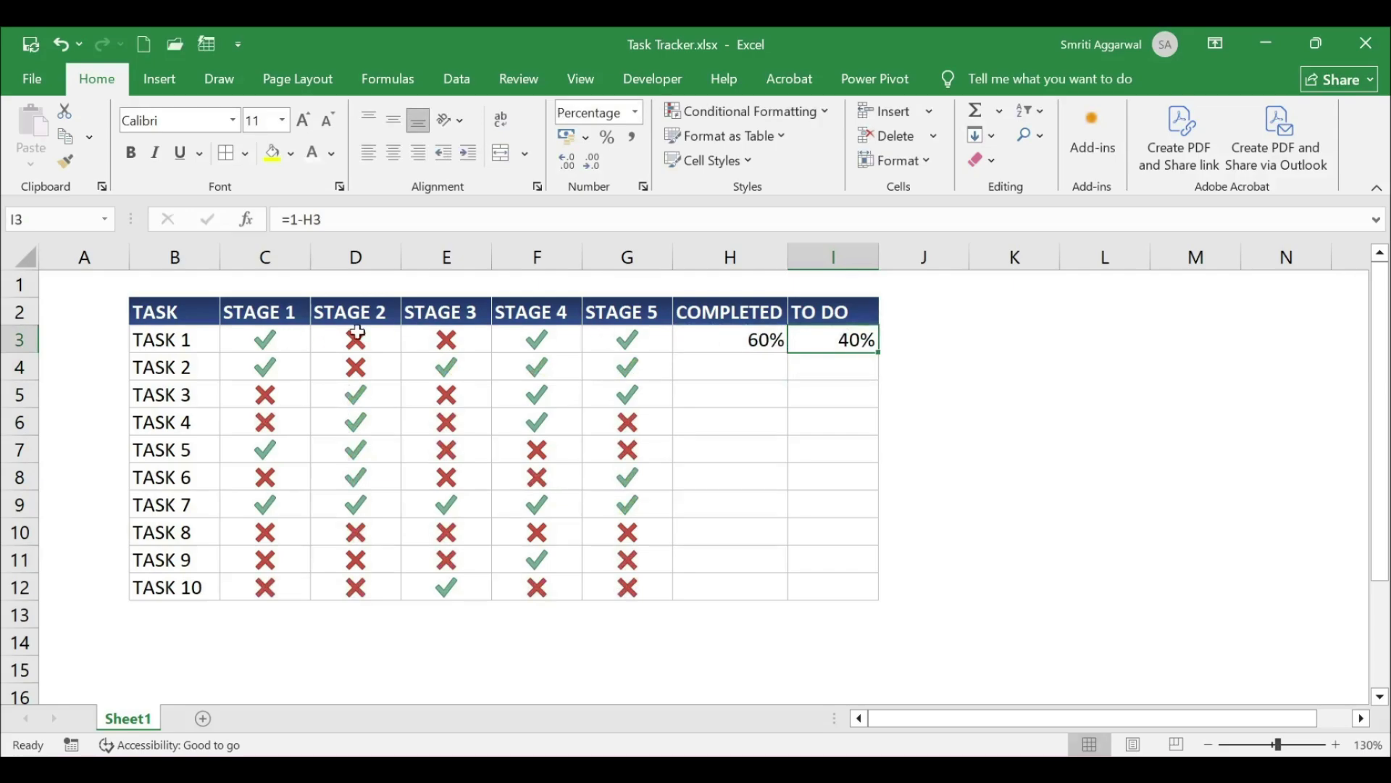
{"action": "left_click", "coordinate": [700, 331]}
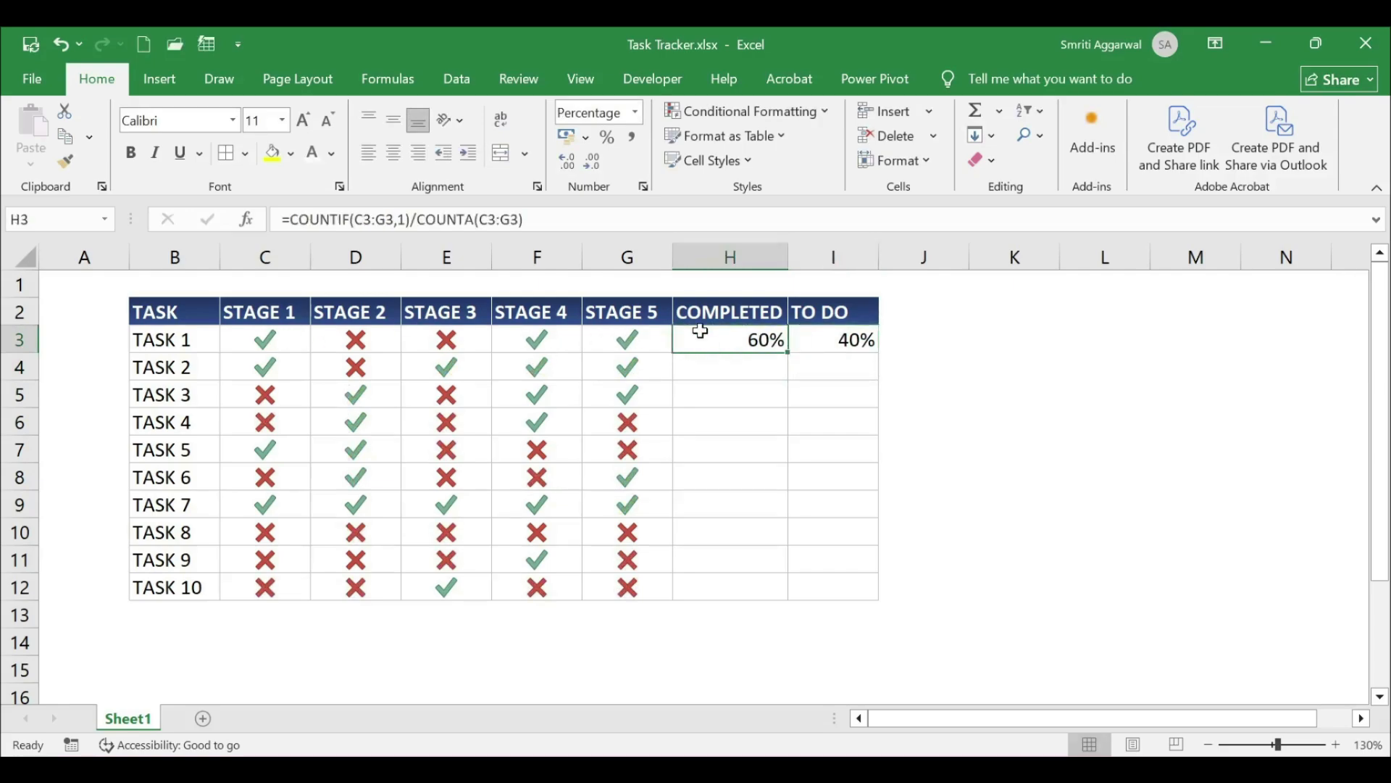
{"action": "left_click", "coordinate": [360, 332]}
{"action": "left_click", "coordinate": [451, 333]}
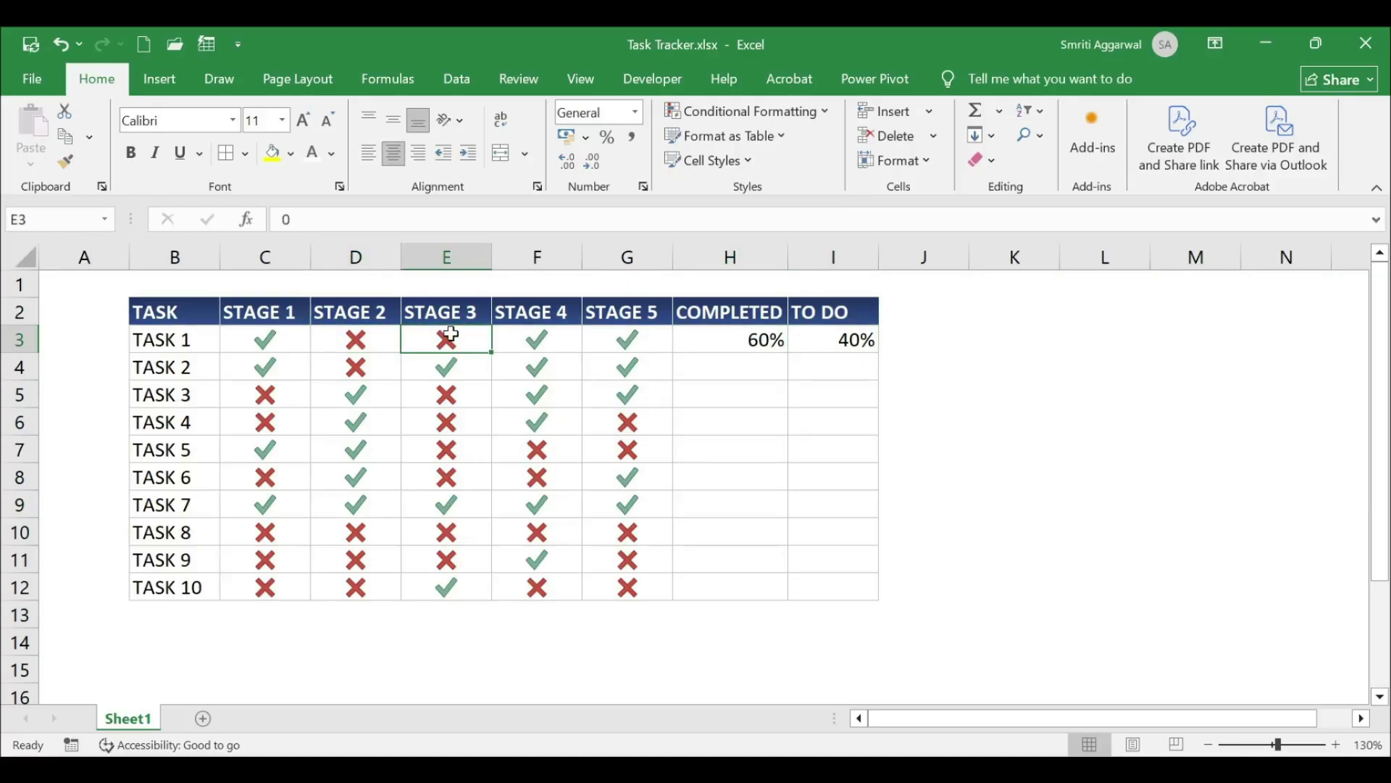
Fill the COMPLETED and TO DO formulas from H3:I3 down to row 12 for all the tasks
{"action": "left_click_drag", "start_coordinate": [764, 339], "coordinate": [879, 596]}
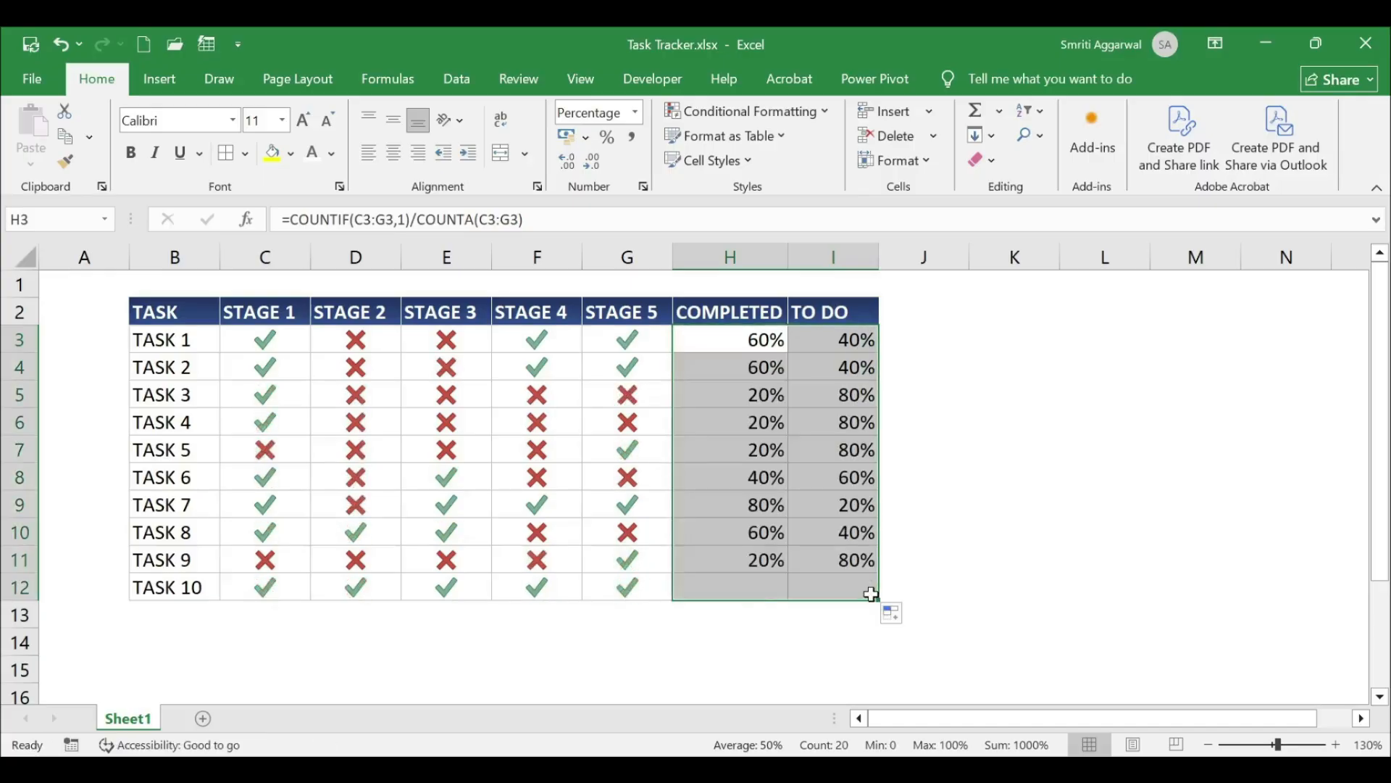
{"action": "left_click", "coordinate": [1009, 524]}
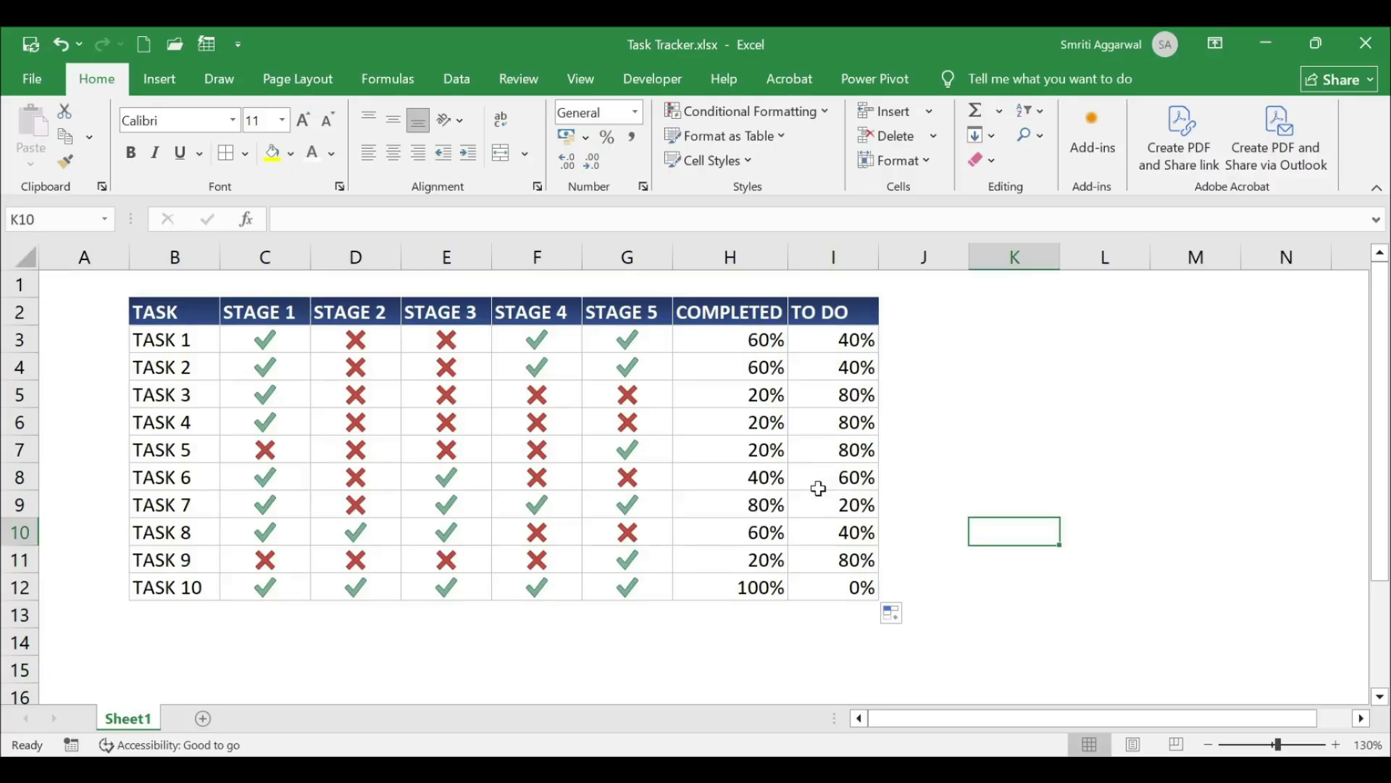
Start a new data bar conditional formatting rule with custom settings for the COMPLETED values in H3:H12
{"action": "left_click_drag", "start_coordinate": [733, 342], "coordinate": [747, 586]}
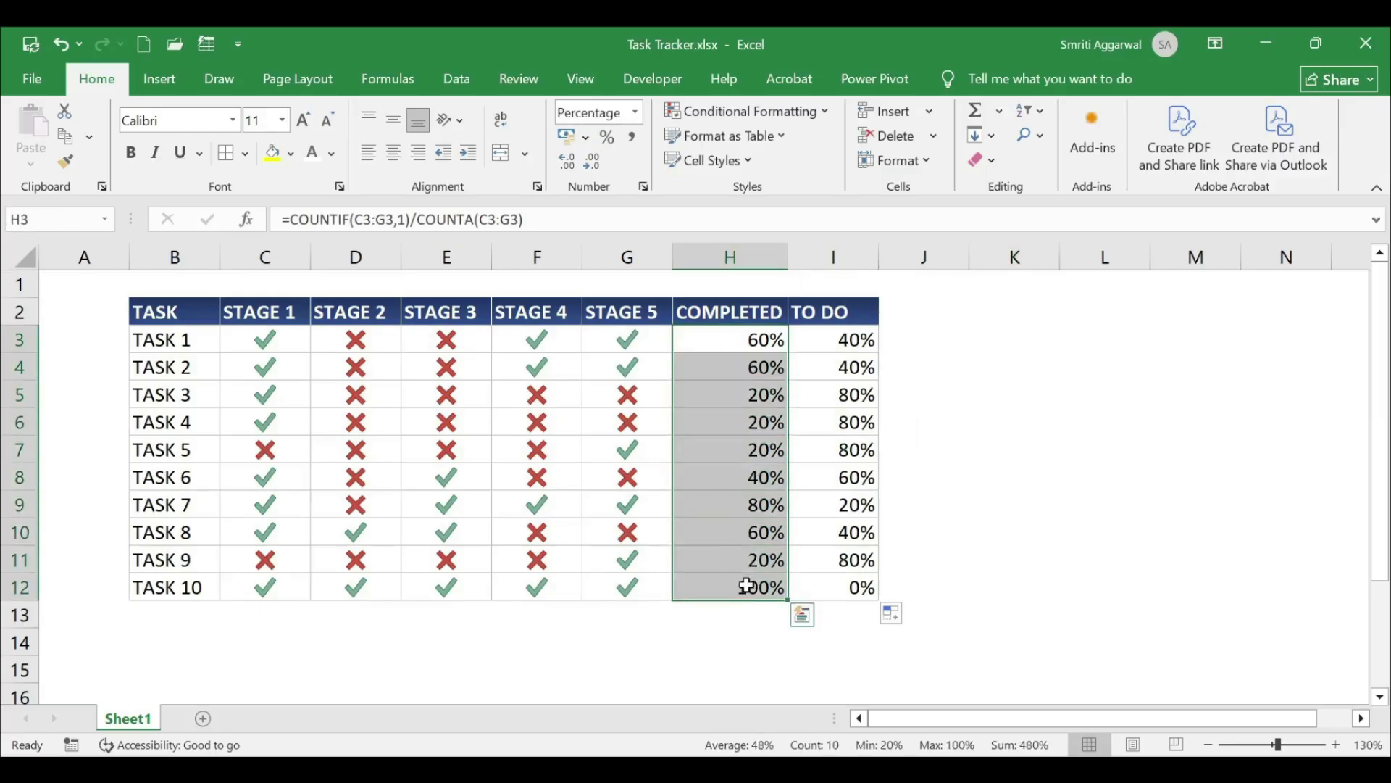
{"action": "left_click", "coordinate": [818, 116]}
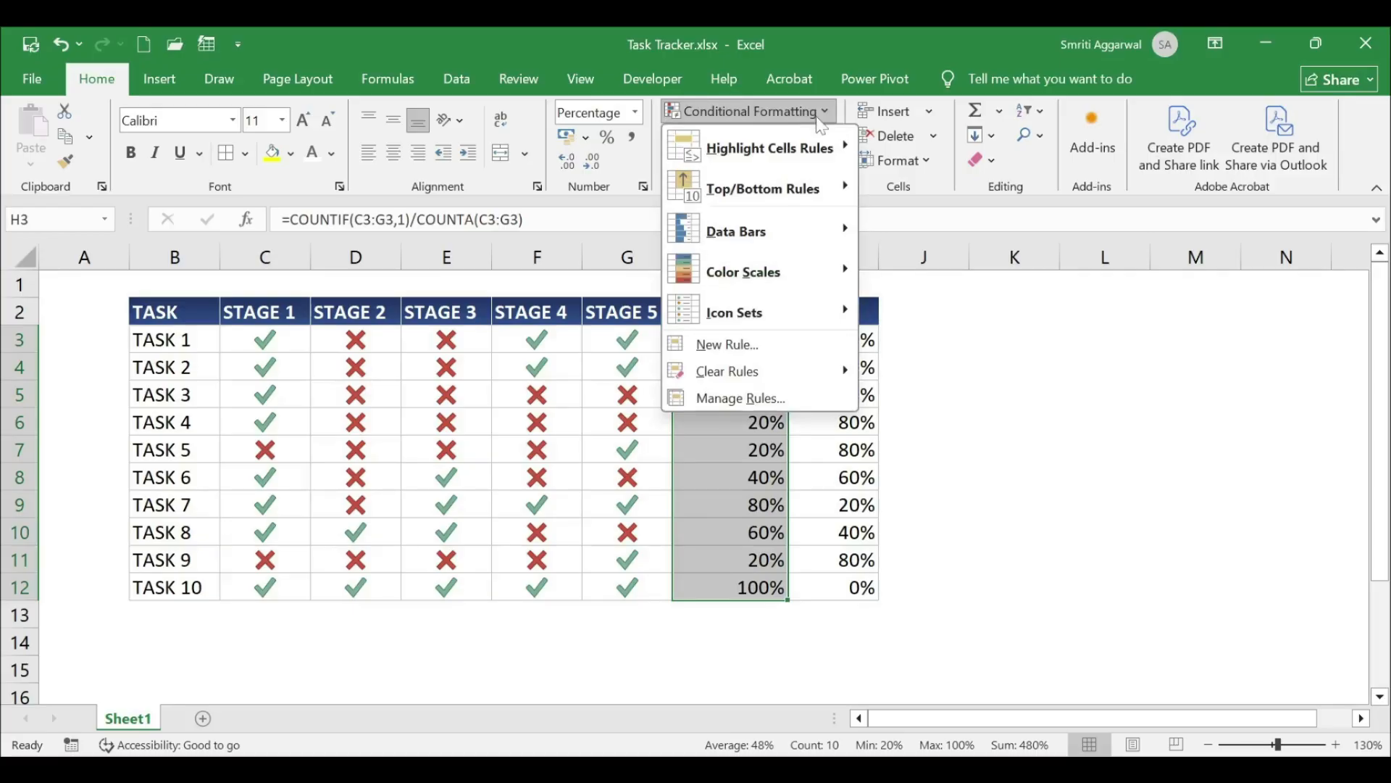
{"action": "mouse_move", "coordinate": [849, 243]}
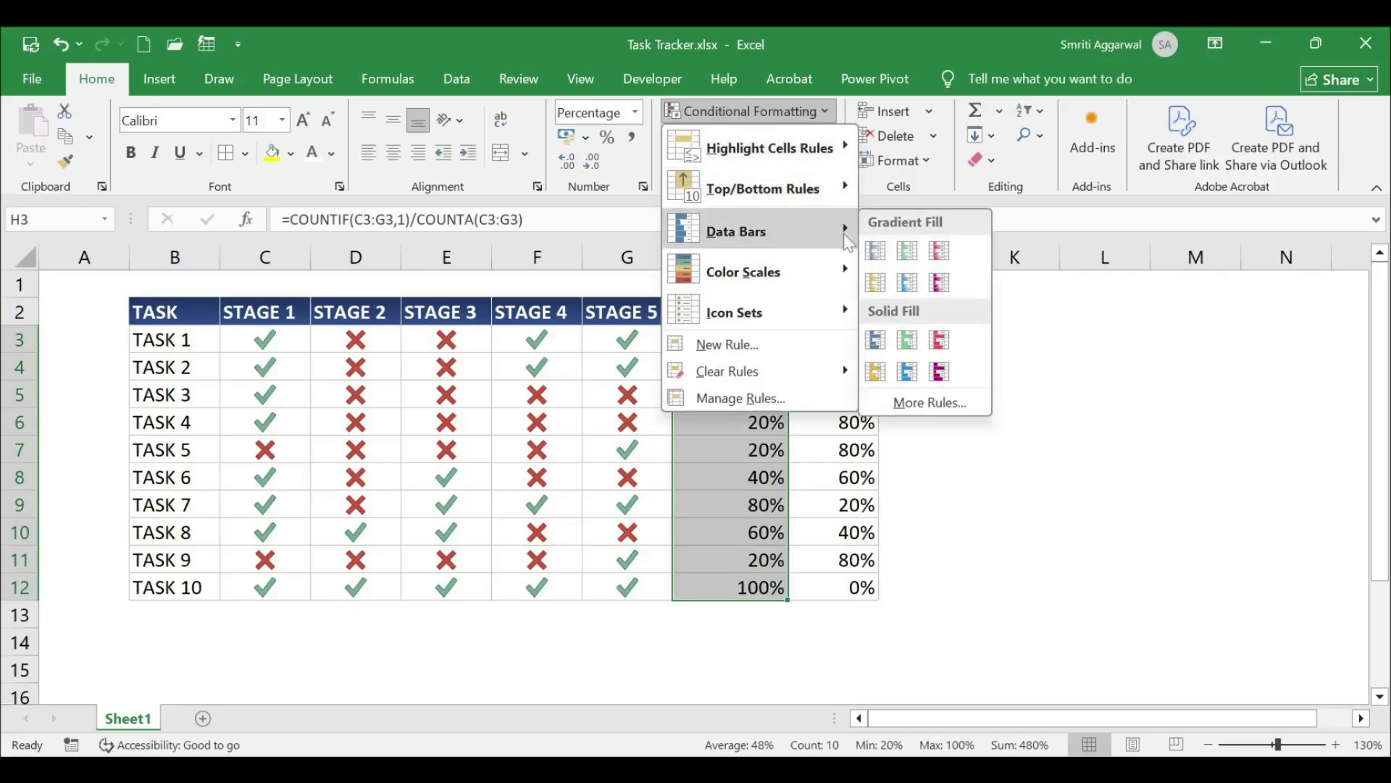
{"action": "left_click", "coordinate": [900, 399]}
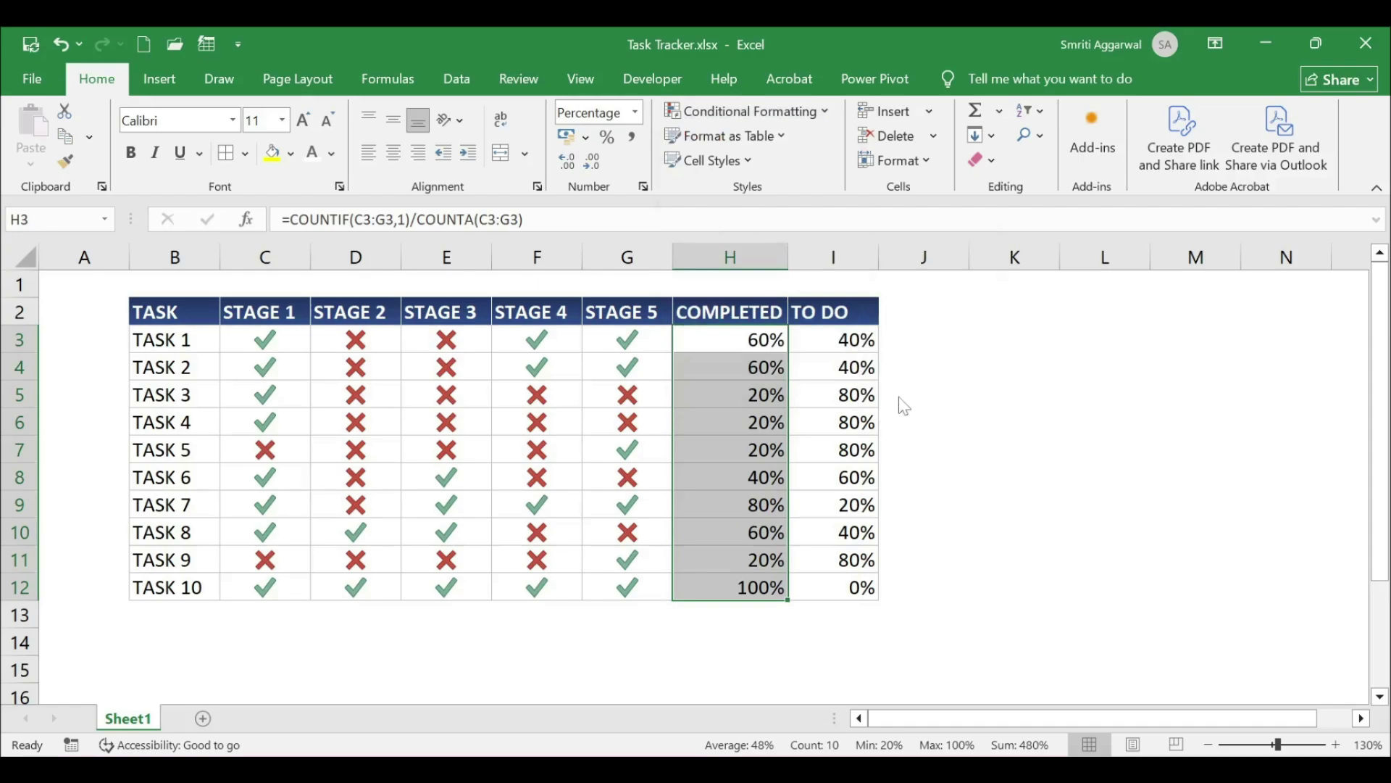
{"action": "left_click_drag", "start_coordinate": [786, 152], "coordinate": [773, 131]}
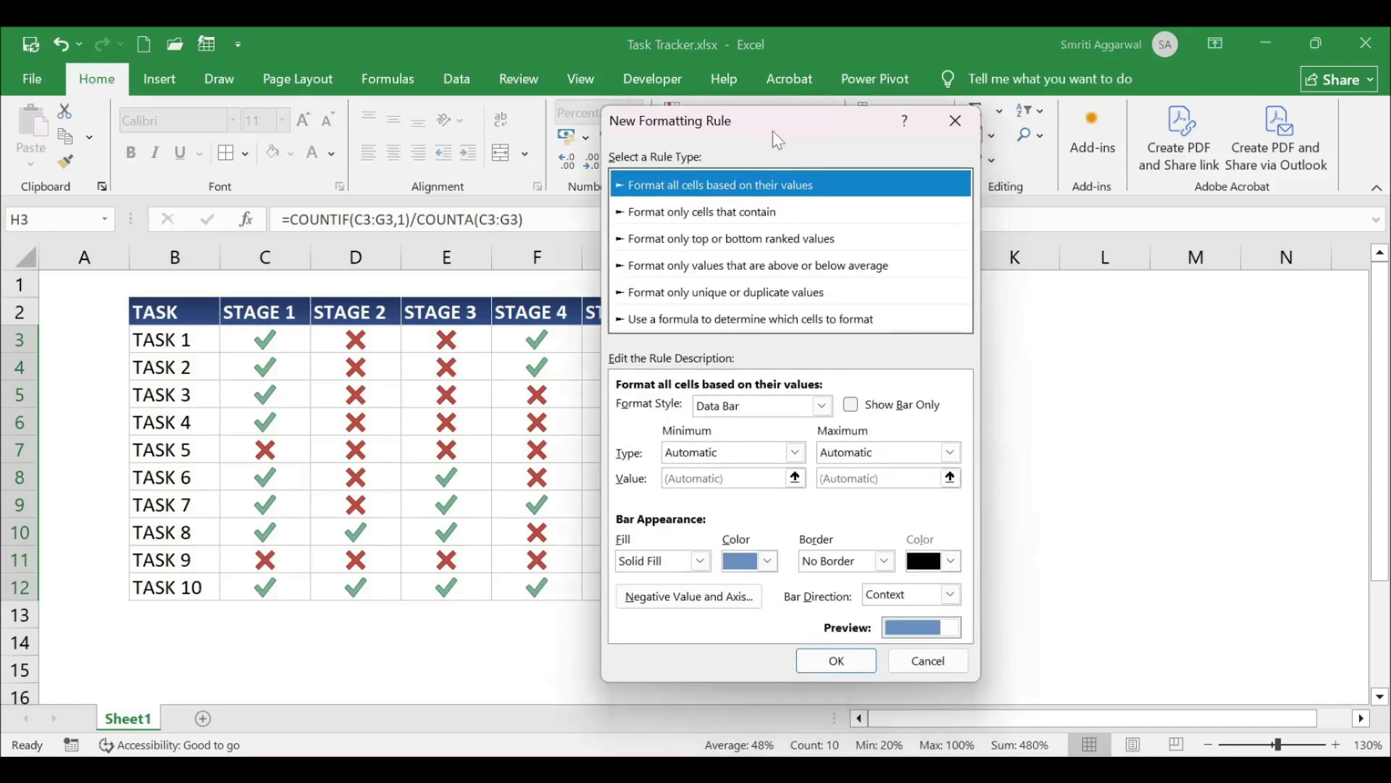
Set the data bar's minimum and maximum types to Number, with a minimum of 0 and a maximum of 1
{"action": "left_click", "coordinate": [796, 453]}
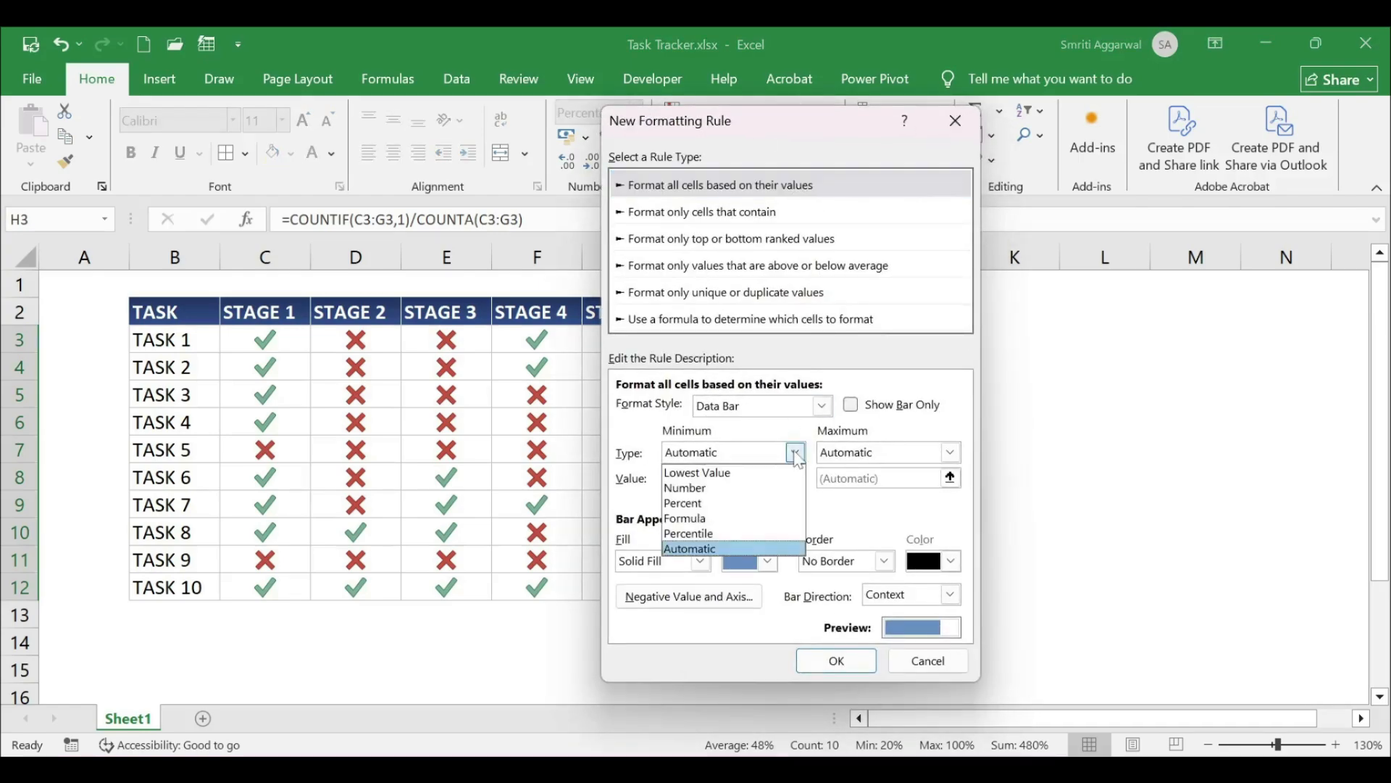
{"action": "left_click", "coordinate": [739, 488]}
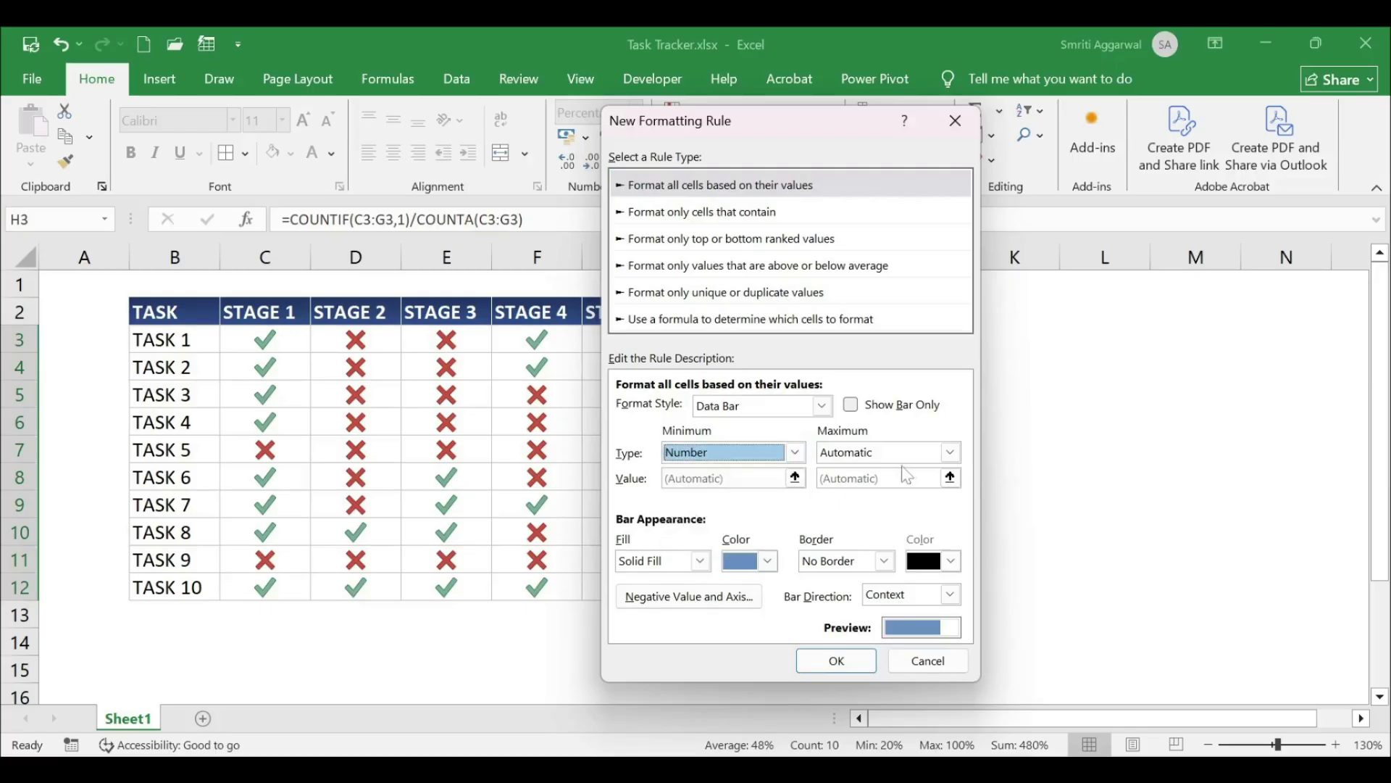
{"action": "left_click", "coordinate": [950, 452]}
{"action": "left_click", "coordinate": [840, 488]}
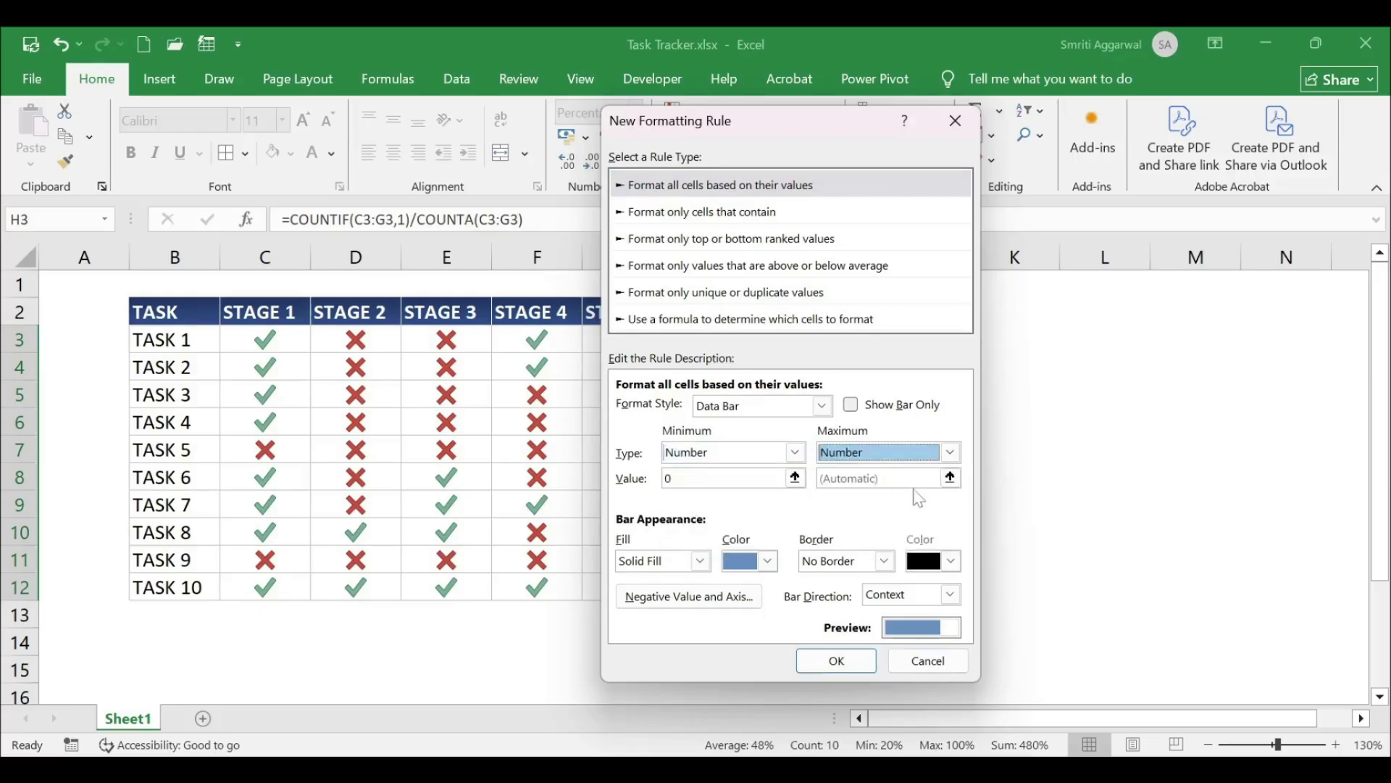
{"action": "left_click", "coordinate": [726, 480]}
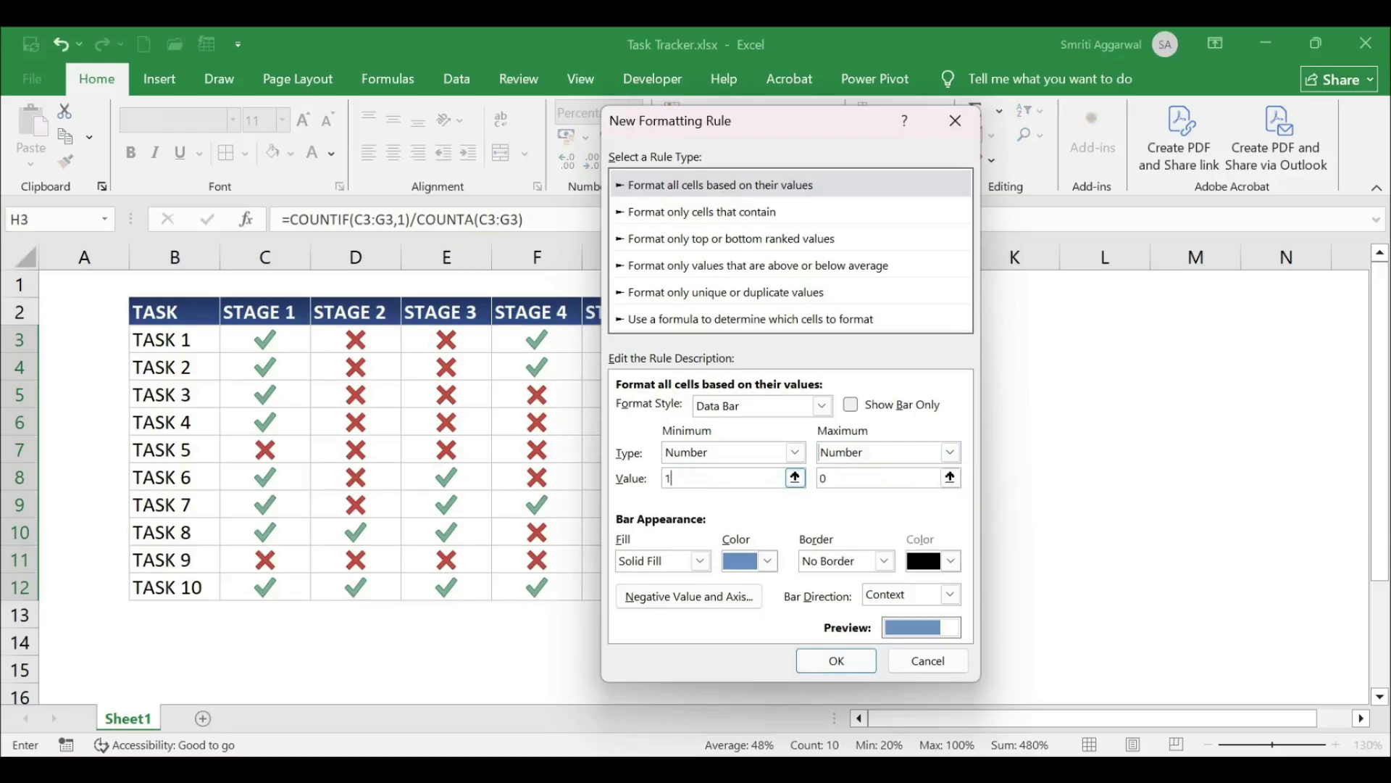
{"action": "left_click", "coordinate": [841, 481]}
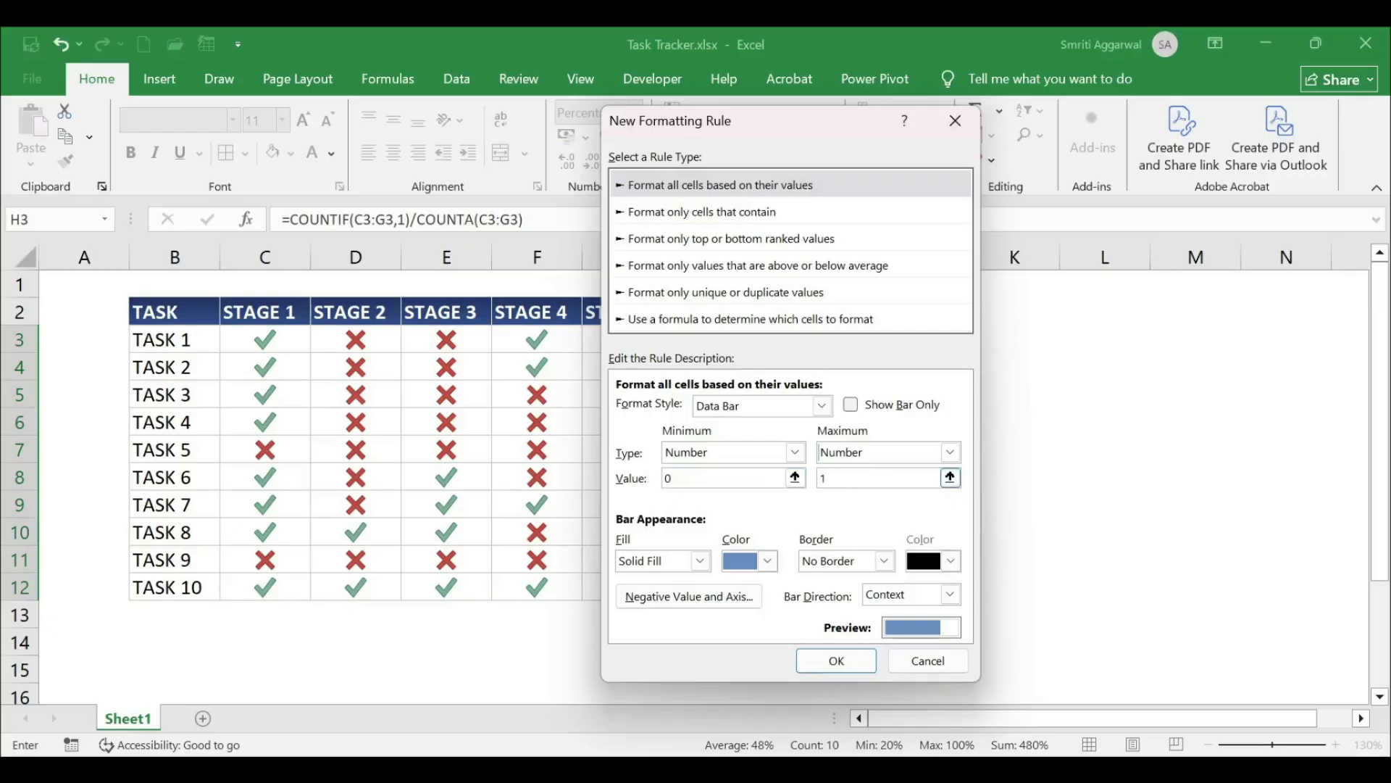
Give the data bars the green theme colour and a Left-to-Right direction, and apply the rule
{"action": "left_click_drag", "start_coordinate": [794, 114], "coordinate": [424, 112]}
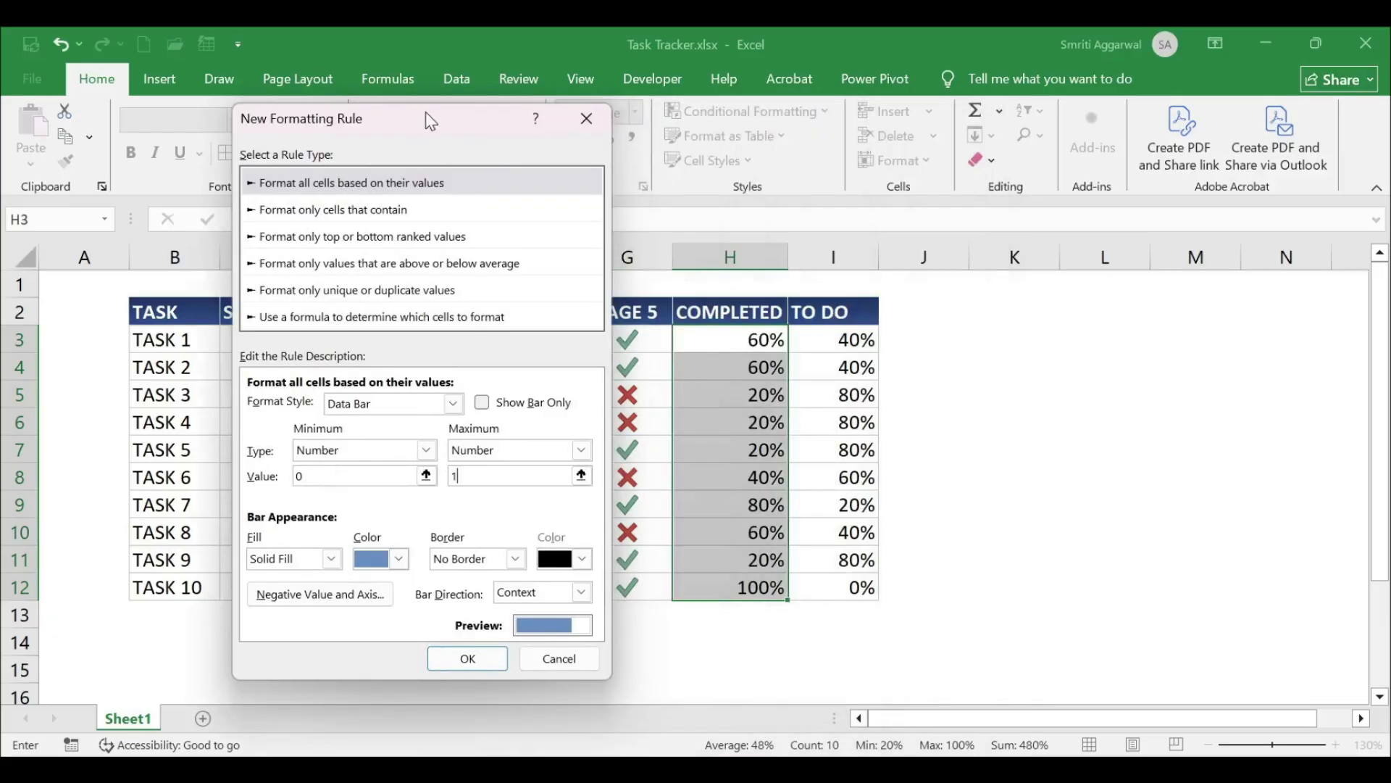
{"action": "left_click", "coordinate": [399, 559]}
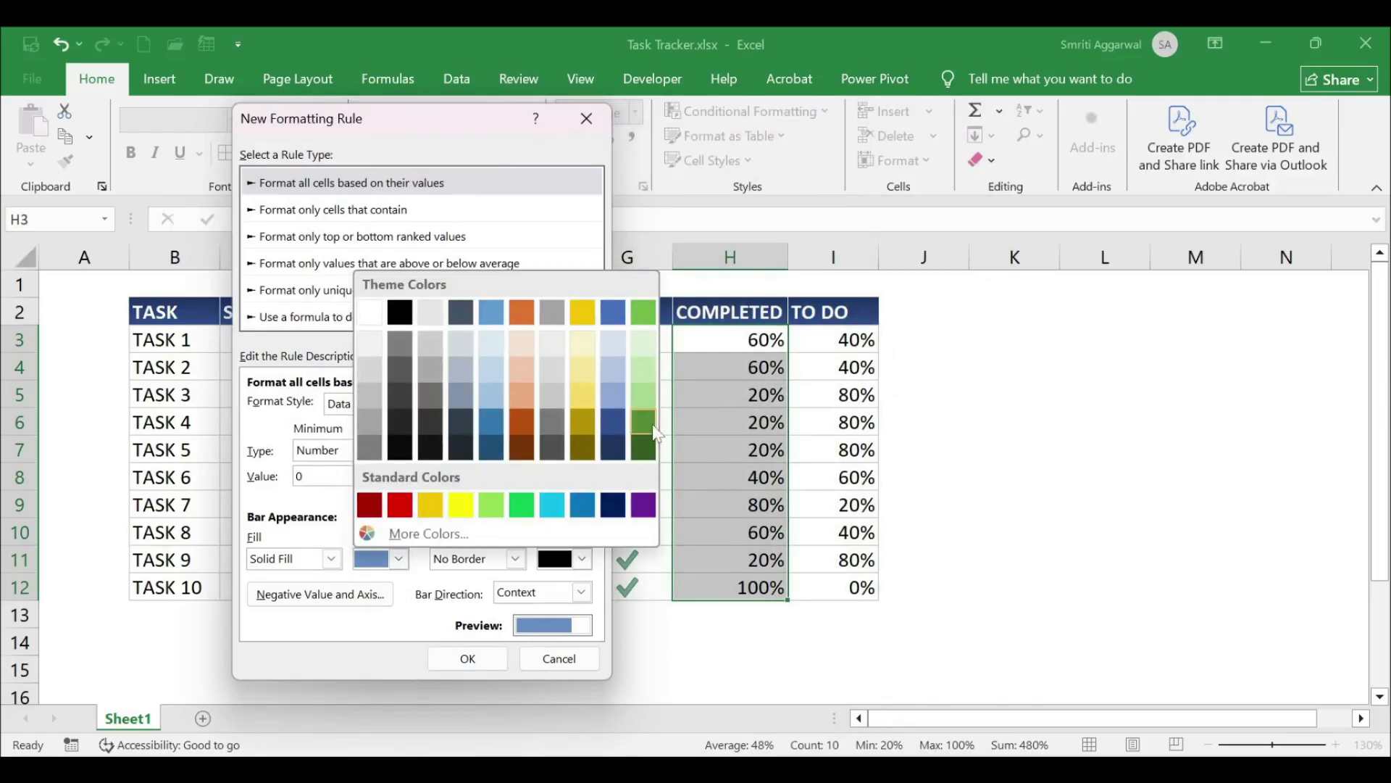
{"action": "left_click", "coordinate": [643, 312]}
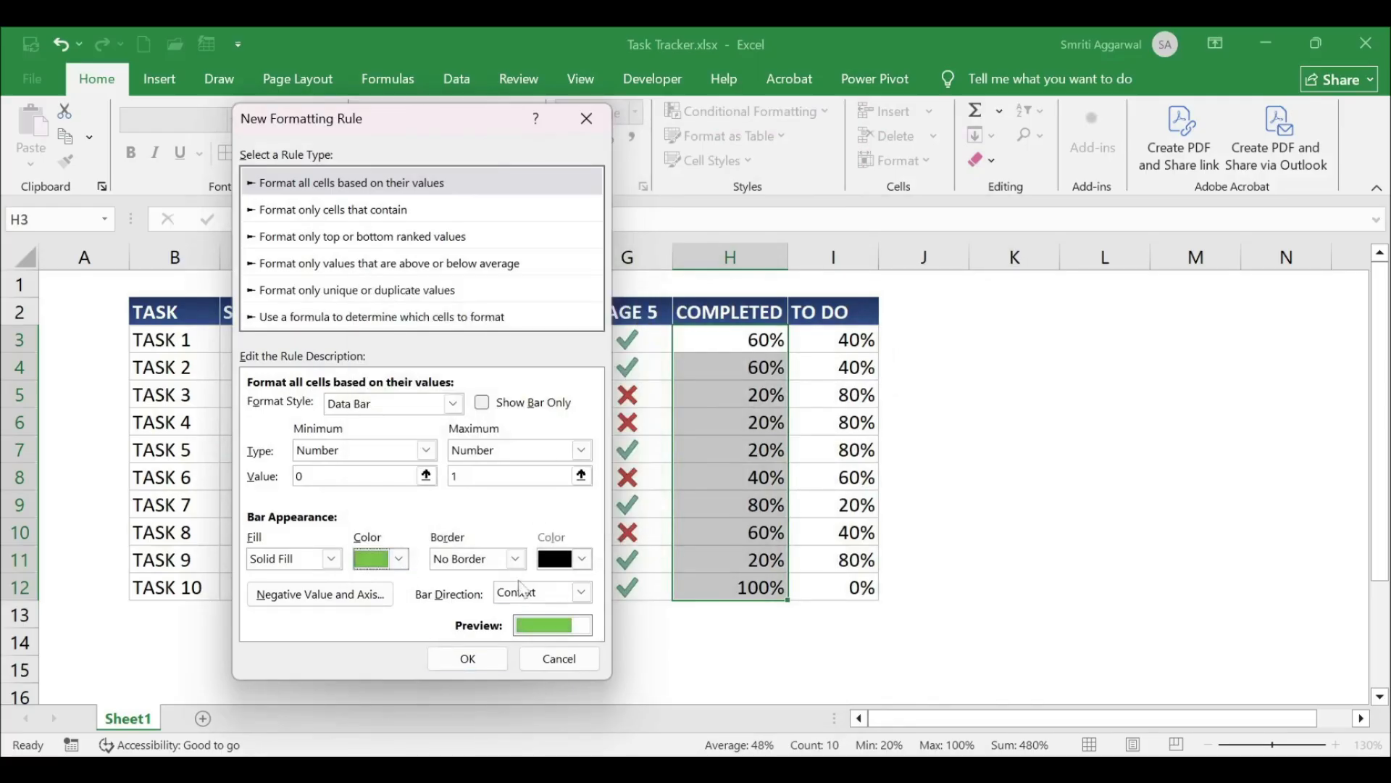
{"action": "left_click", "coordinate": [581, 592]}
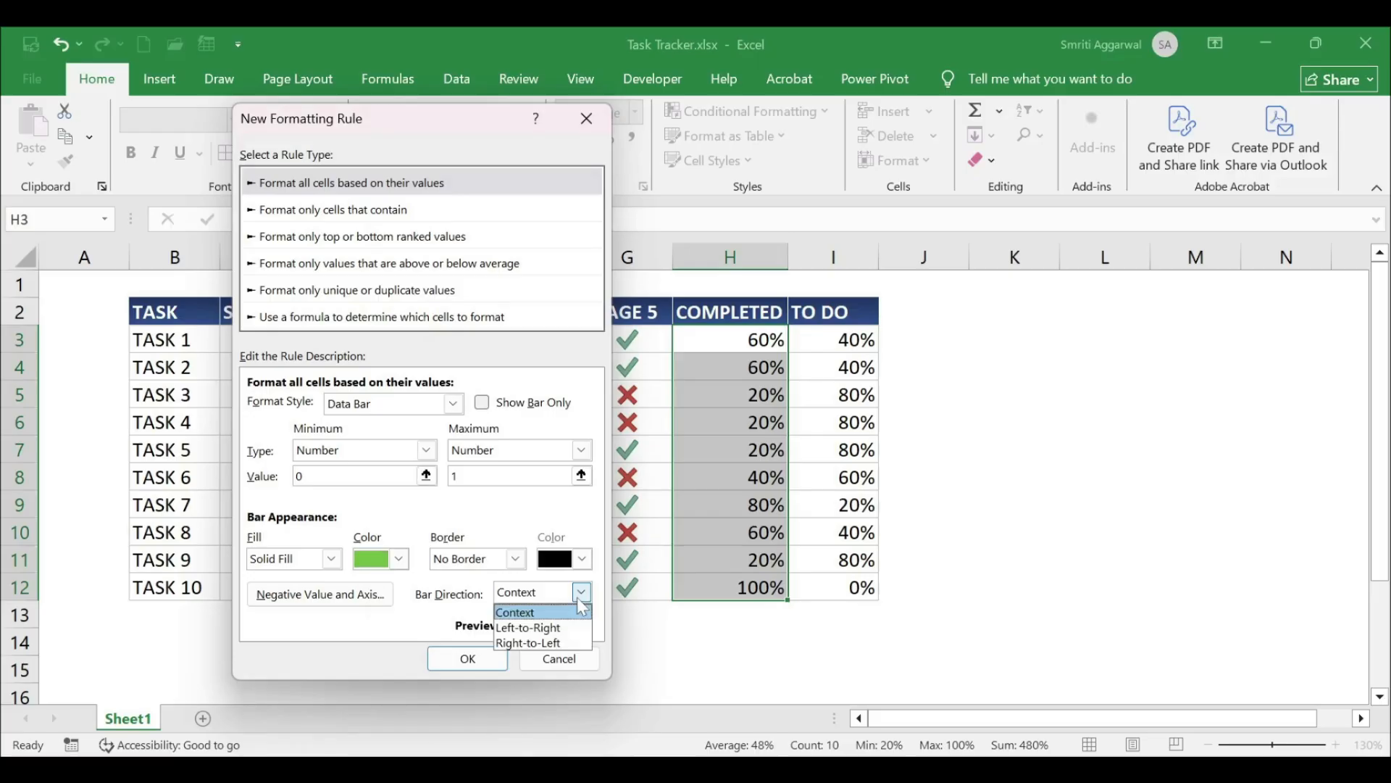
{"action": "left_click", "coordinate": [578, 629]}
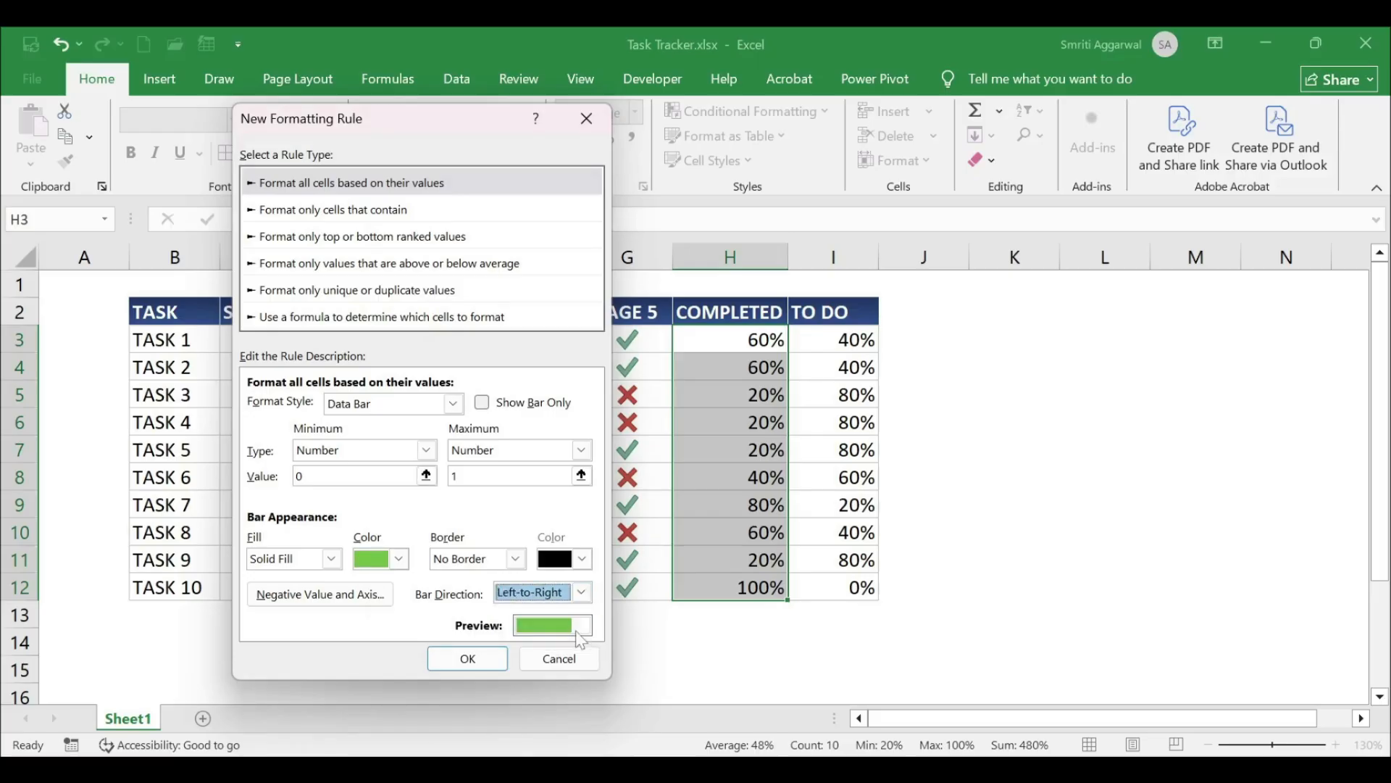
{"action": "left_click", "coordinate": [488, 657]}
{"action": "left_click", "coordinate": [924, 476]}
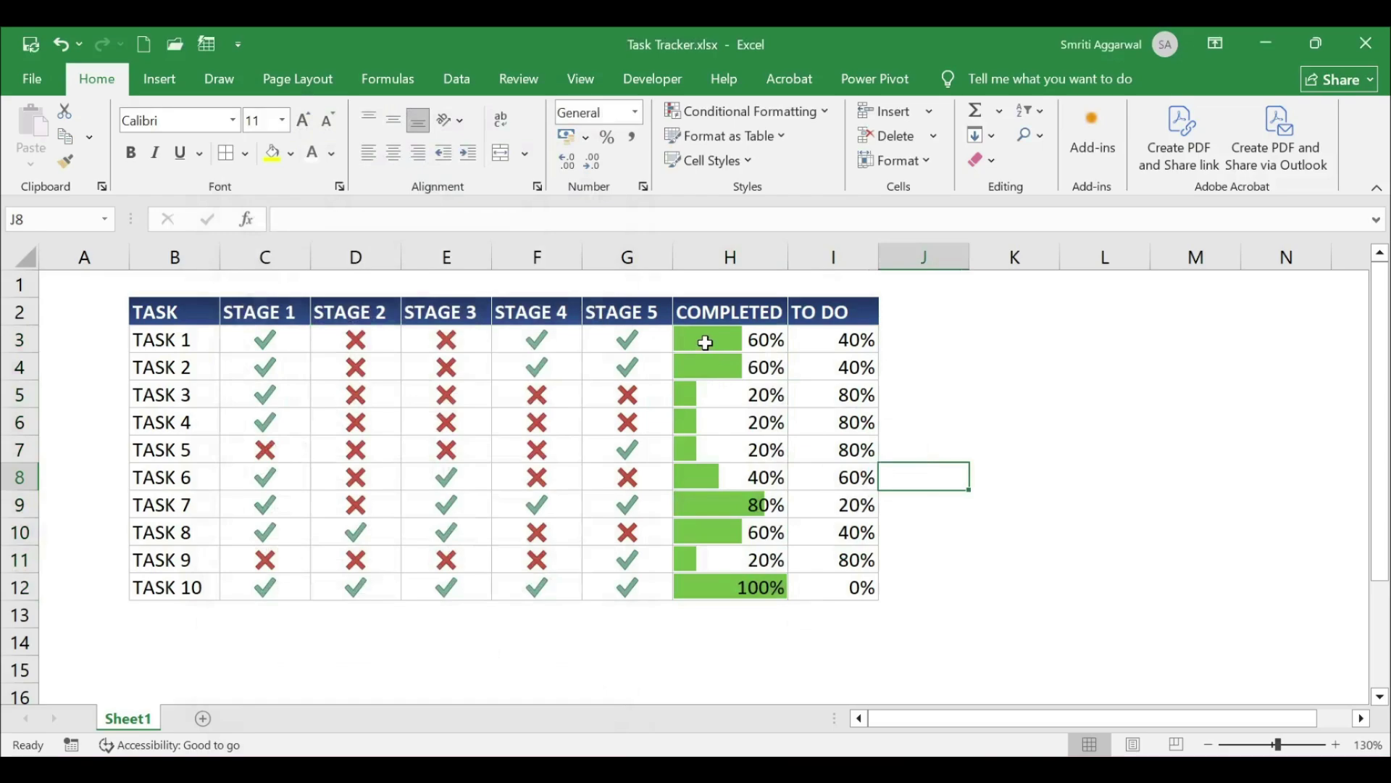
Left-align the COMPLETED percentages in H3:H12 and change their font colour to white
{"action": "left_click", "coordinate": [708, 339]}
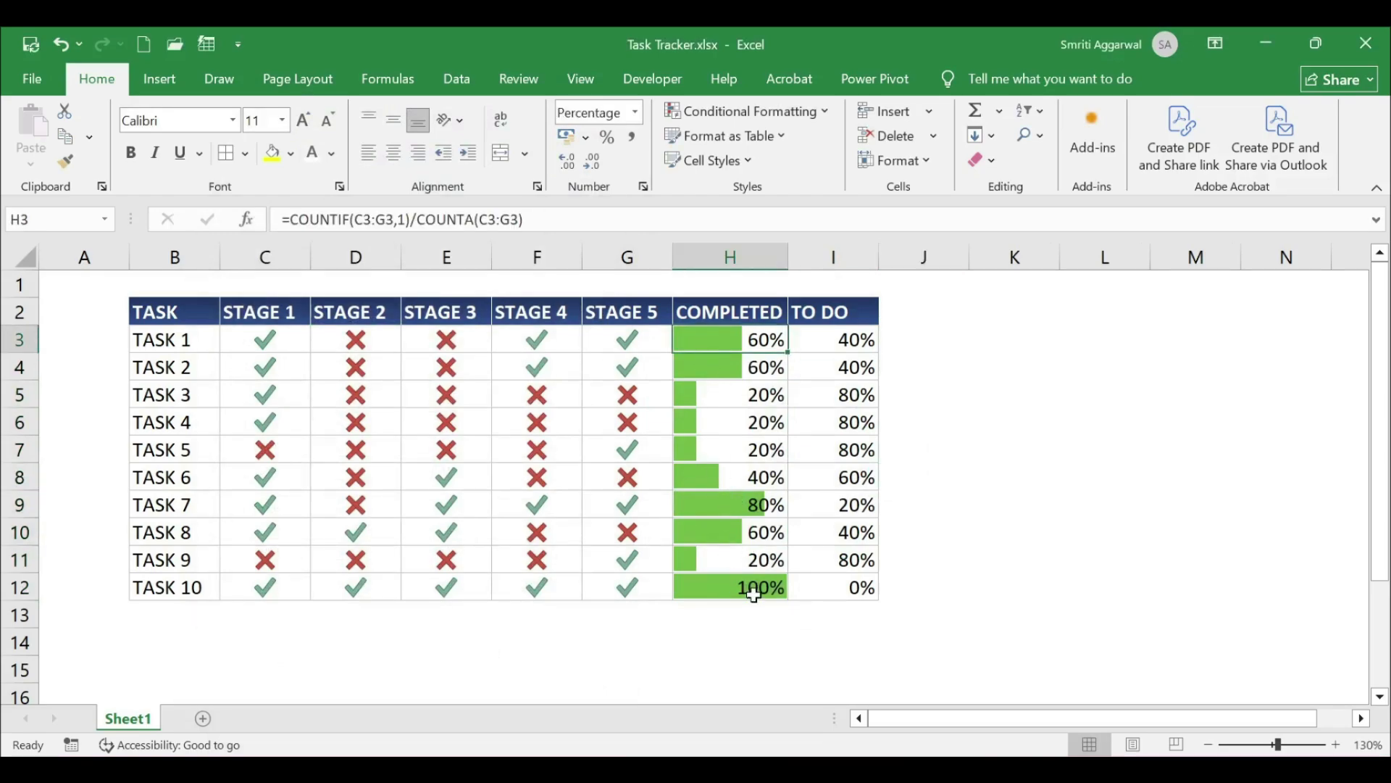
{"action": "left_click_drag", "start_coordinate": [708, 339], "coordinate": [761, 596]}
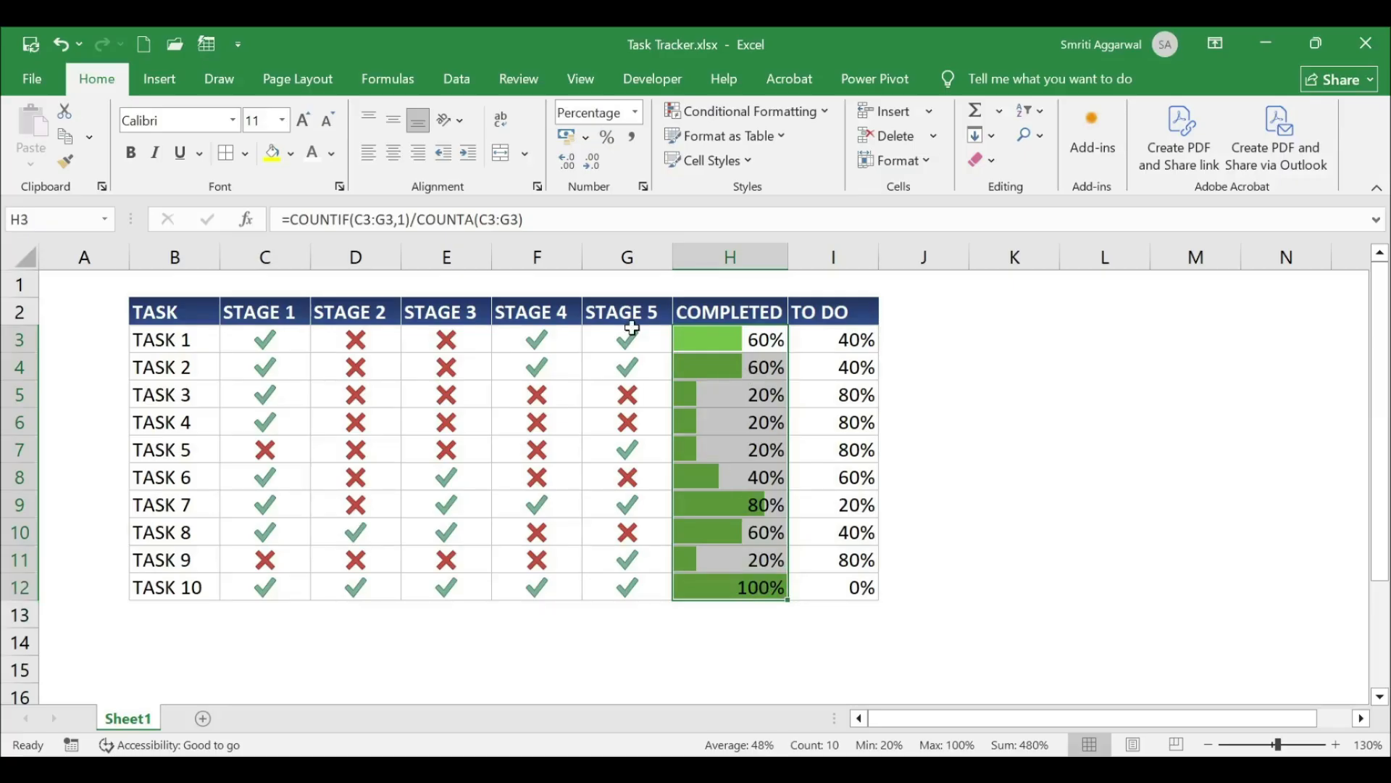
{"action": "left_click", "coordinate": [366, 156]}
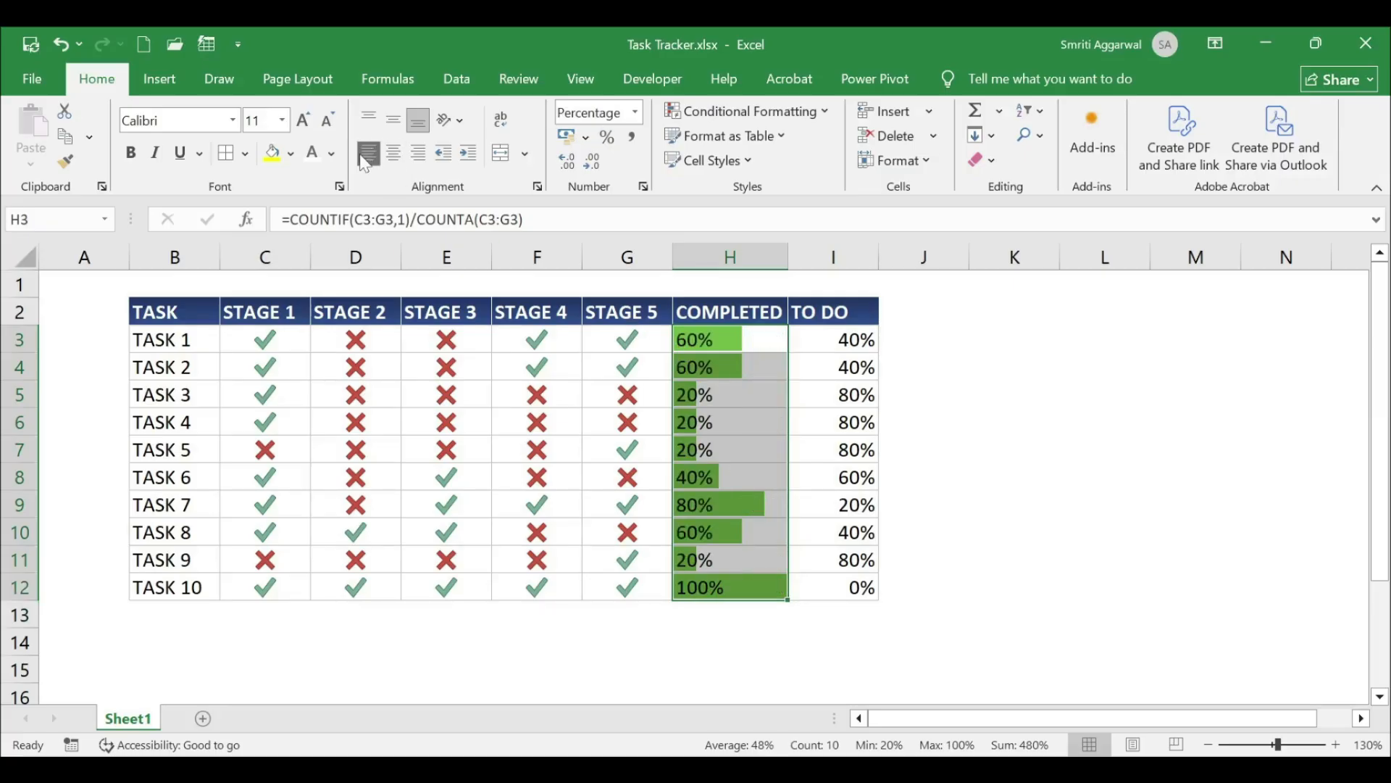
{"action": "left_click", "coordinate": [317, 156]}
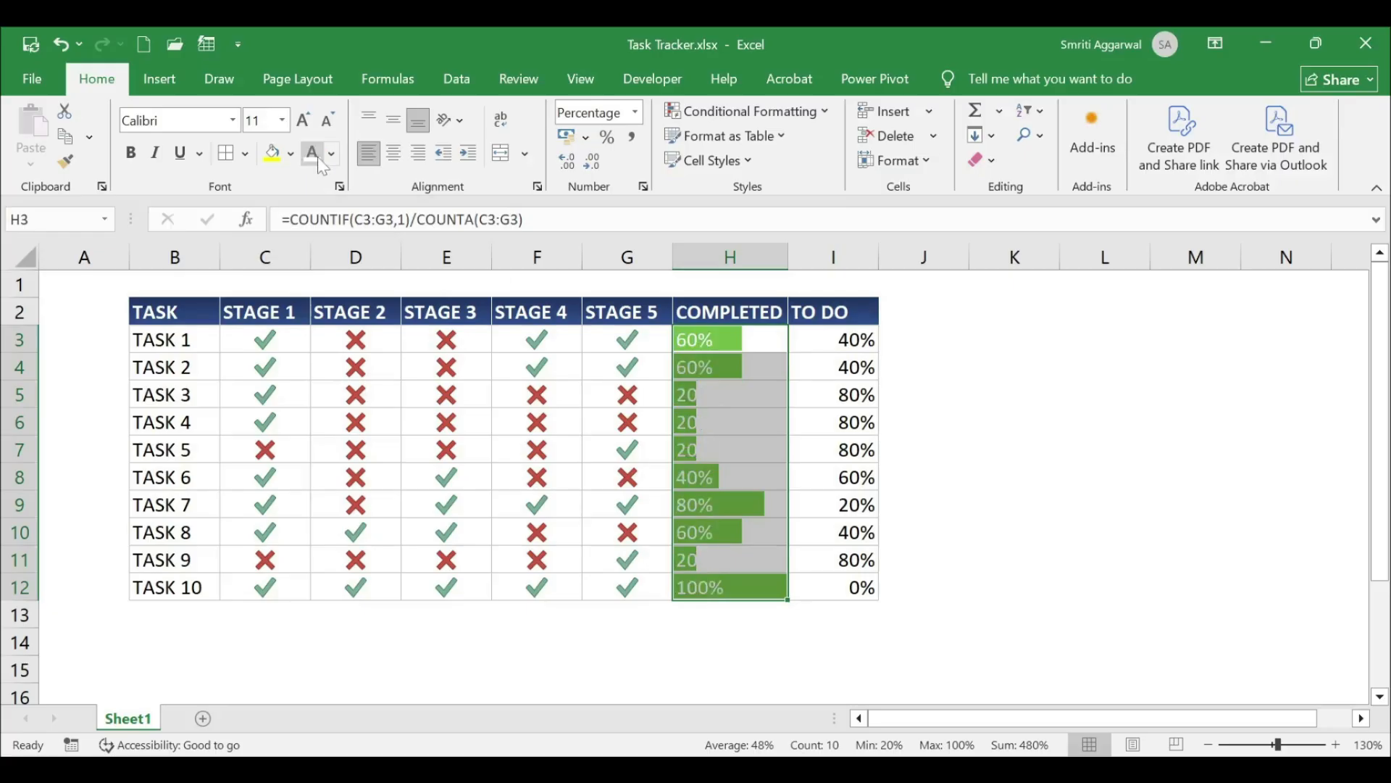
Enter 1 for STAGE 2 of TASK 3 in cell D5
{"action": "left_click", "coordinate": [376, 395]}
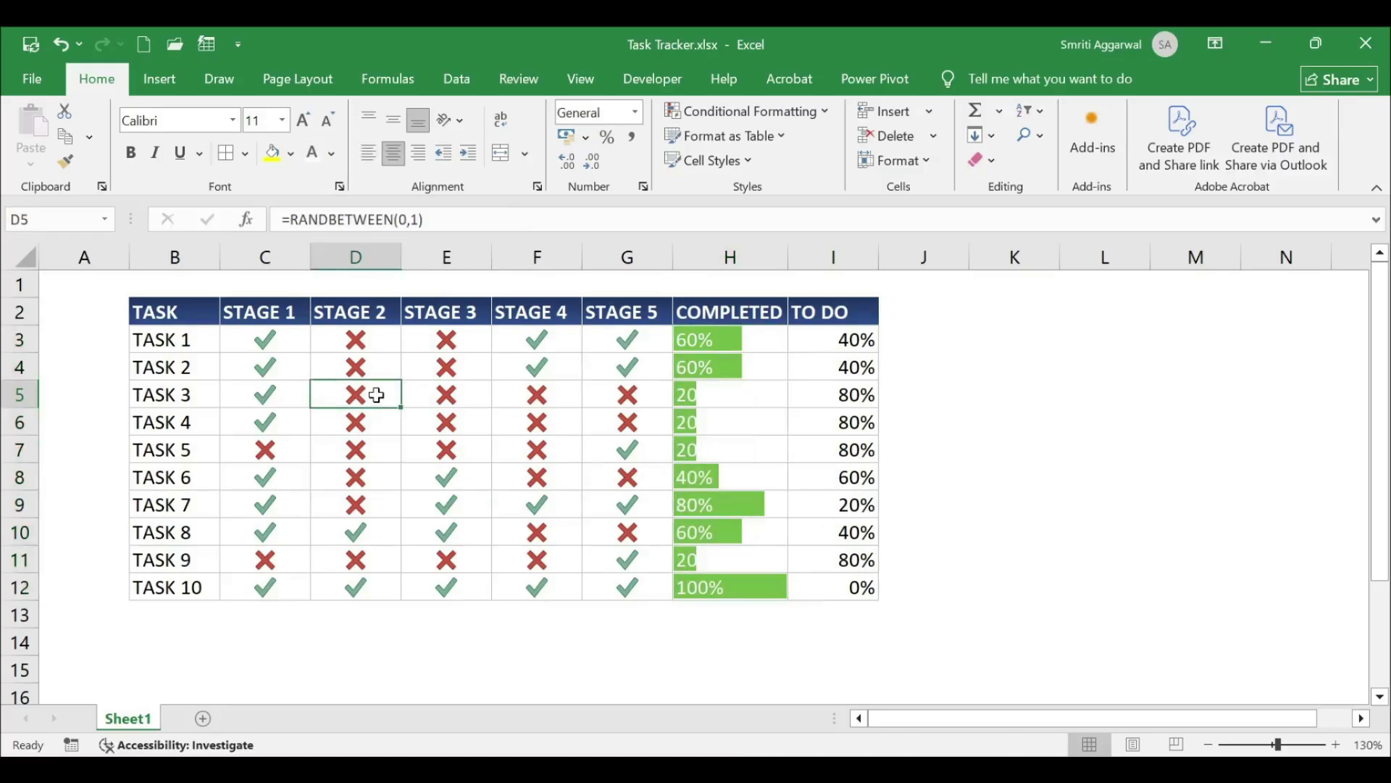
{"action": "type", "text": "1"}
{"action": "key", "text": "Tab"}
Copy the stage cells C3:G12 and paste them over themselves as values to replace the random formulas
{"action": "left_click", "coordinate": [284, 339]}
{"action": "left_click_drag", "start_coordinate": [284, 340], "coordinate": [642, 584]}
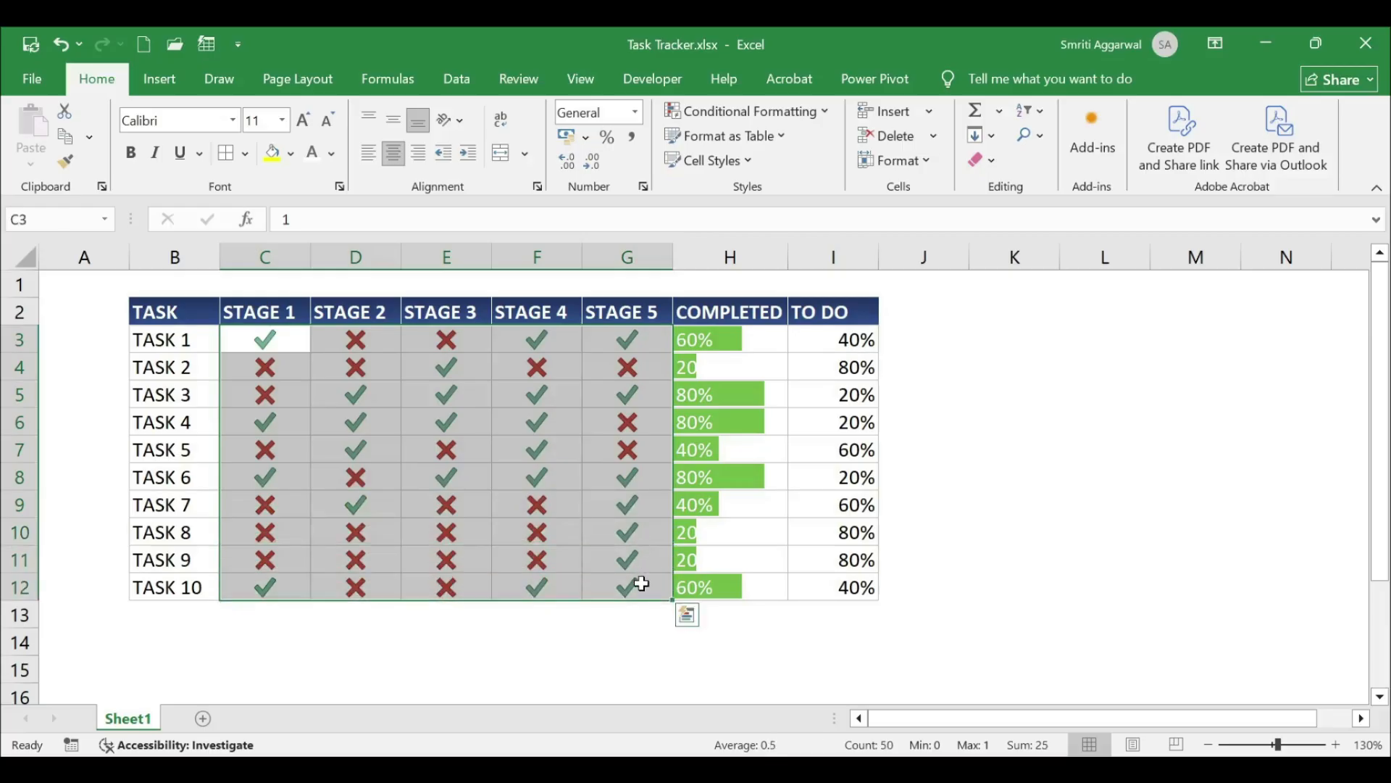
{"action": "key", "text": "ctrl+c"}
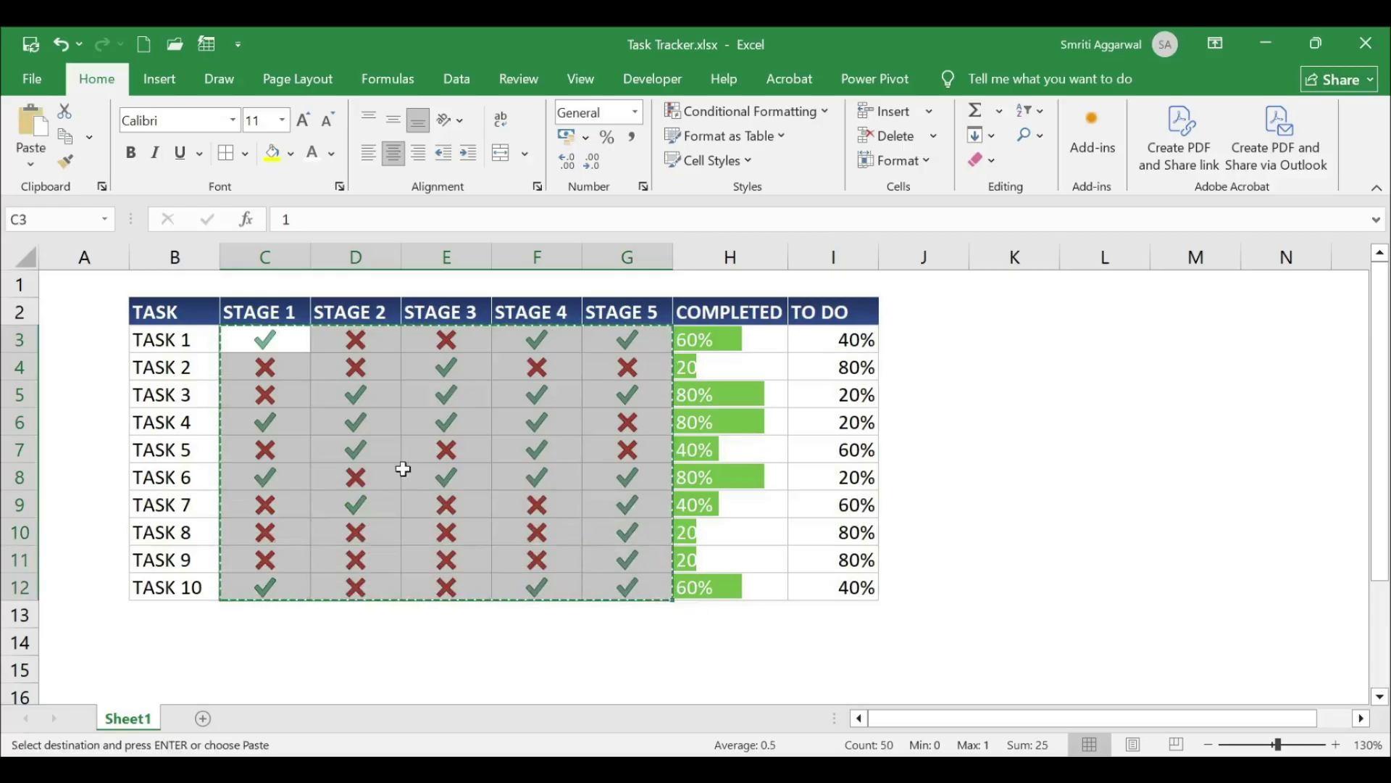
{"action": "right_click", "coordinate": [281, 348]}
{"action": "key", "text": "Escape"}
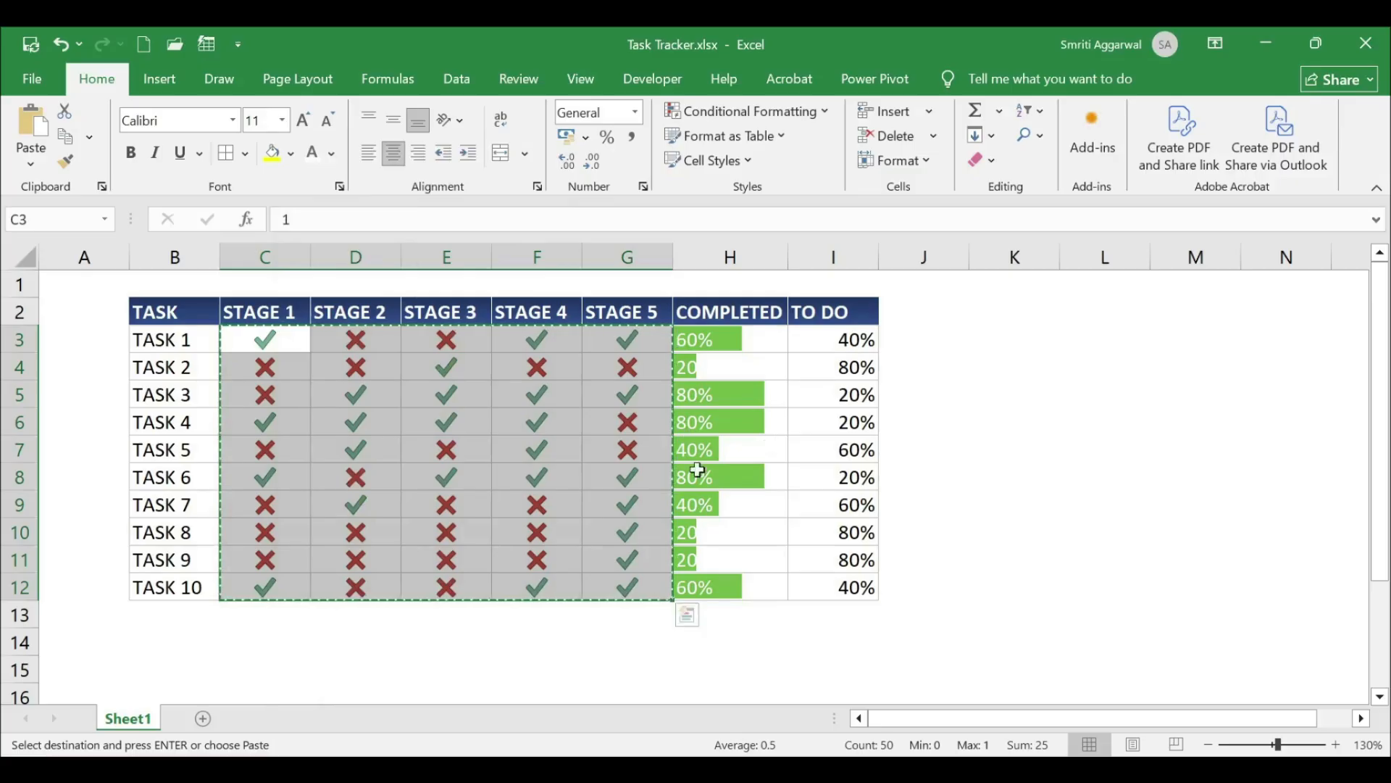
{"action": "right_click", "coordinate": [279, 349]}
{"action": "left_click", "coordinate": [355, 351]}
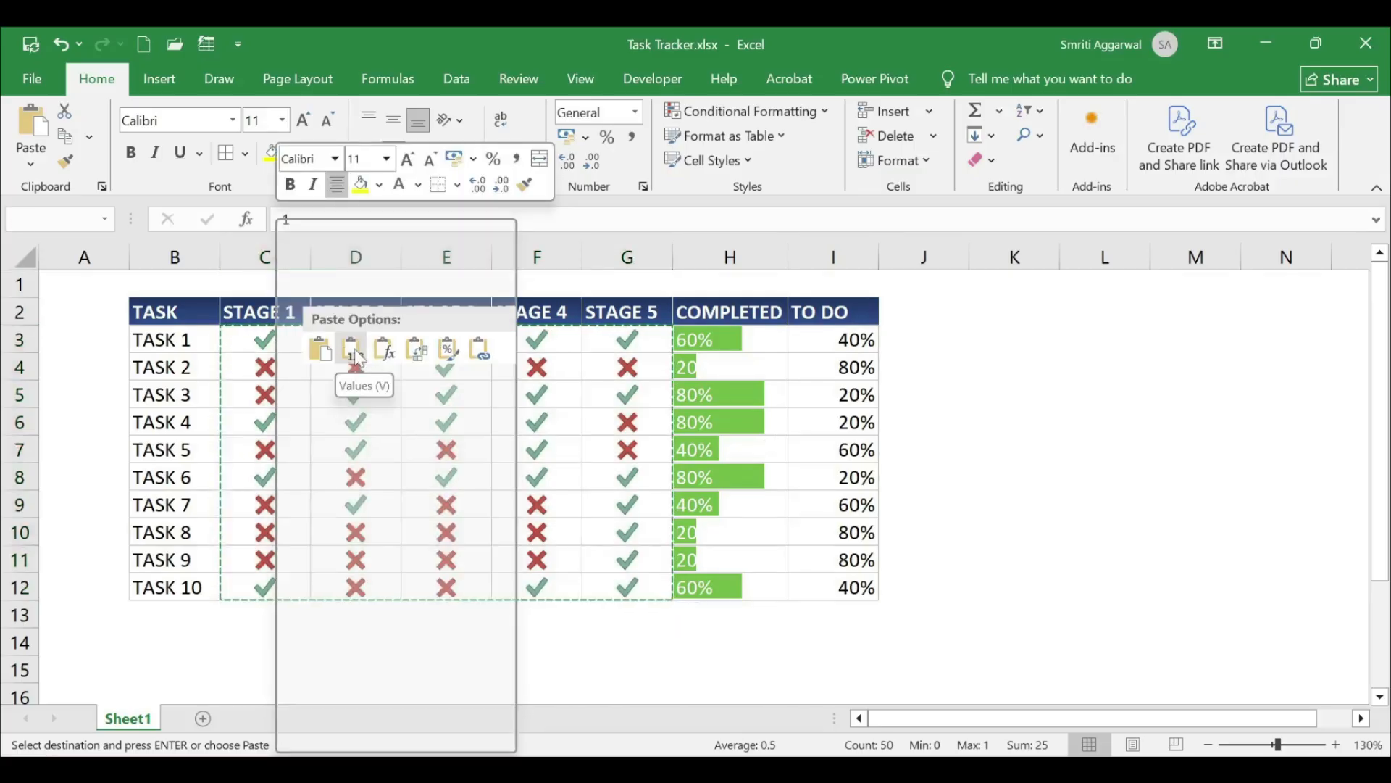
Make the COMPLETED percentages in H3:H12 bold
{"action": "left_click", "coordinate": [354, 442]}
{"action": "left_click_drag", "start_coordinate": [695, 341], "coordinate": [689, 583]}
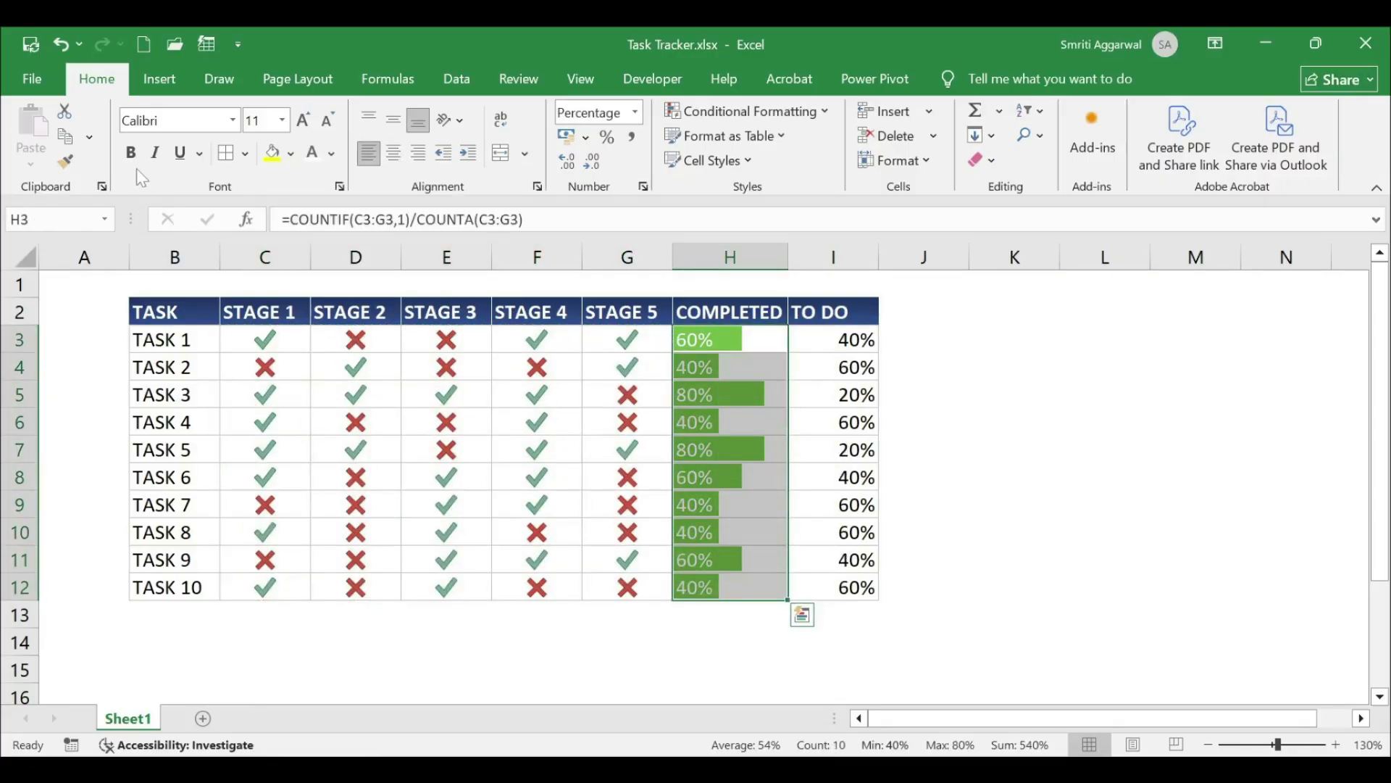
{"action": "left_click", "coordinate": [406, 578]}
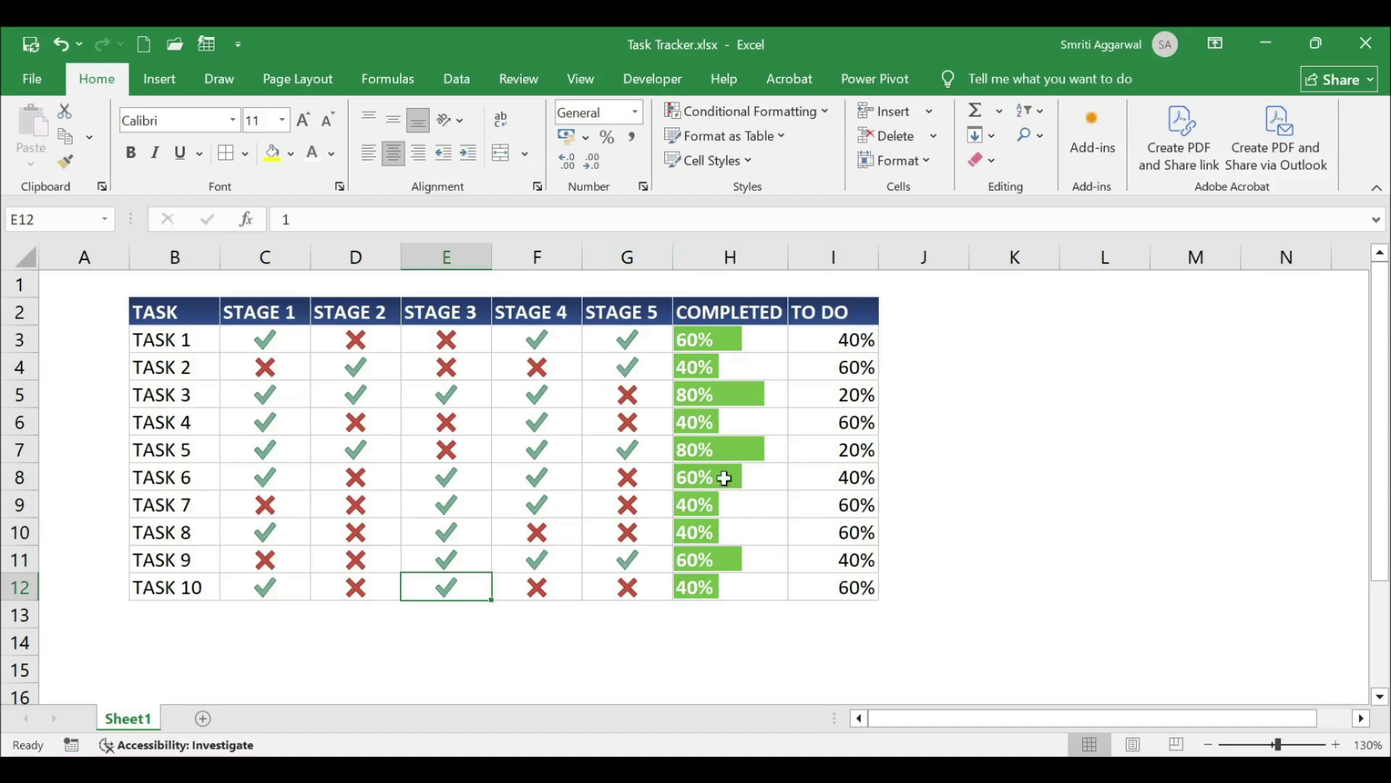
Start a new data bar conditional formatting rule with custom settings for the TO DO values in I3:I12
{"action": "left_click_drag", "start_coordinate": [813, 340], "coordinate": [817, 594]}
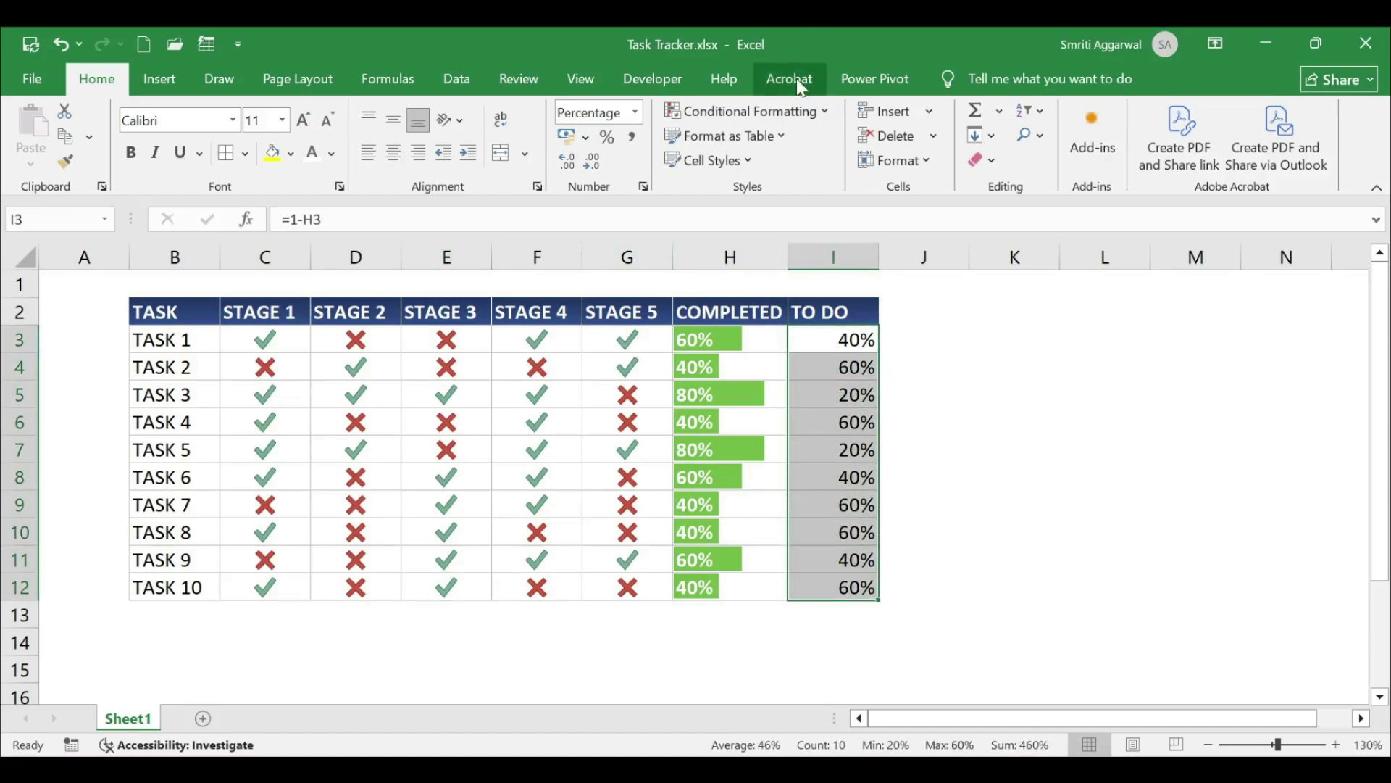
{"action": "left_click", "coordinate": [799, 113]}
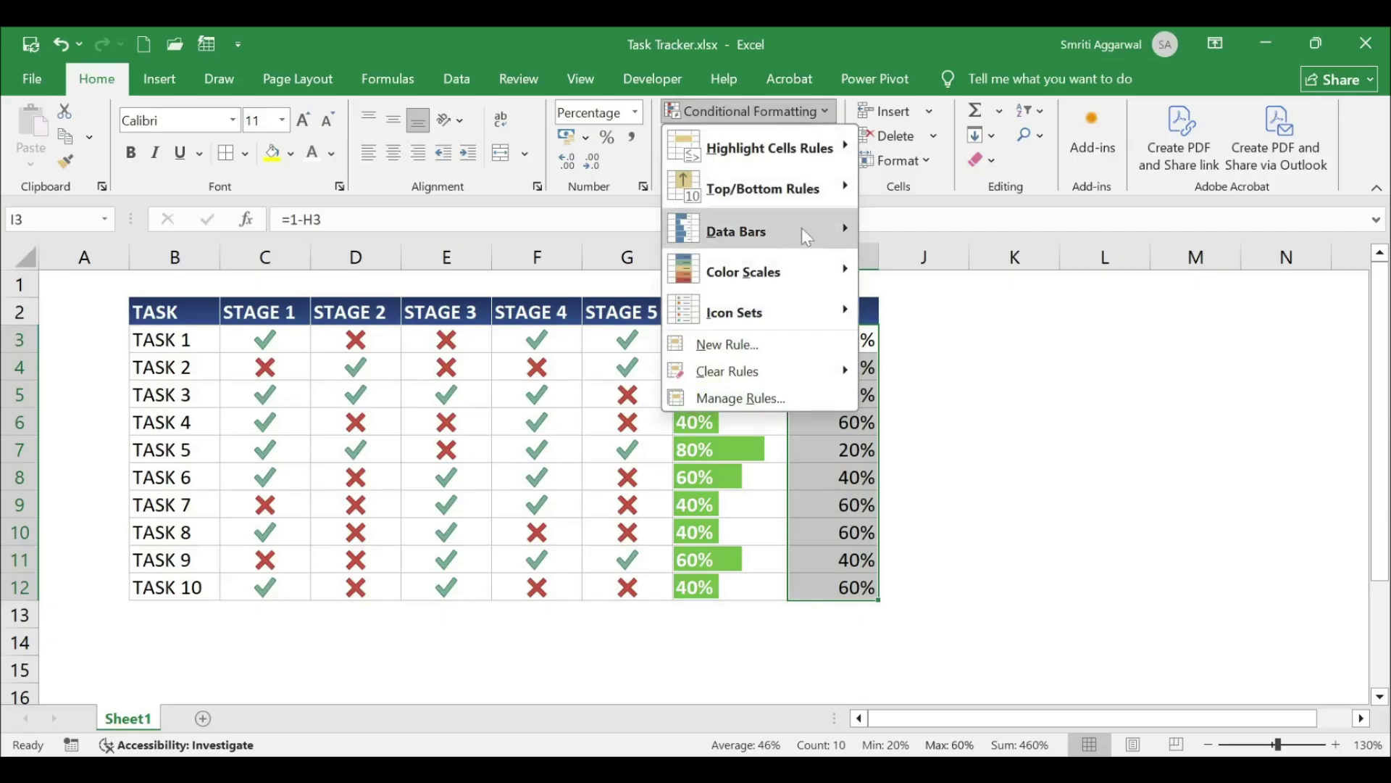
{"action": "mouse_move", "coordinate": [801, 228]}
{"action": "left_click", "coordinate": [899, 407]}
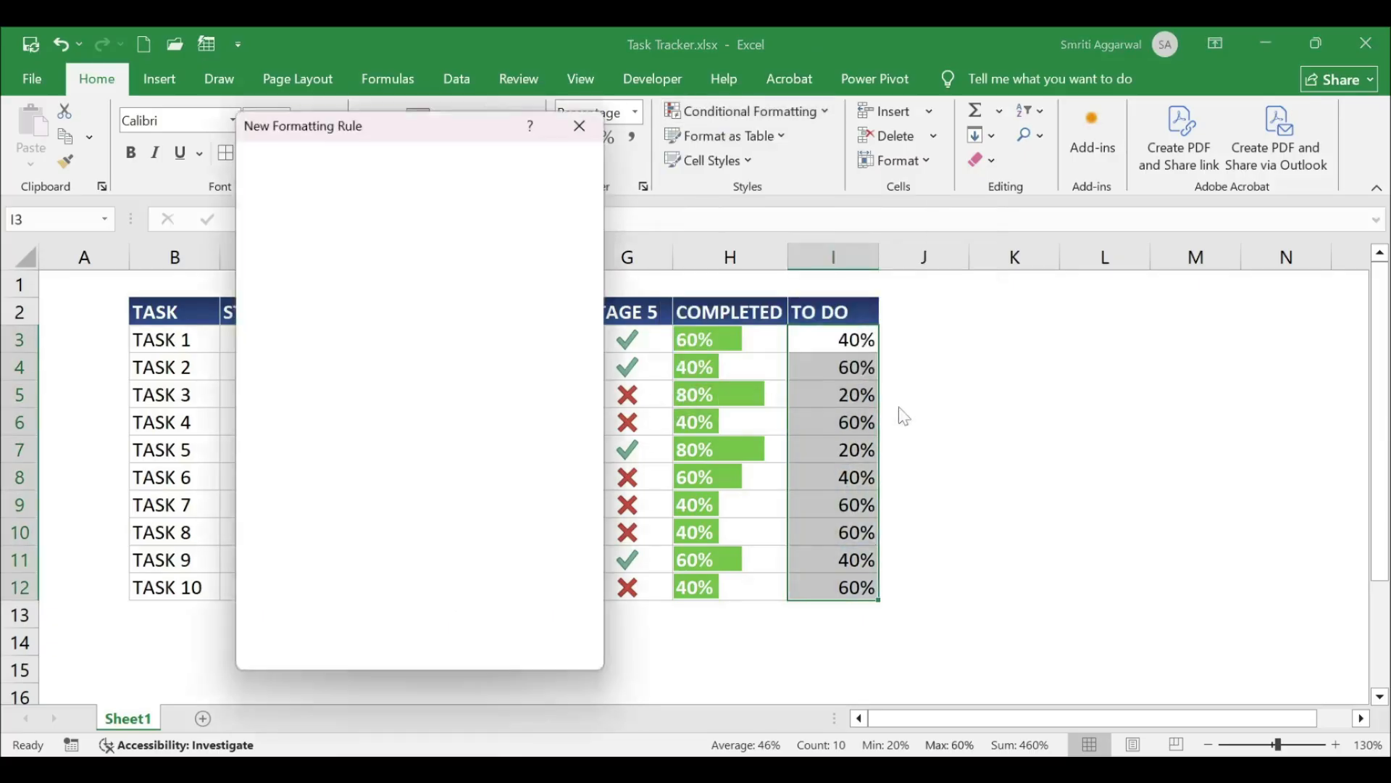
Set the TO DO data bar's minimum and maximum types to Number, with a maximum value of 1
{"action": "left_click", "coordinate": [427, 450]}
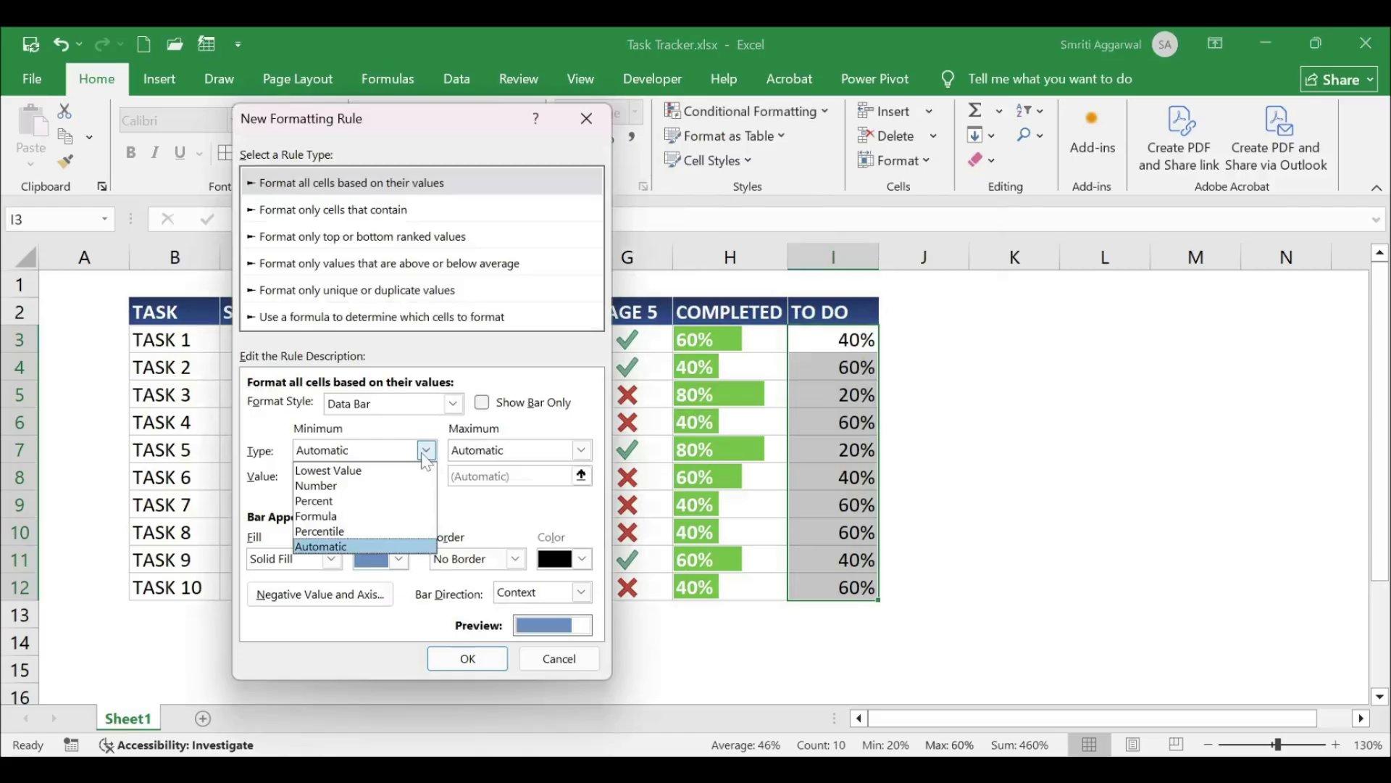
{"action": "left_click", "coordinate": [384, 488]}
{"action": "left_click", "coordinate": [581, 450]}
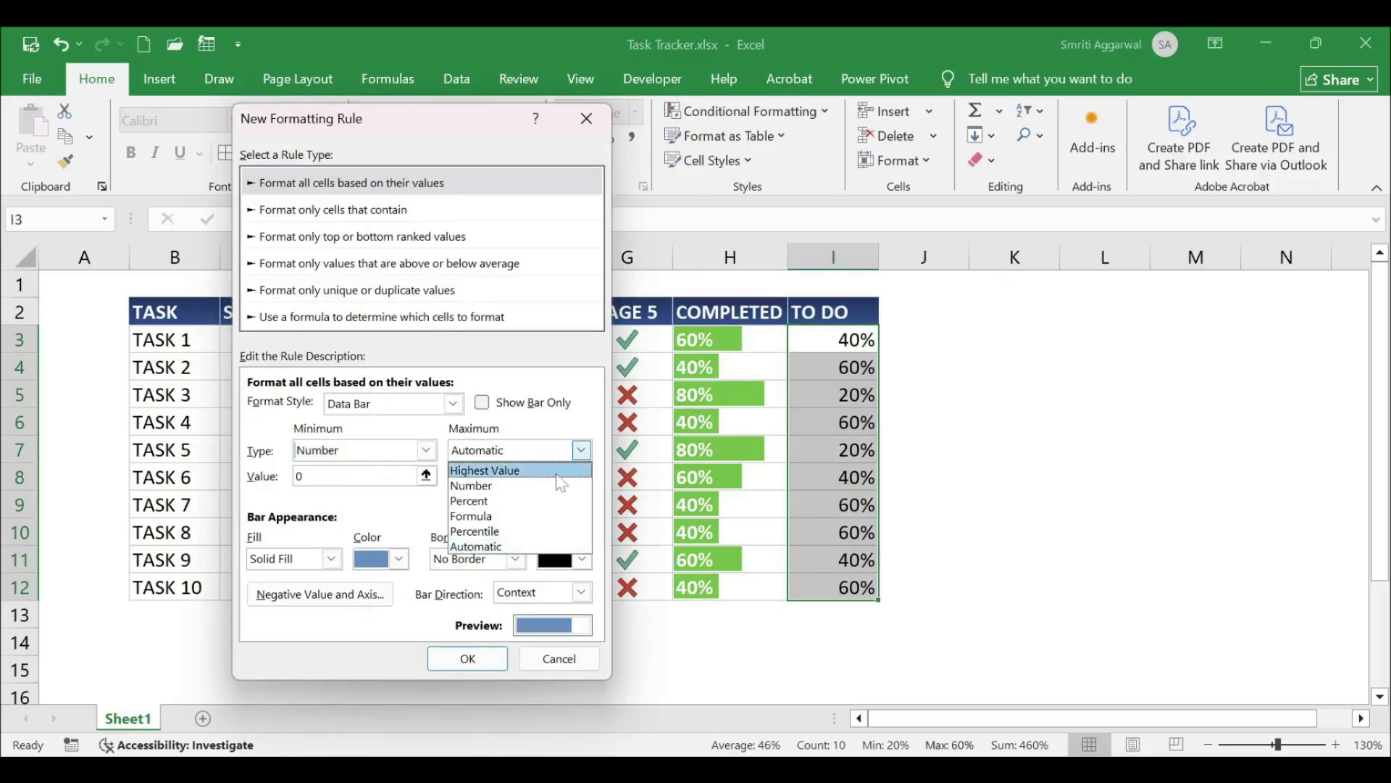
{"action": "left_click", "coordinate": [553, 486]}
{"action": "left_click", "coordinate": [461, 478]}
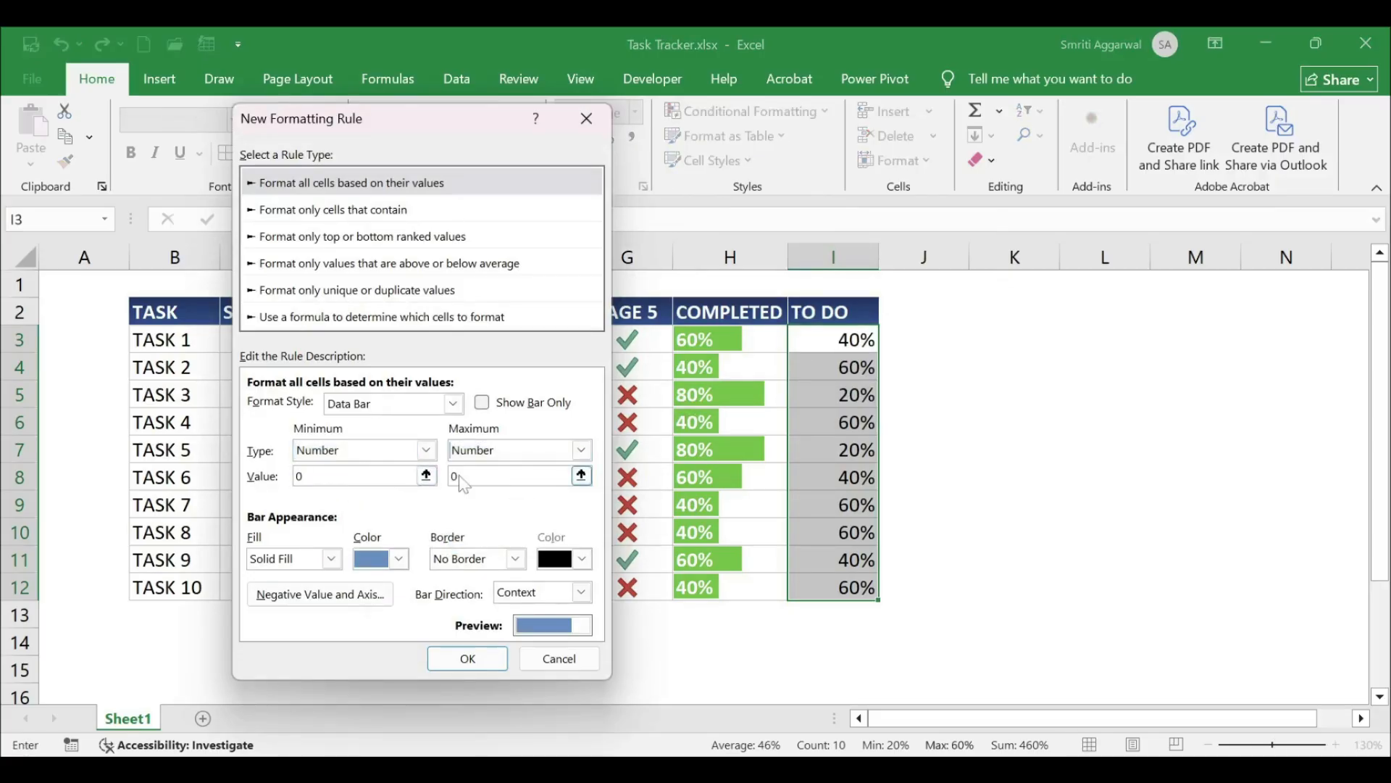
{"action": "type", "text": "1"}
Give the TO DO data bars a solid red colour and a Right-to-Left direction, and apply the rule
{"action": "left_click", "coordinate": [399, 559]}
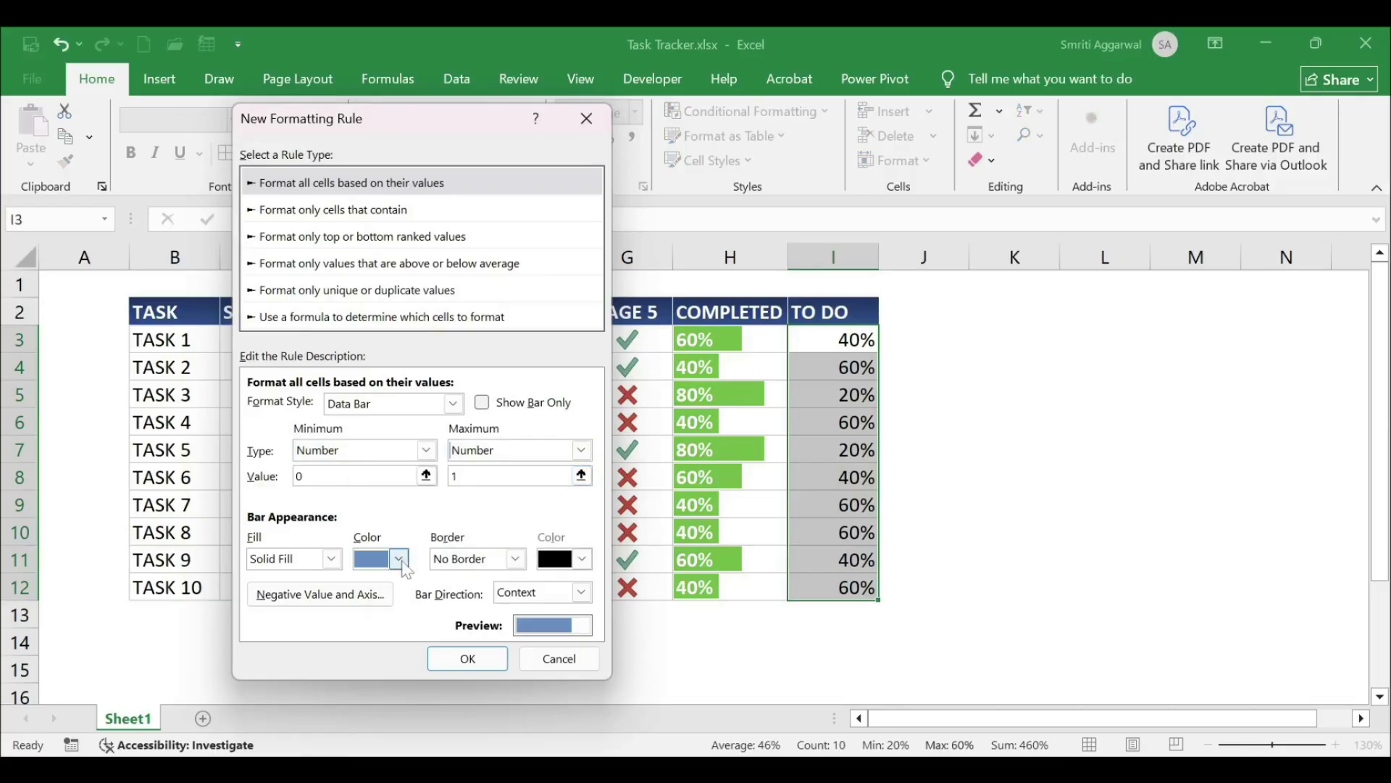
{"action": "left_click", "coordinate": [400, 505]}
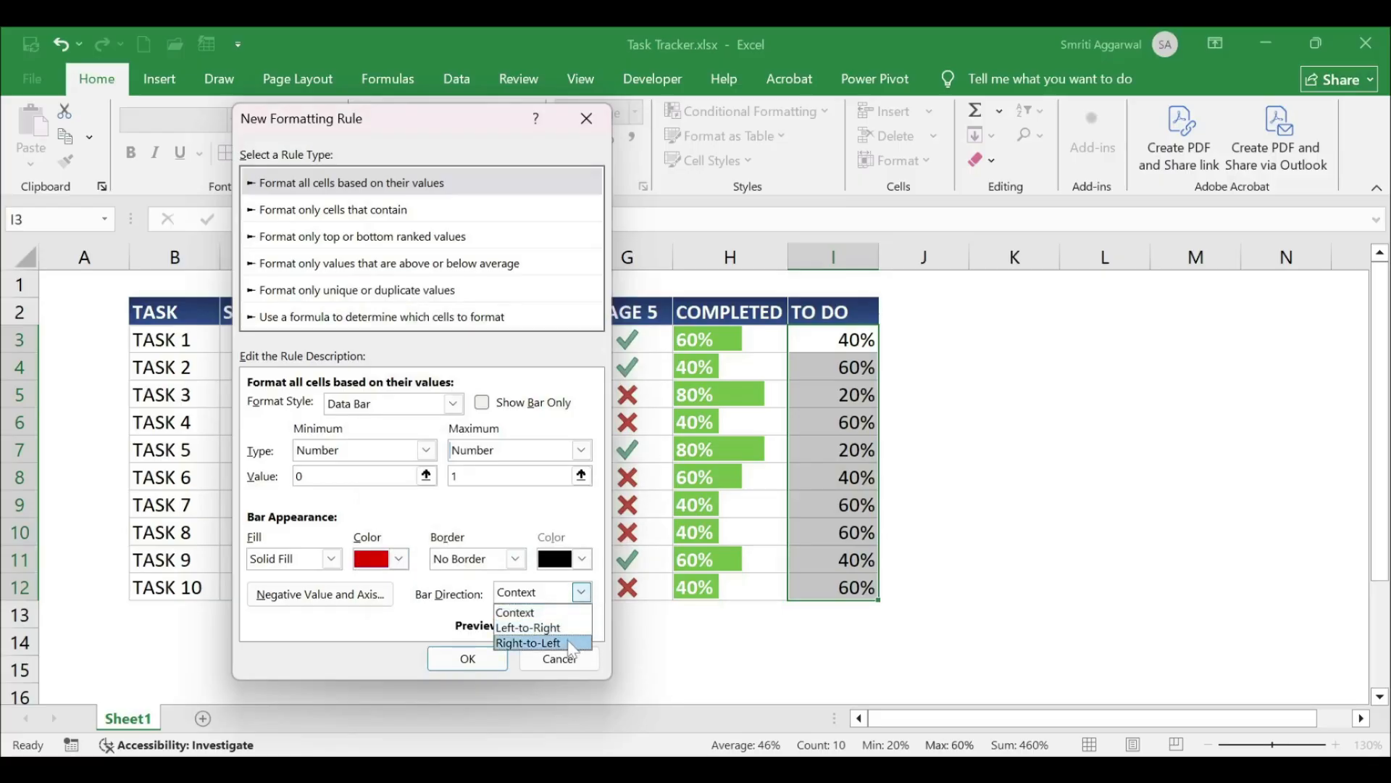
{"action": "left_click", "coordinate": [571, 642]}
{"action": "left_click", "coordinate": [476, 661]}
Widen the TO DO and COMPLETED columns to give the data bars more room
{"action": "left_click_drag", "start_coordinate": [879, 257], "coordinate": [910, 257]}
{"action": "left_click_drag", "start_coordinate": [789, 257], "coordinate": [824, 256]}
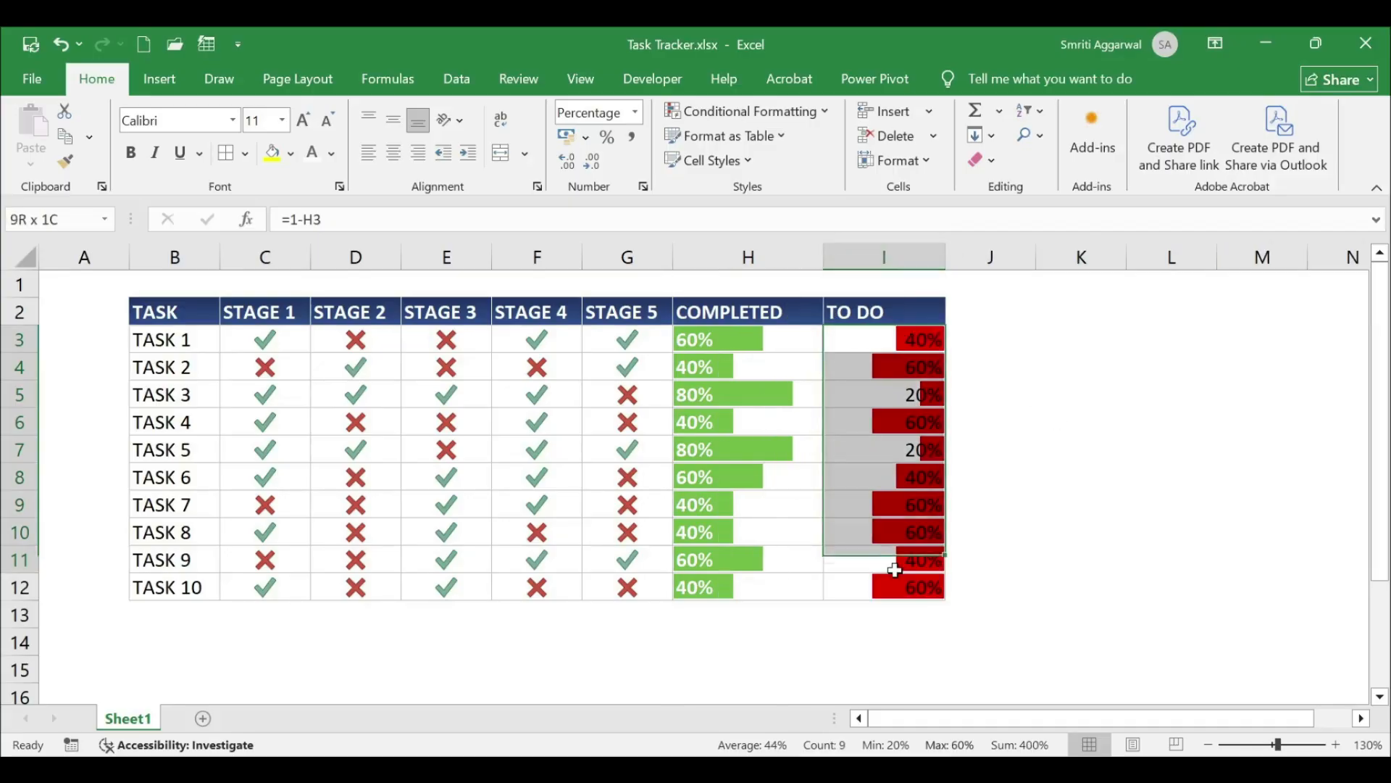
Left-align the TO DO percentages in I3:I12 and format them as bold red text
{"action": "left_click", "coordinate": [367, 154]}
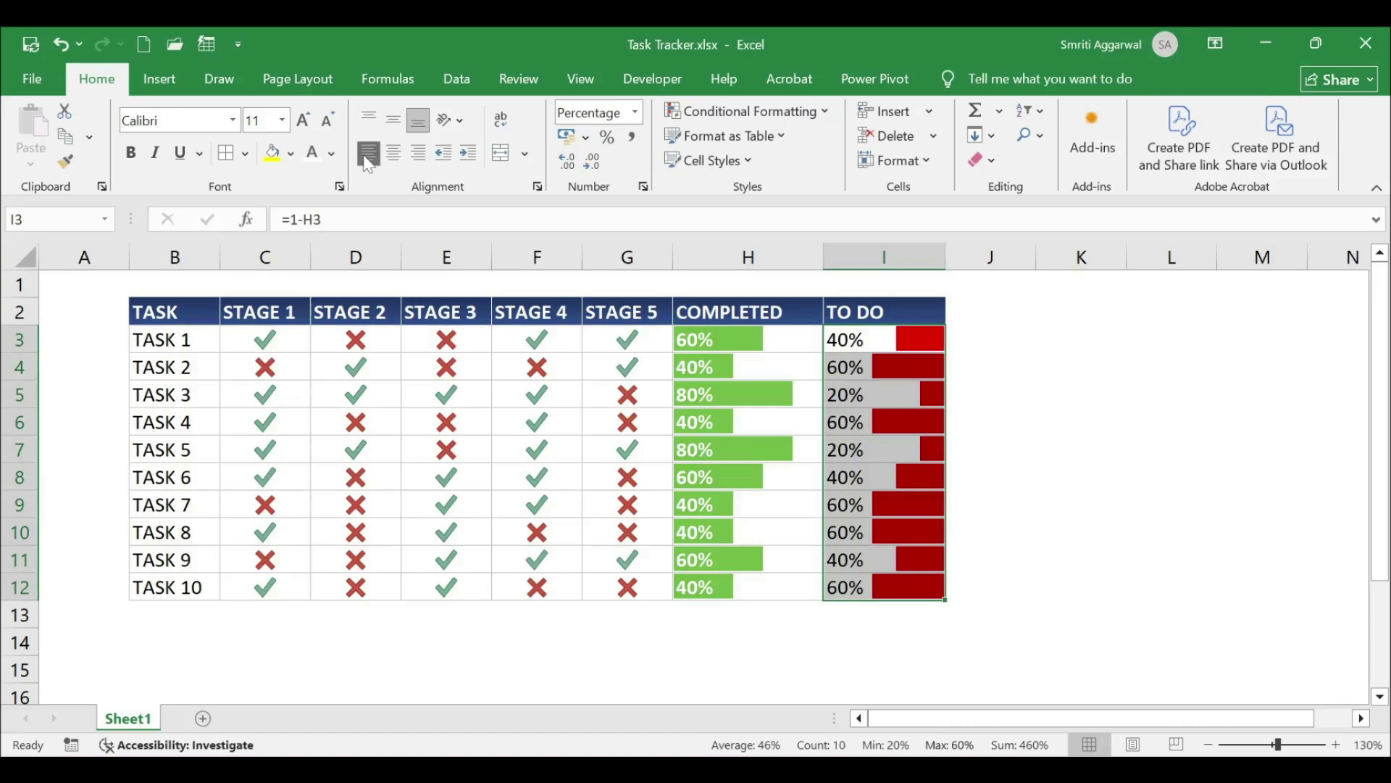
{"action": "left_click", "coordinate": [333, 155]}
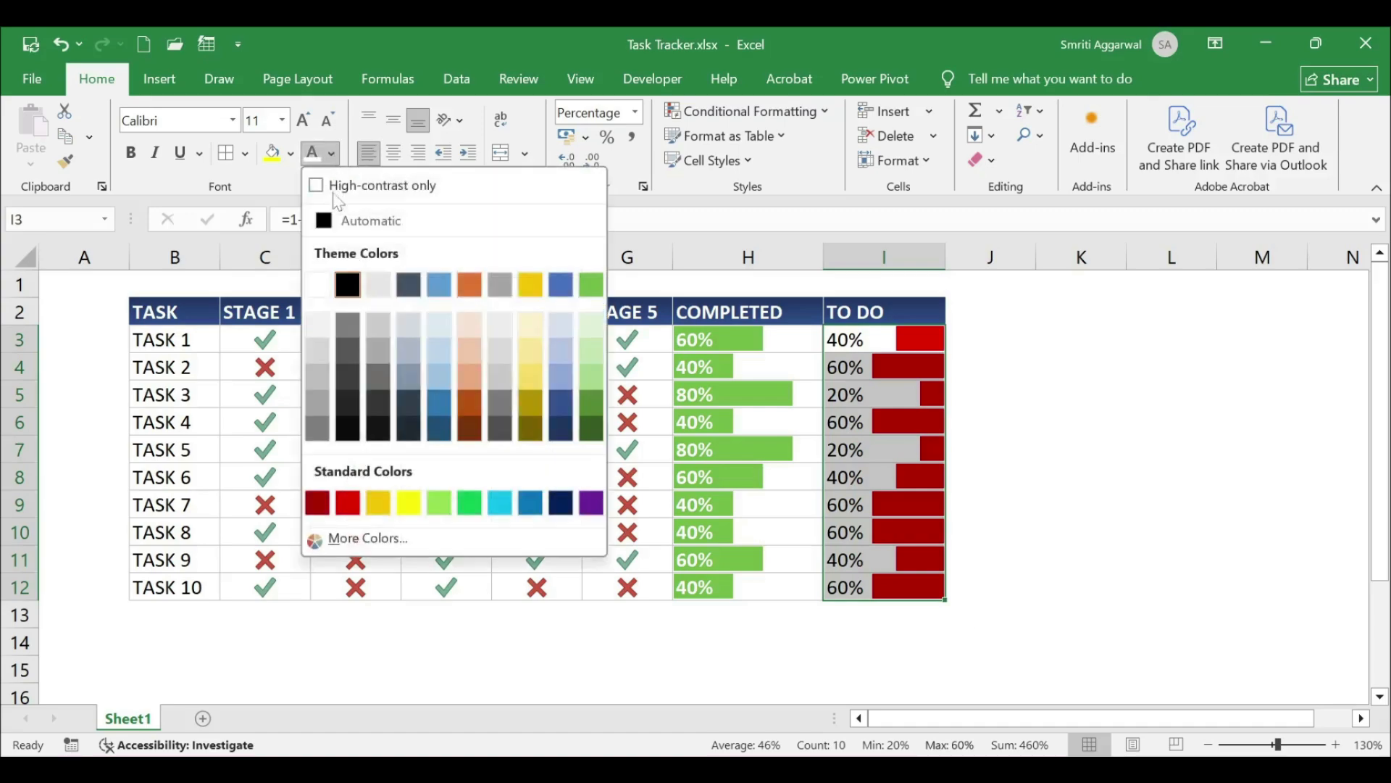
{"action": "left_click", "coordinate": [349, 508]}
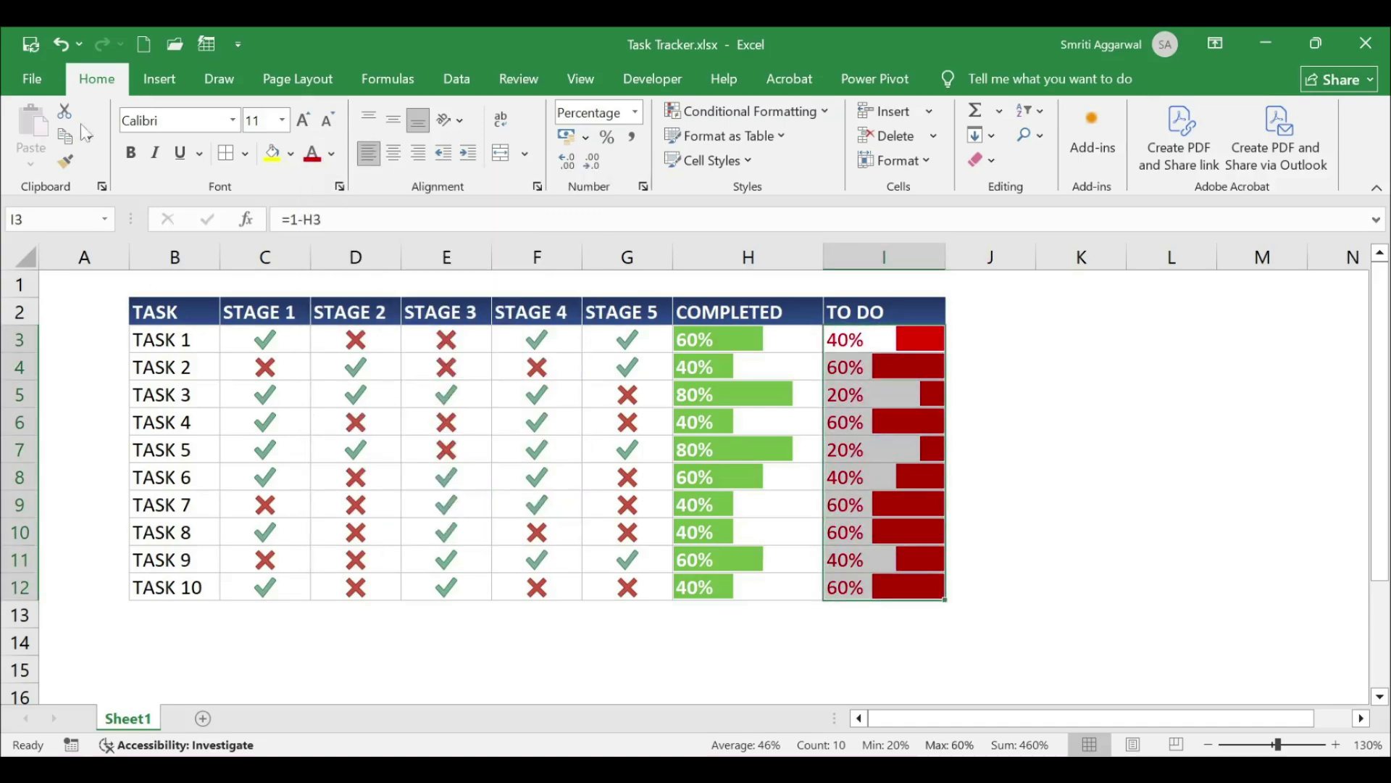
{"action": "left_click", "coordinate": [1062, 453]}
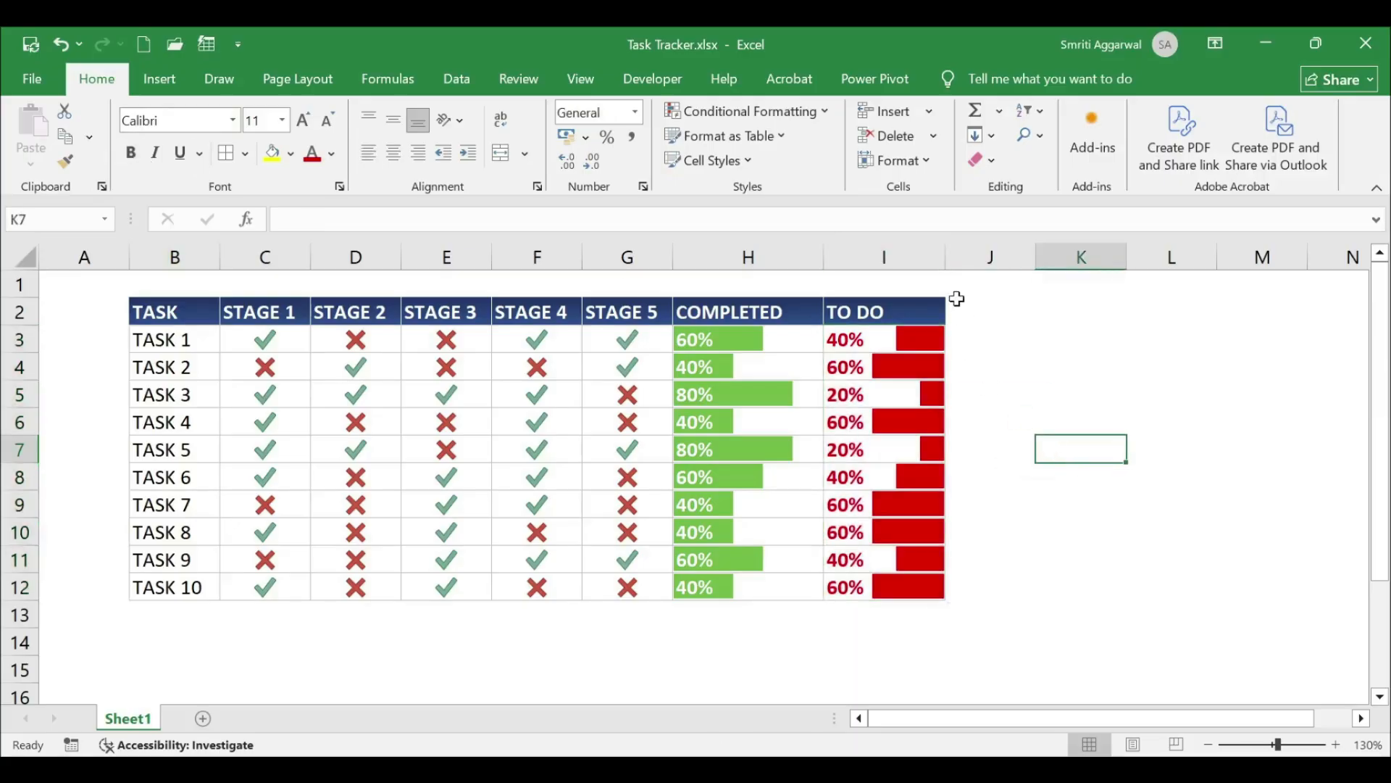
Widen the TO DO column (I) a little further
{"action": "left_click_drag", "start_coordinate": [946, 255], "coordinate": [981, 255]}
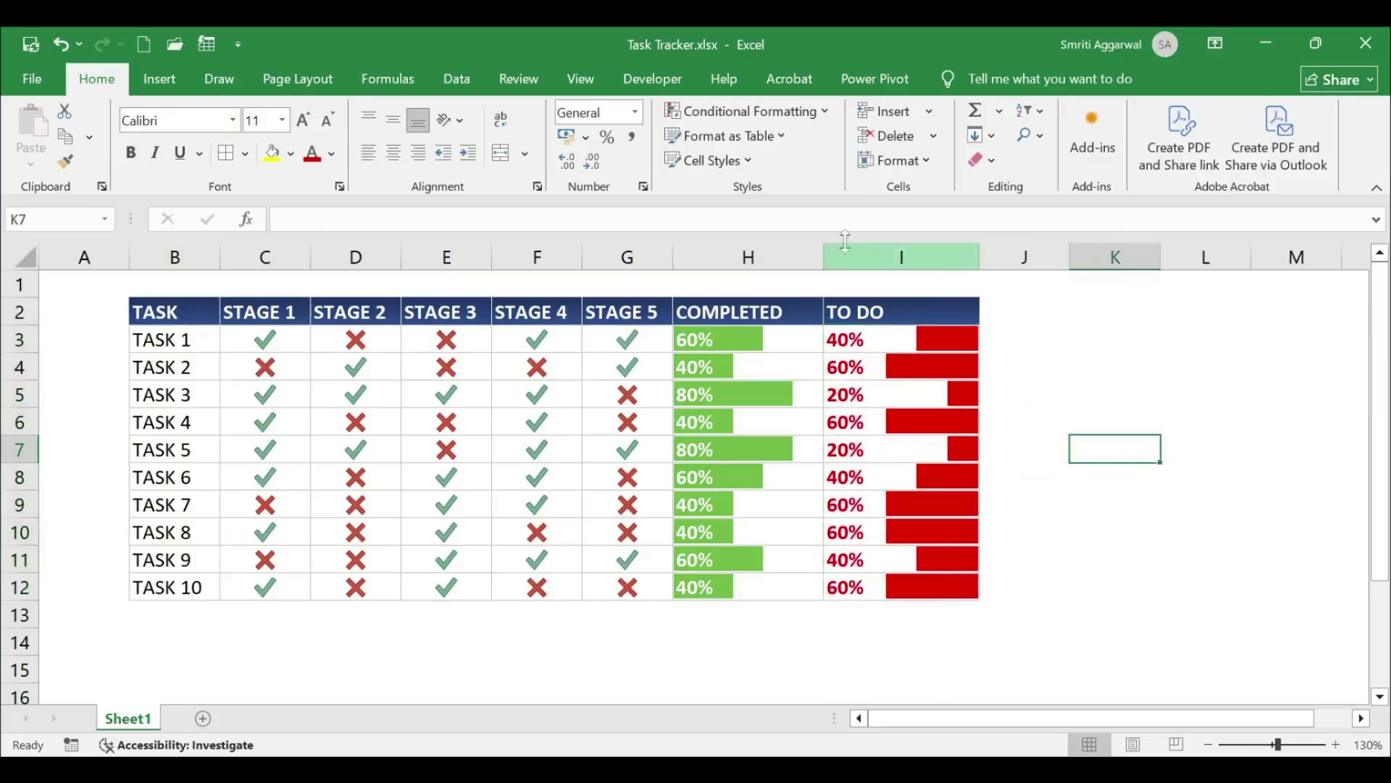
{"action": "key", "text": "Up"}
{"action": "key", "text": "Up"}
{"action": "key", "text": "Up"}
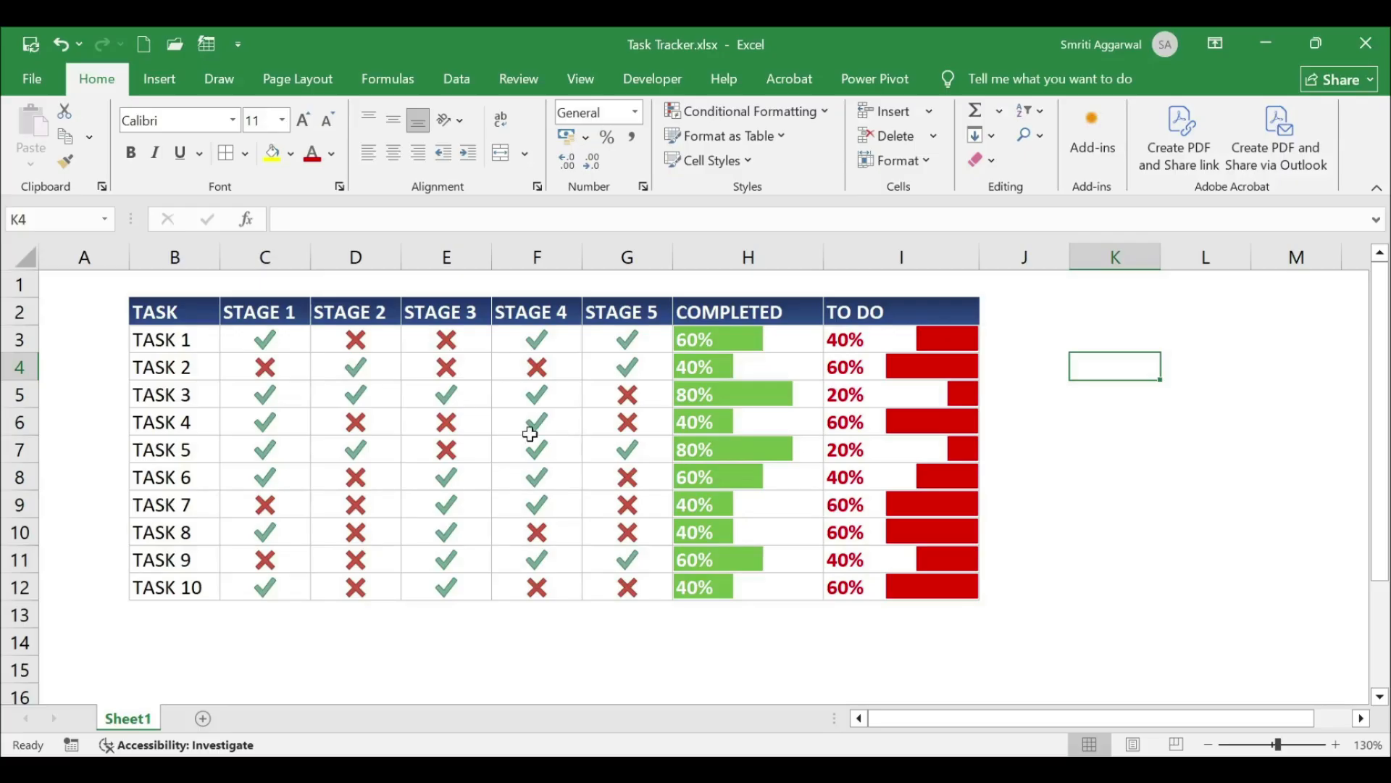
Mark STAGE 2 and STAGE 5 of TASK 2 as not done by entering 0 in D4 and G4
{"action": "left_click", "coordinate": [345, 366]}
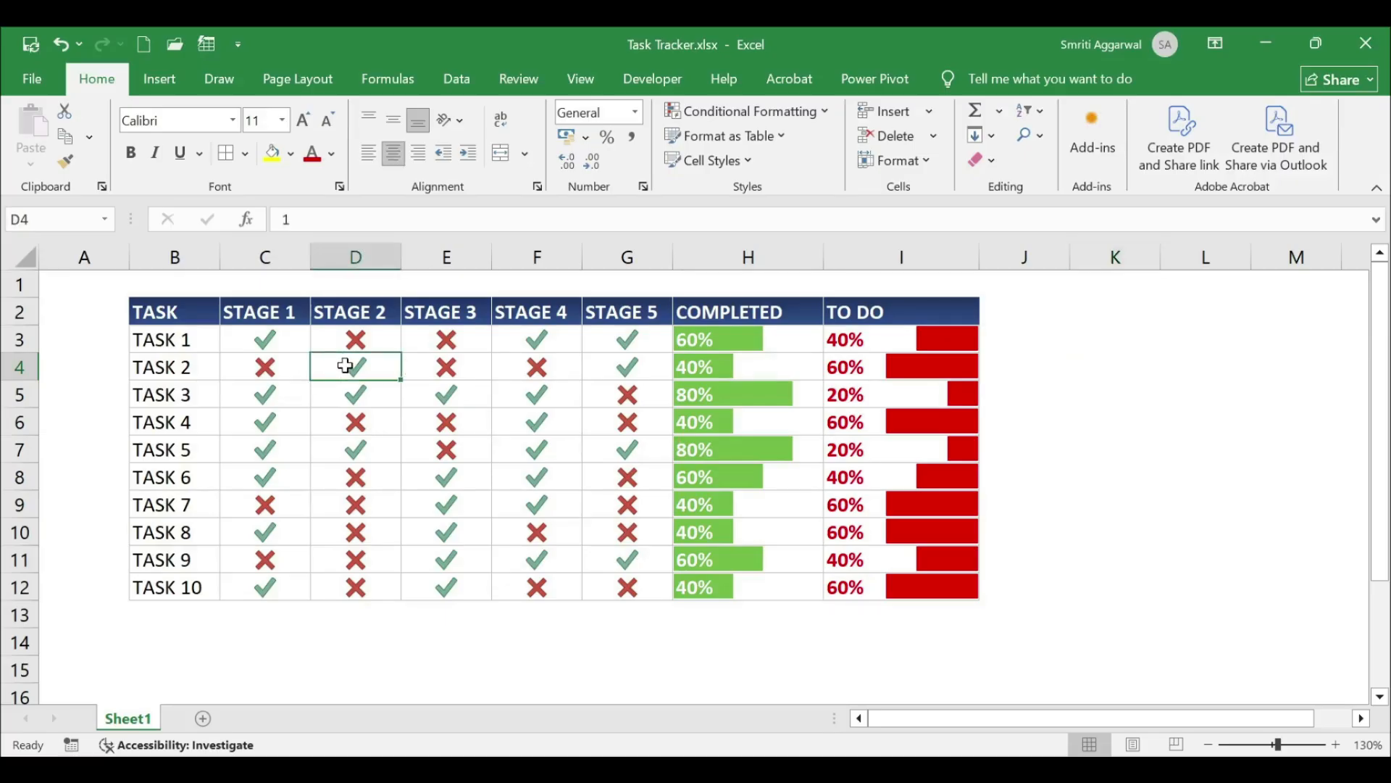
{"action": "type", "text": "0"}
{"action": "key", "text": "Tab"}
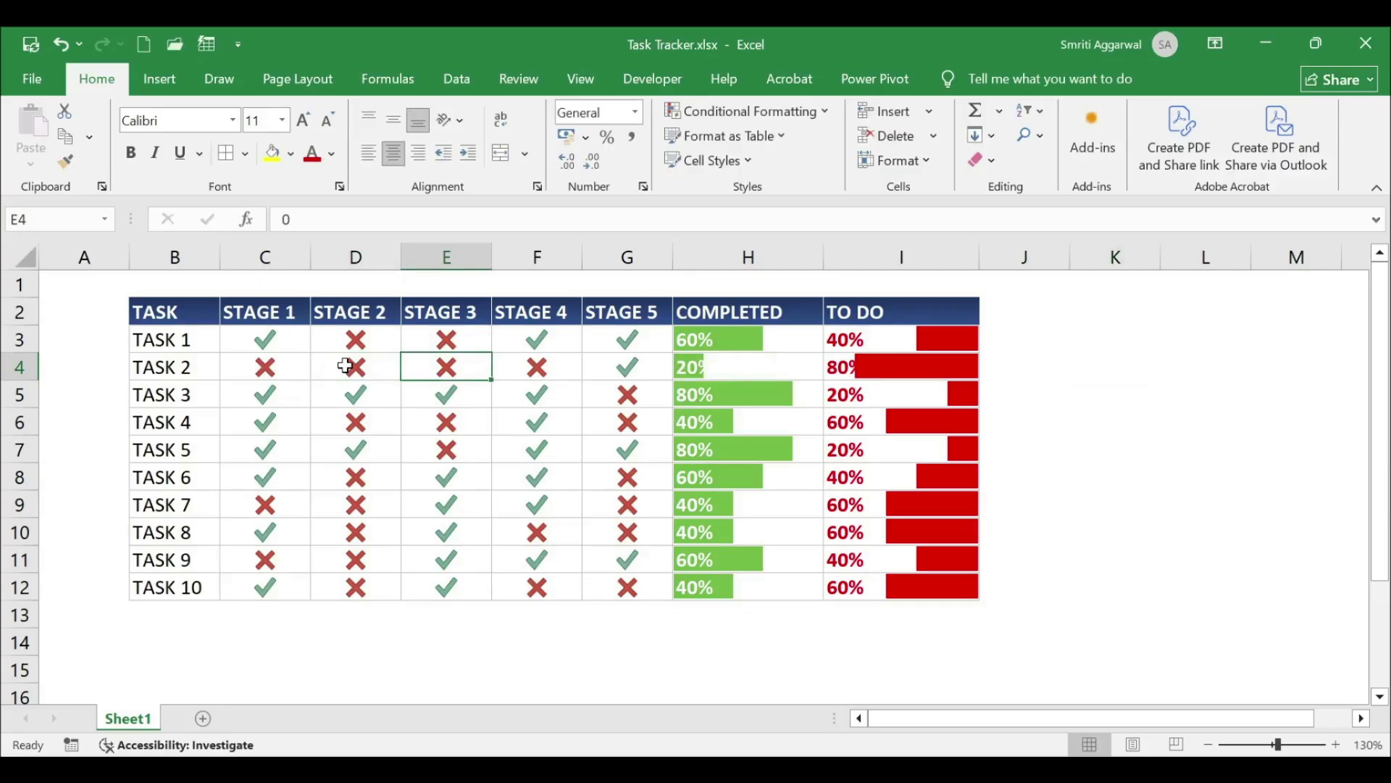
{"action": "key", "text": "Tab"}
{"action": "key", "text": "Tab"}
{"action": "type", "text": "1"}
{"action": "key", "text": "Tab"}
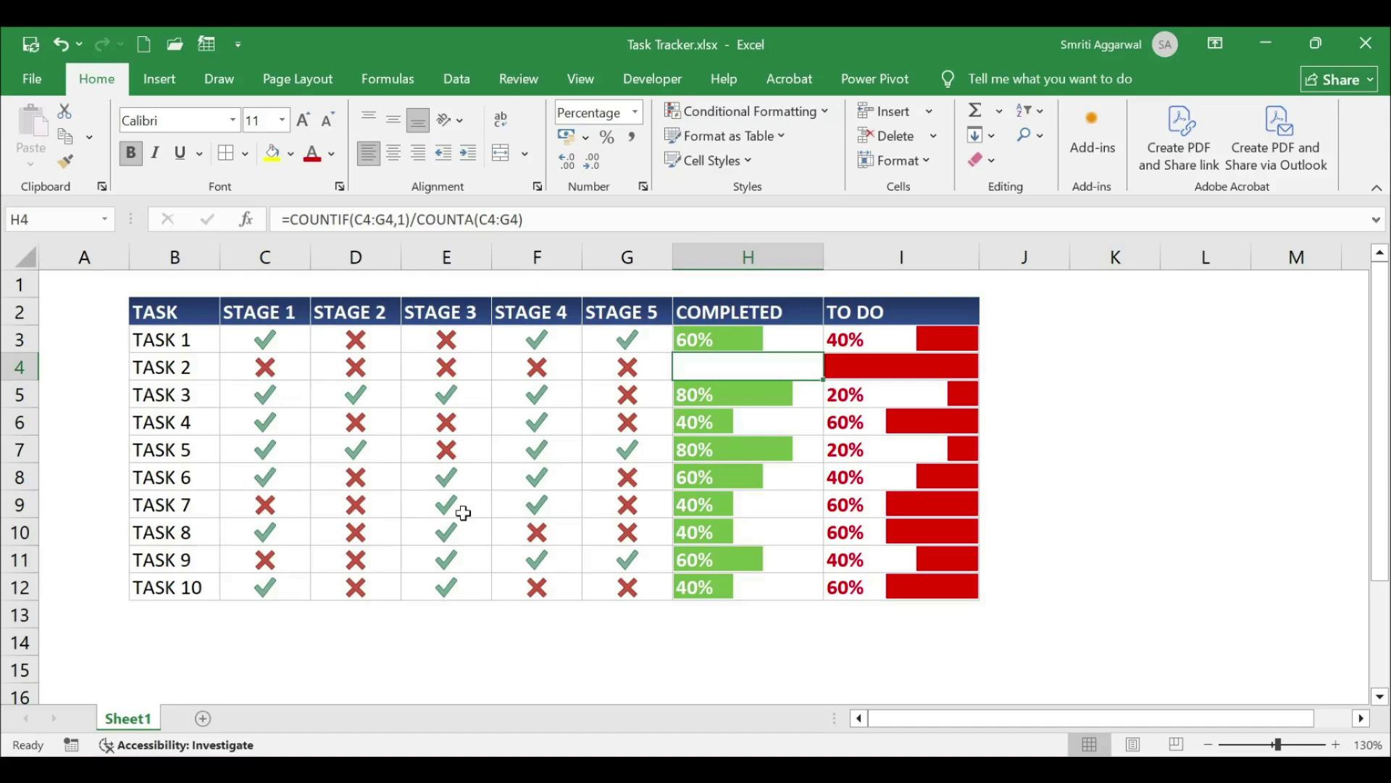
Mark STAGE 2, STAGE 4 and STAGE 5 of TASK 8 as done with 1, and check its COMPLETED and TO DO cells
{"action": "left_click", "coordinate": [384, 524]}
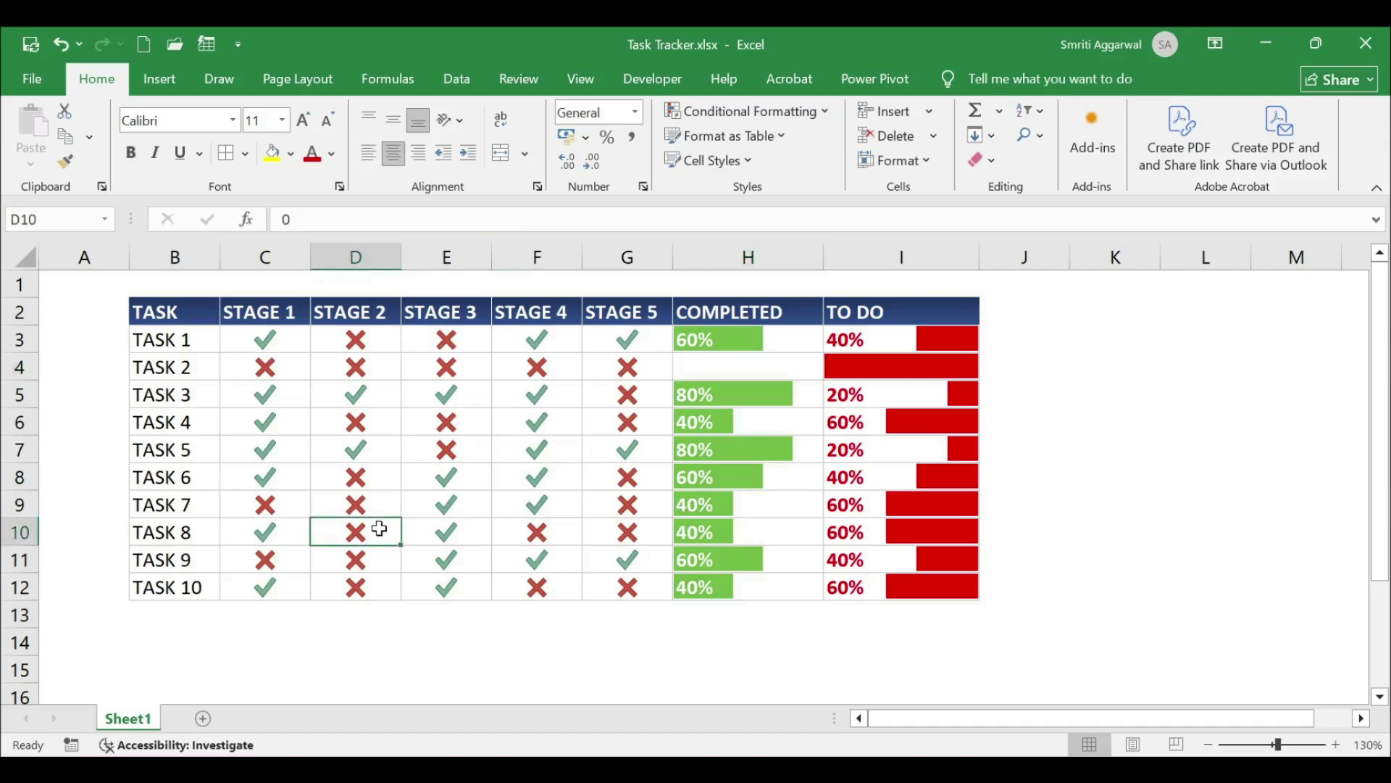
{"action": "type", "text": "1"}
{"action": "key", "text": "Tab"}
{"action": "key", "text": "Tab"}
{"action": "type", "text": "1"}
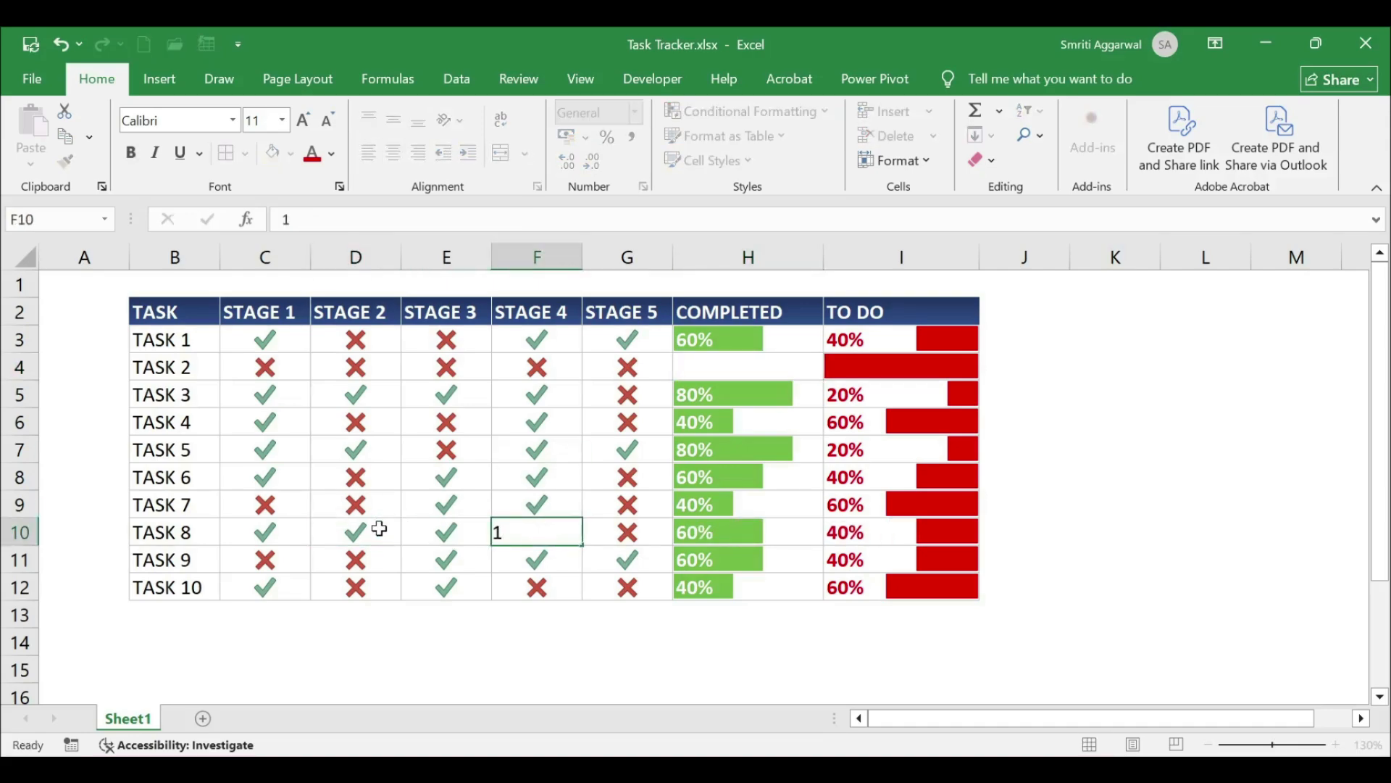
{"action": "key", "text": "Tab"}
{"action": "type", "text": "1"}
{"action": "key", "text": "Tab"}
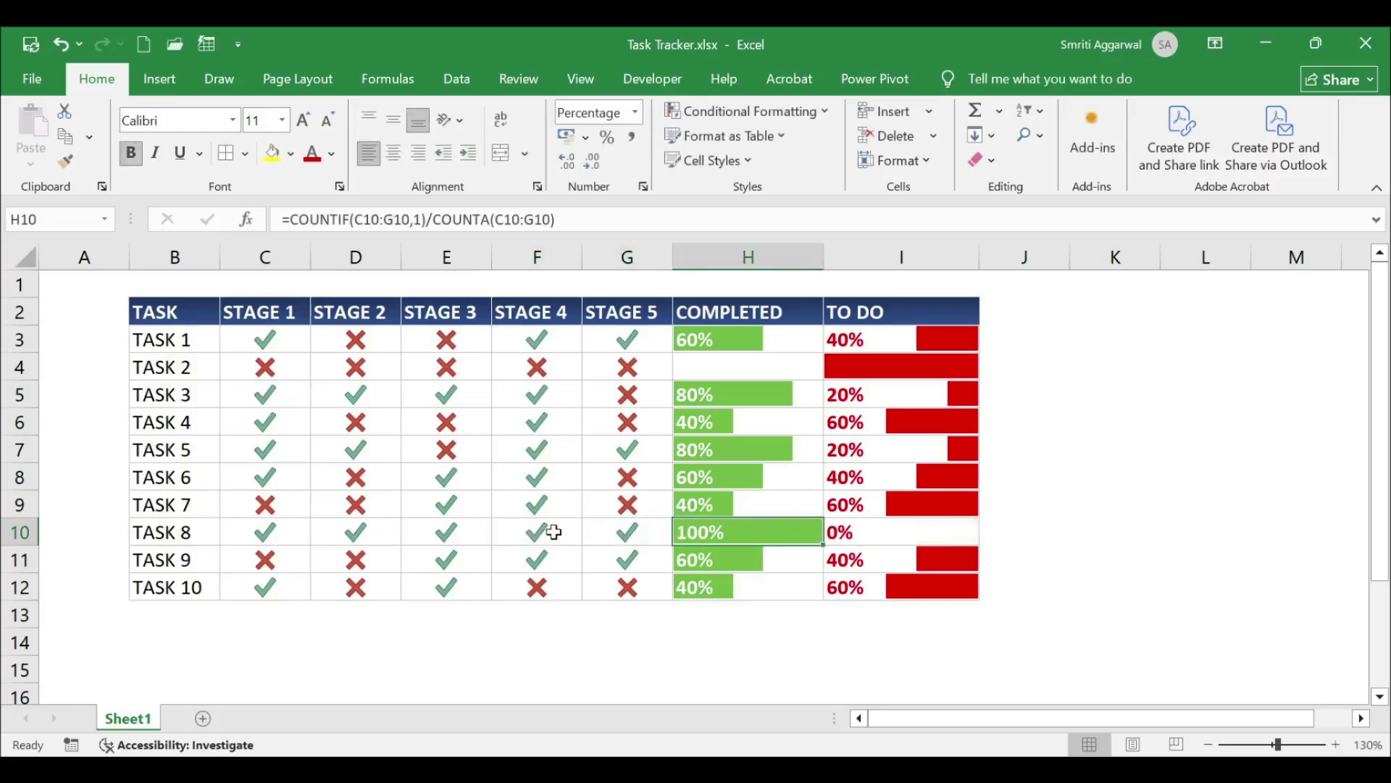
{"action": "left_click", "coordinate": [20, 532]}
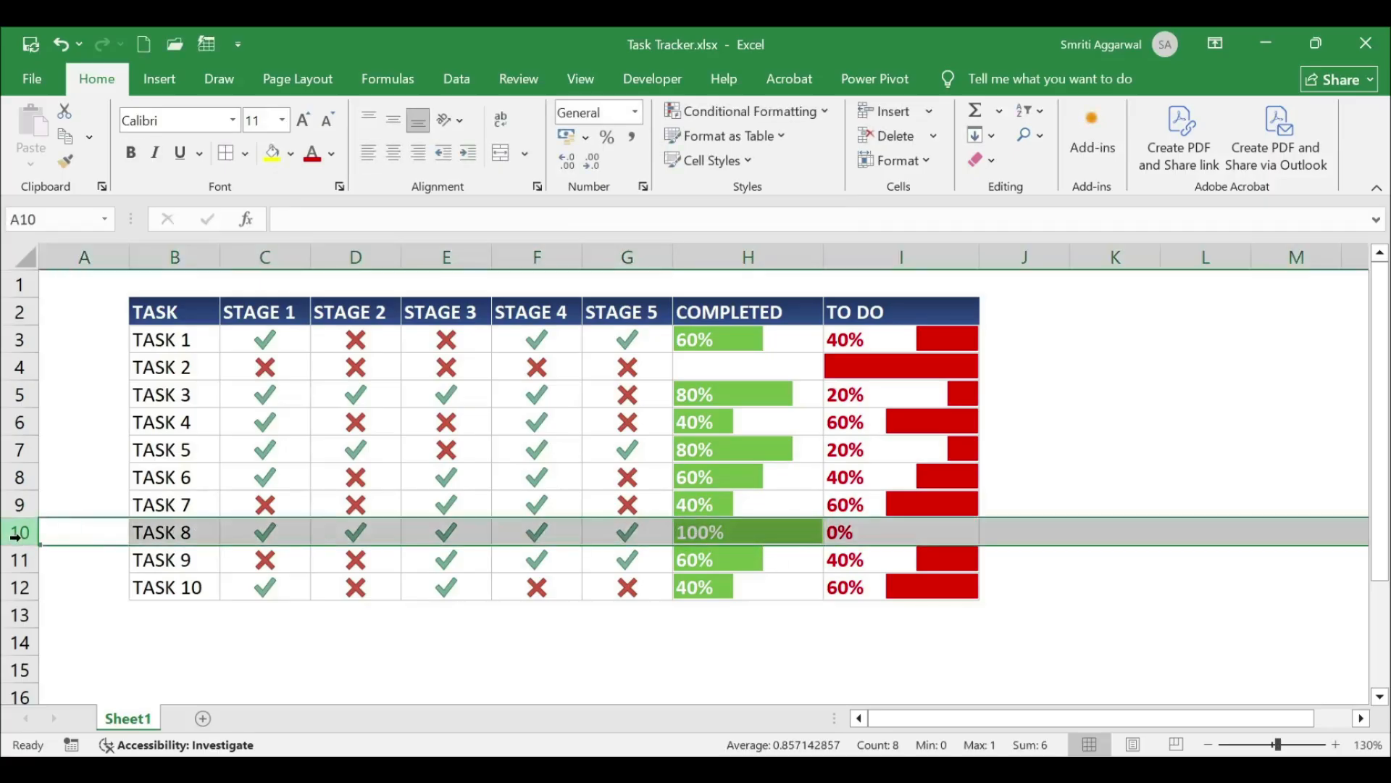
{"action": "left_click", "coordinate": [737, 534]}
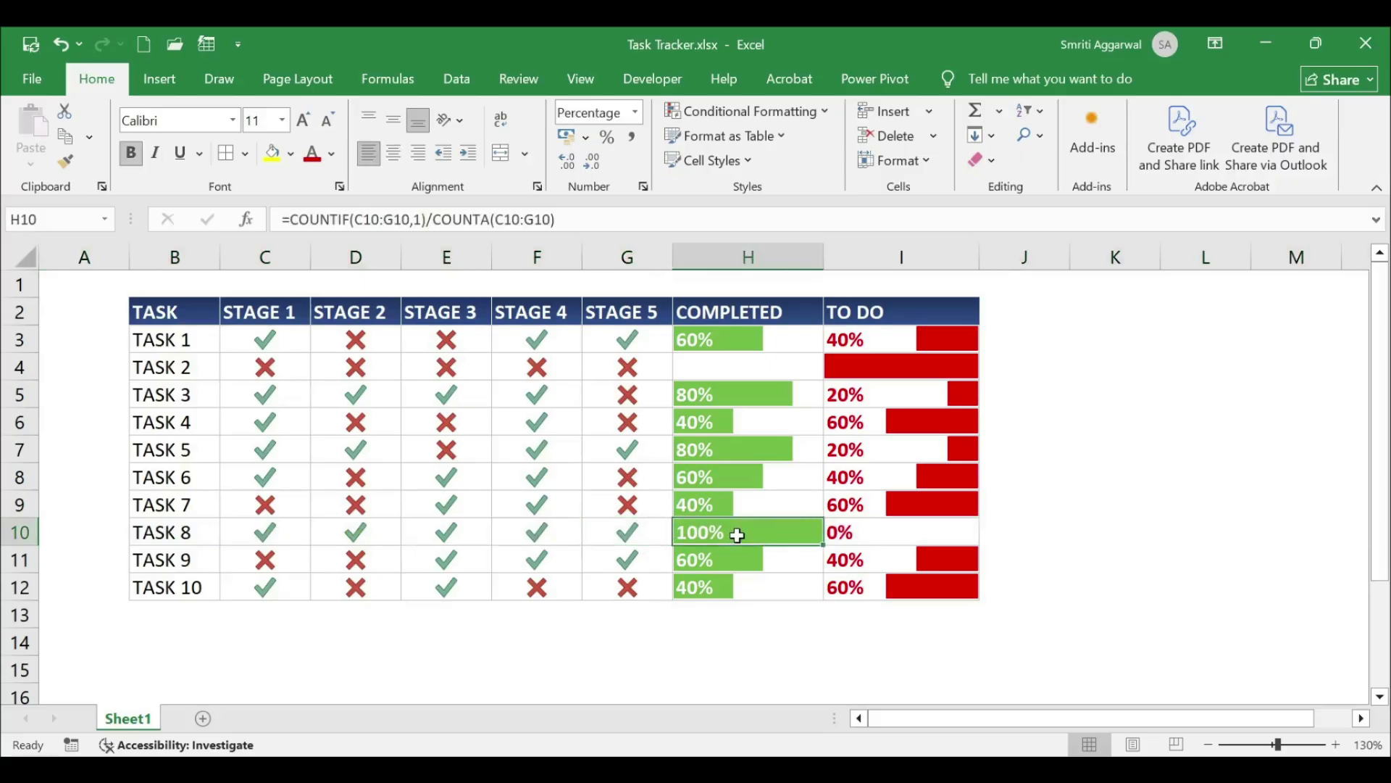
{"action": "left_click", "coordinate": [876, 531]}
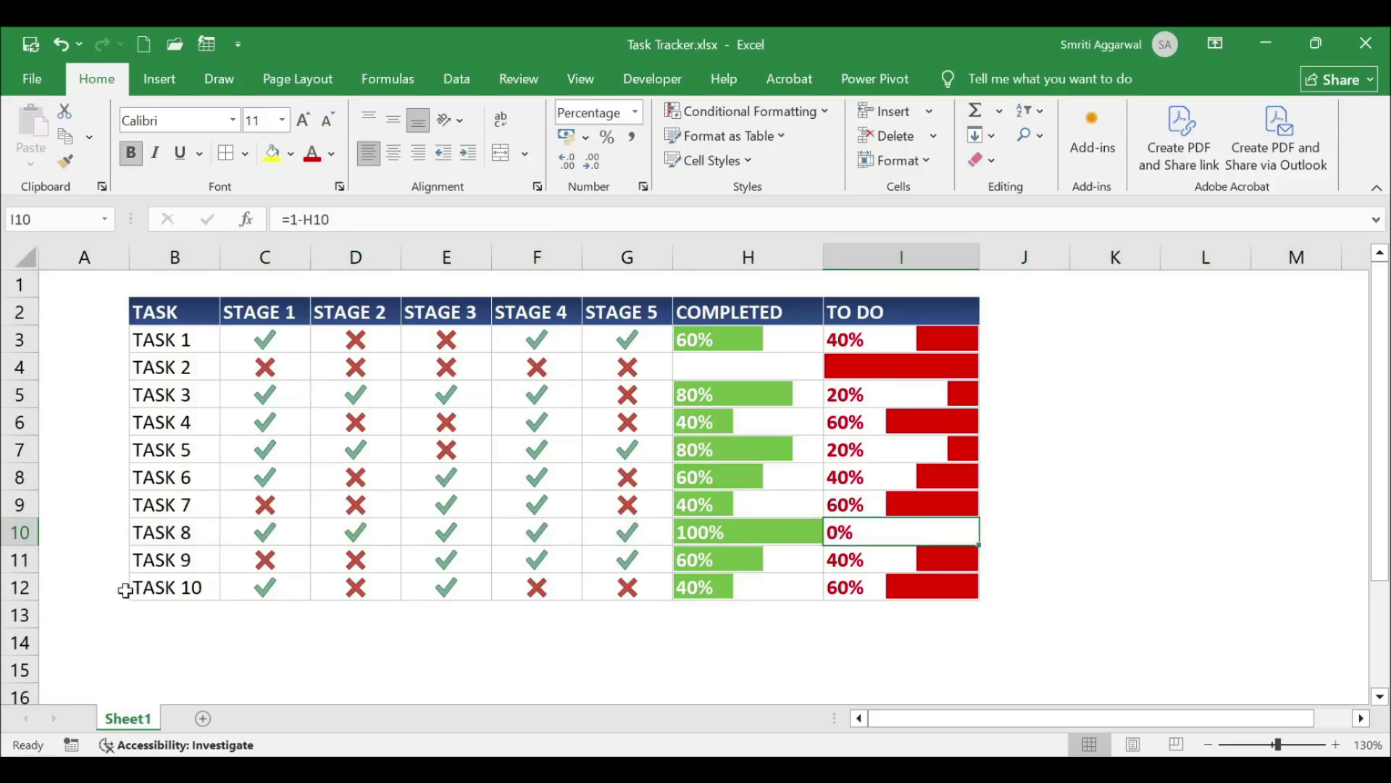
Extend the task list through TASK 13 in B13:B15 and fill the TASK 10 stage marks in C12:G12 down to row 15
{"action": "left_click_drag", "start_coordinate": [161, 533], "coordinate": [210, 681]}
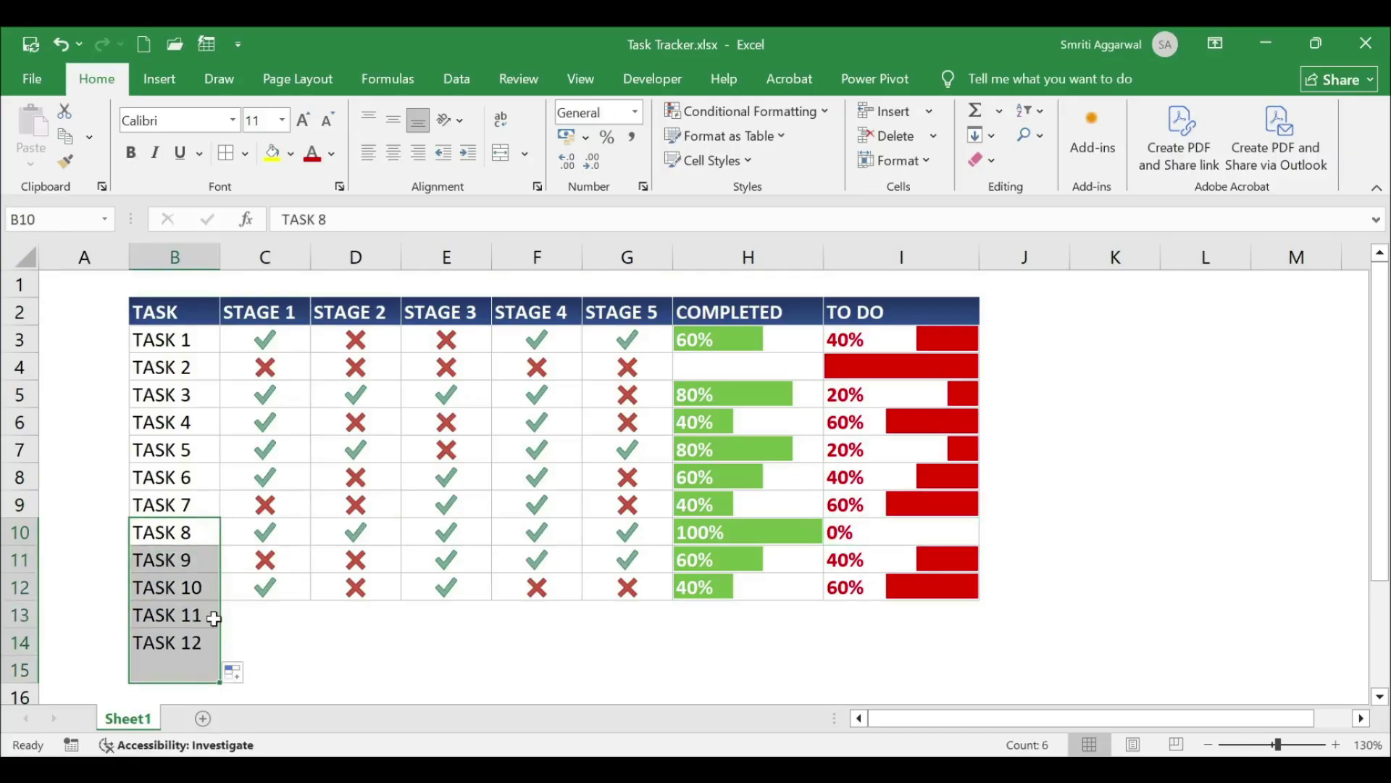
{"action": "scroll", "coordinate": [221, 575], "scroll_direction": "down", "scroll_amount": 2}
{"action": "left_click_drag", "start_coordinate": [246, 475], "coordinate": [672, 573]}
For TASK 11, enter 0 for STAGE 1 and STAGE 3 and 1 for STAGE 4
{"action": "left_click", "coordinate": [276, 511]}
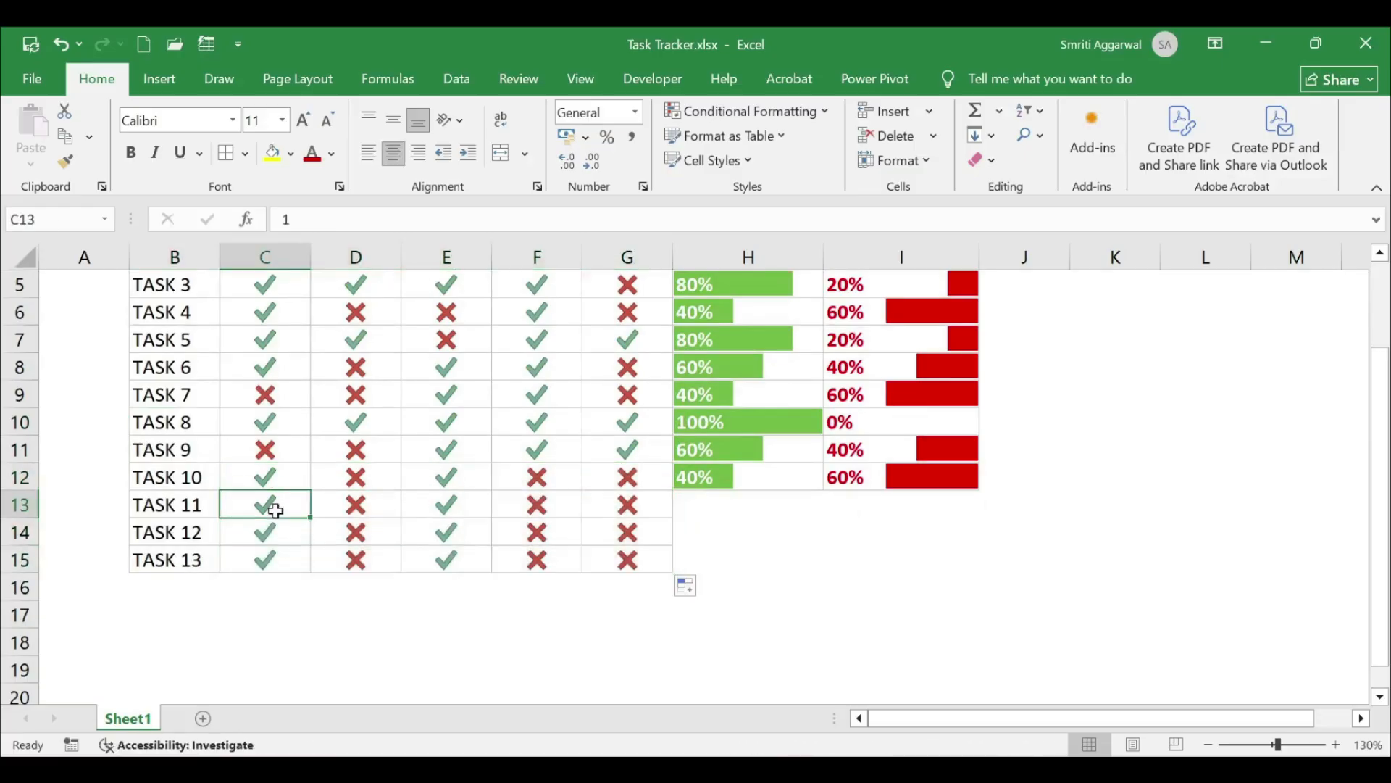
{"action": "type", "text": "0"}
{"action": "key", "text": "ctrl+Return"}
{"action": "key", "text": "Right"}
{"action": "key", "text": "Right"}
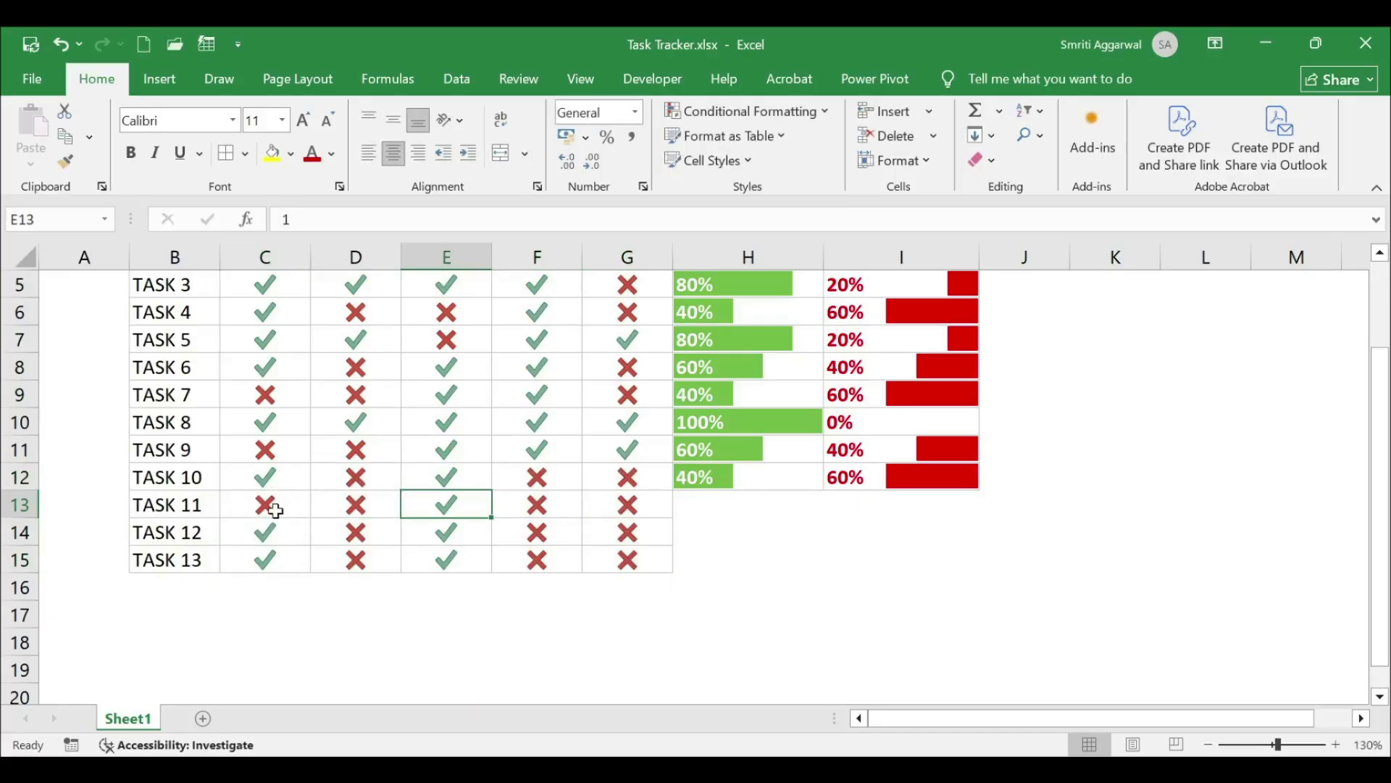
{"action": "type", "text": "0"}
{"action": "key", "text": "Tab"}
{"action": "type", "text": "1"}
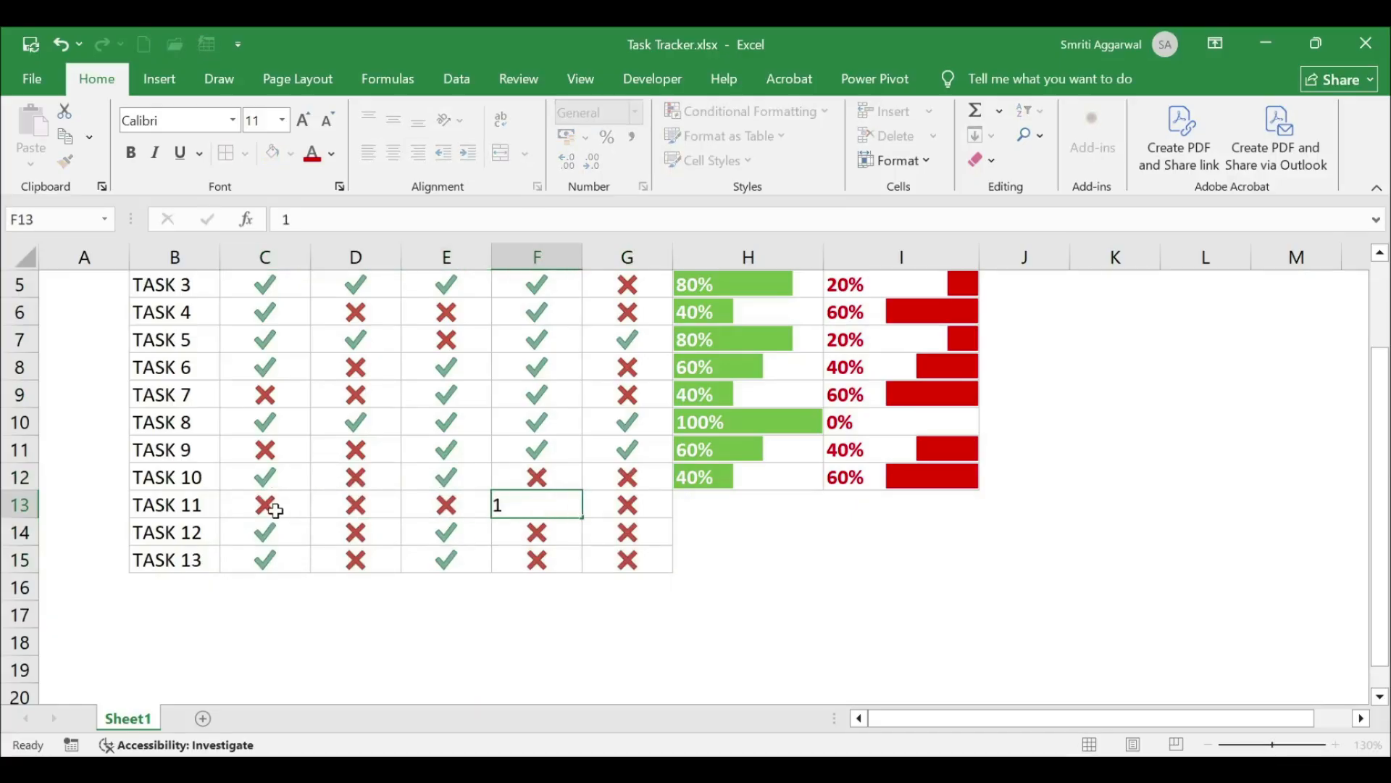
{"action": "key", "text": "Return"}
Mark STAGE 2 of TASK 12 as done by entering 1 in D14
{"action": "key", "text": "Left"}
{"action": "type", "text": "1"}
{"action": "key", "text": "ctrl+Return"}
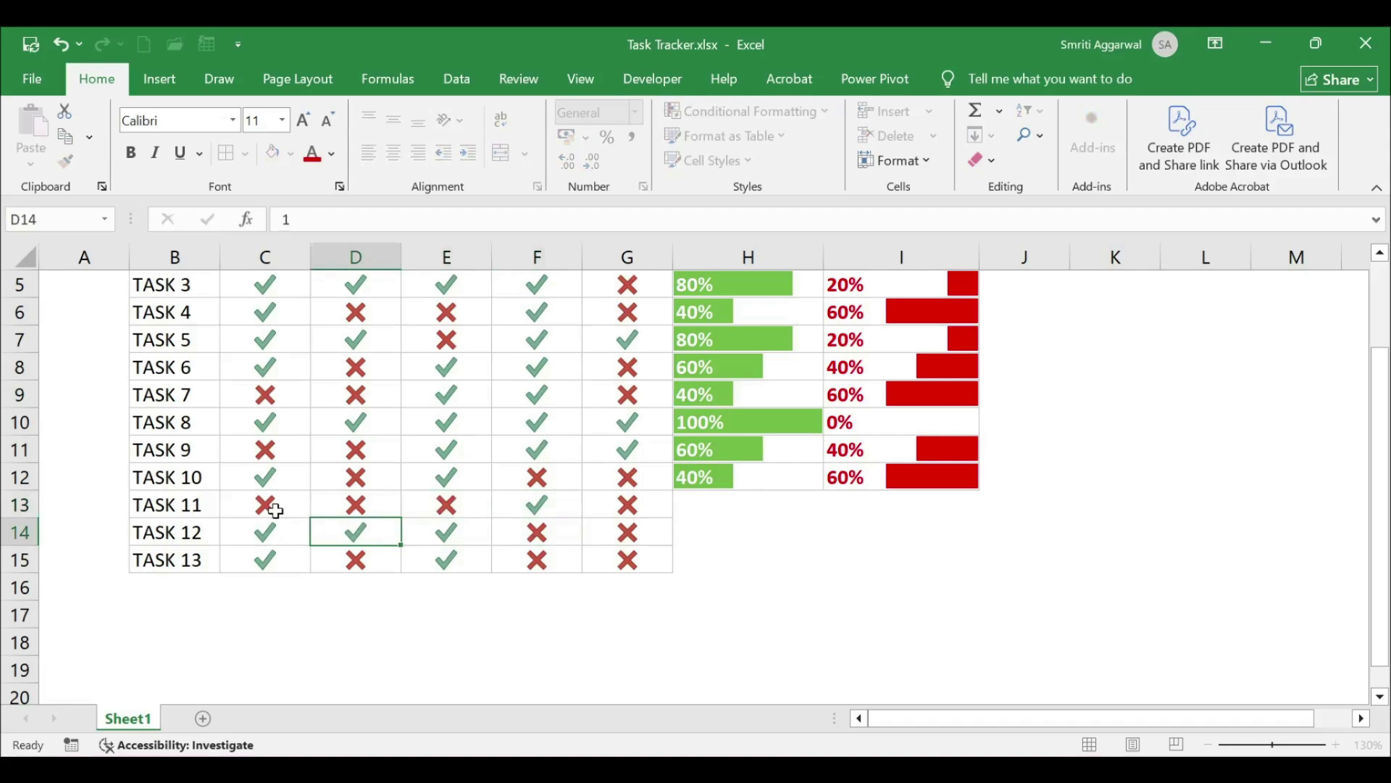
For TASK 13, enter 0 for STAGE 1 in C15 and 1 for STAGE 2 in D15
{"action": "key", "text": "Right"}
{"action": "key", "text": "Right"}
{"action": "key", "text": "Down"}
{"action": "key", "text": "Left"}
{"action": "key", "text": "Left"}
{"action": "key", "text": "Left"}
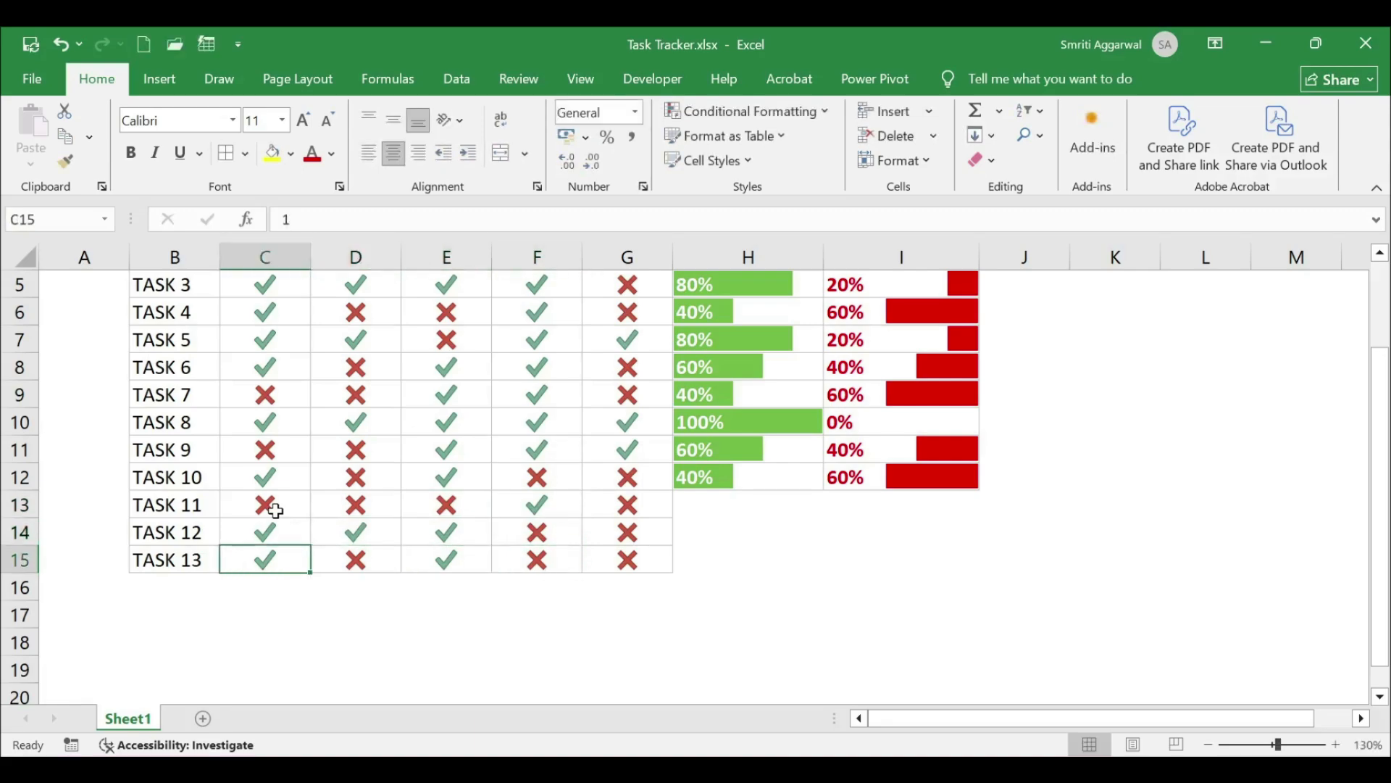
{"action": "type", "text": "0"}
{"action": "key", "text": "ctrl+Return"}
{"action": "key", "text": "Right"}
{"action": "key", "text": "Right"}
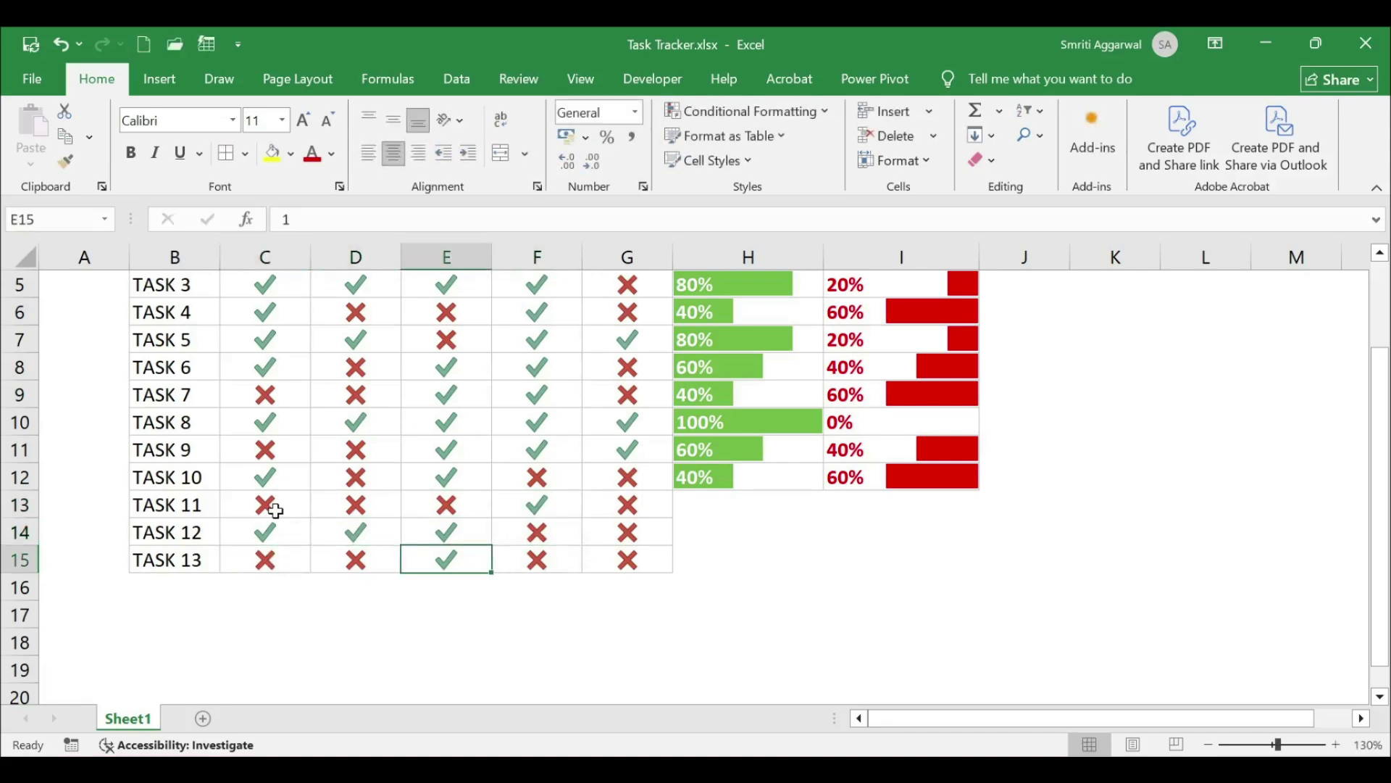
{"action": "key", "text": "Left"}
{"action": "type", "text": "1"}
{"action": "key", "text": "Tab"}
Fill the COMPLETED and TO DO formulas with their data bars from H12:I12 down to row 15
{"action": "left_click_drag", "start_coordinate": [758, 481], "coordinate": [925, 481]}
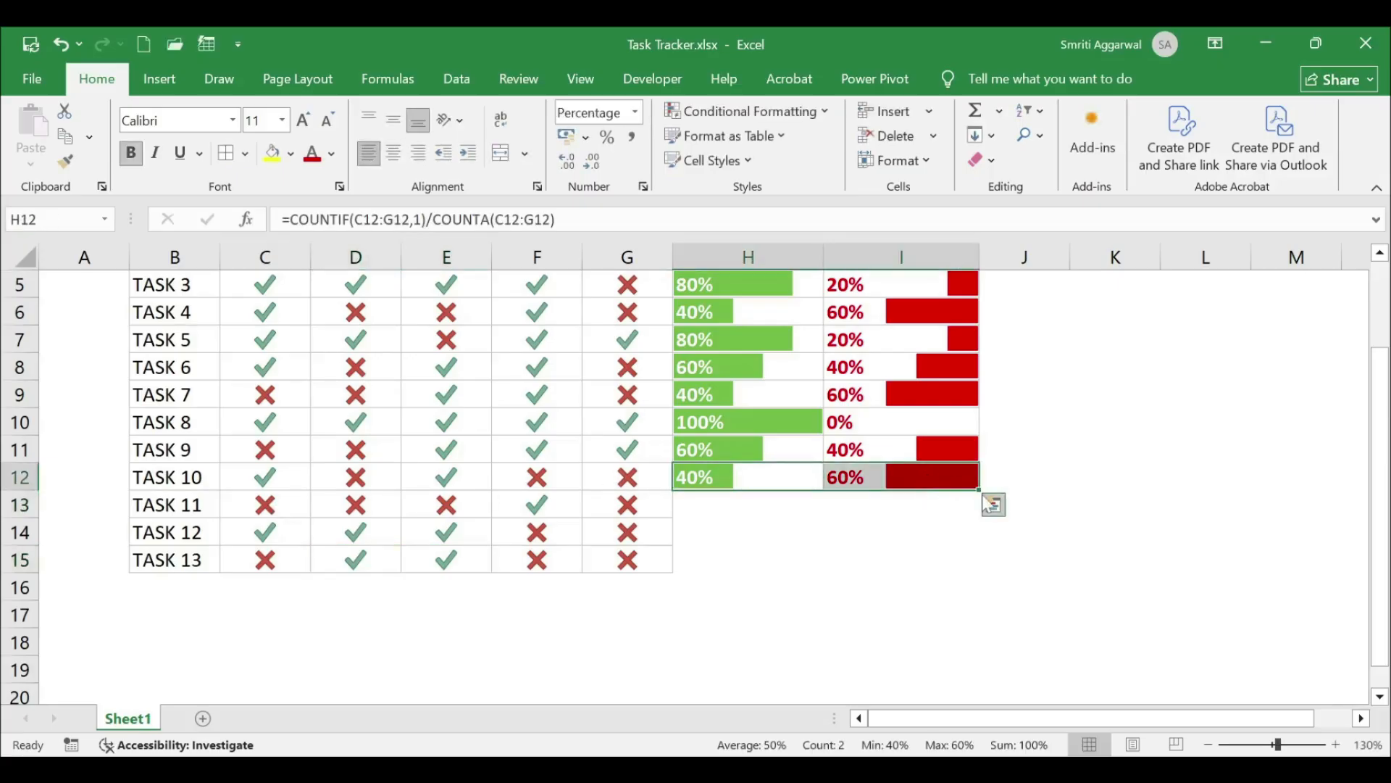
{"action": "left_click_drag", "start_coordinate": [979, 491], "coordinate": [979, 568]}
{"action": "left_click", "coordinate": [1113, 456]}
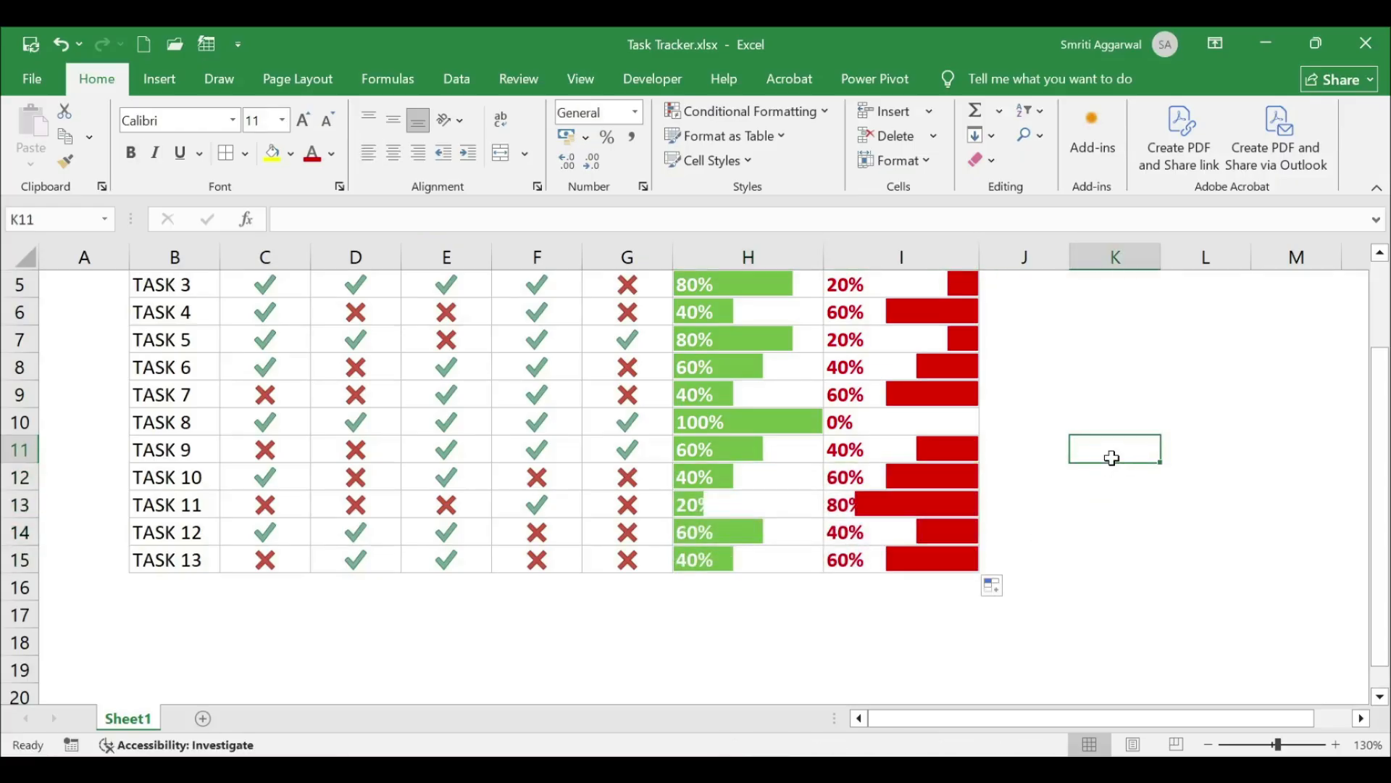
{"action": "scroll", "coordinate": [1113, 457], "scroll_direction": "up", "scroll_amount": 2}
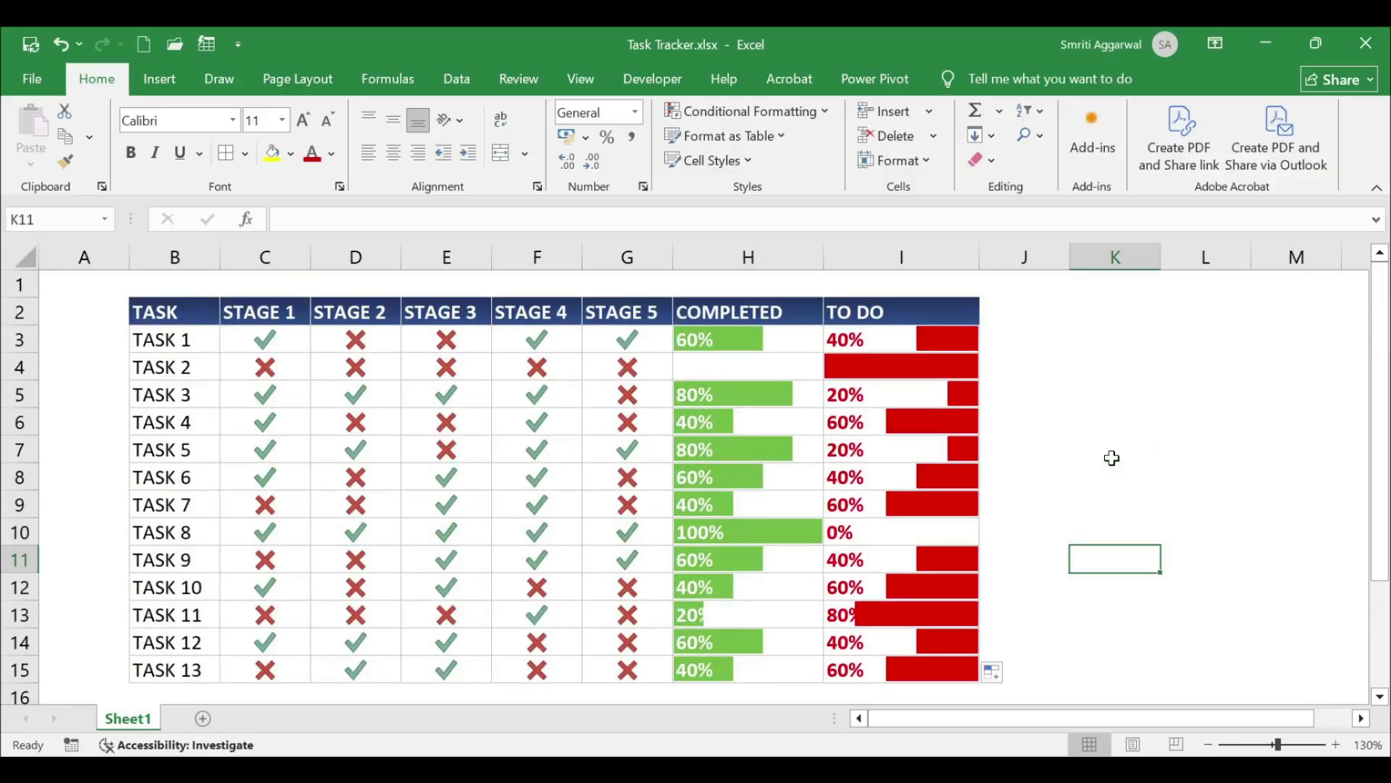